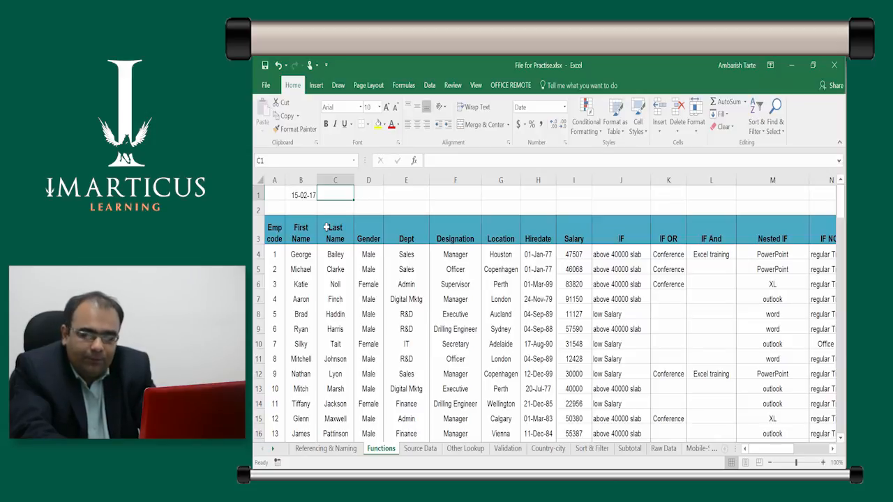
Insert the current date, 15-02-2017, as a fixed value in cell C1
key(ctrl+semicolon)
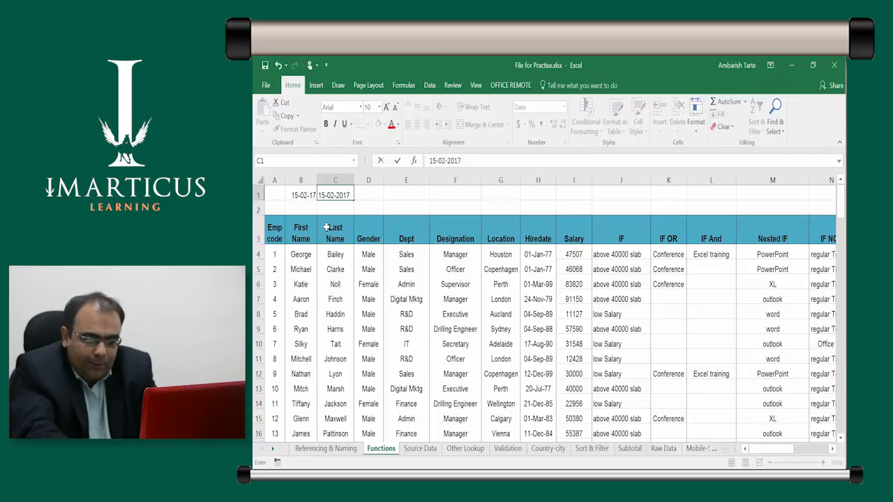
key(Return)
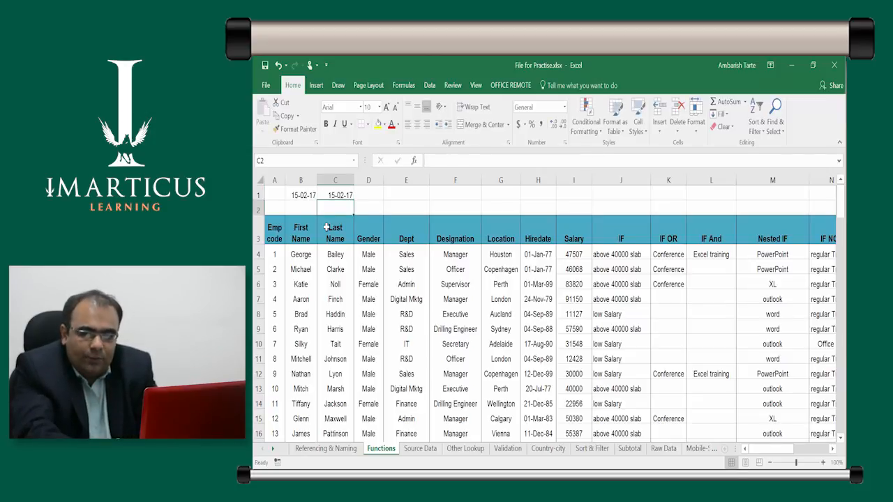
key(Up)
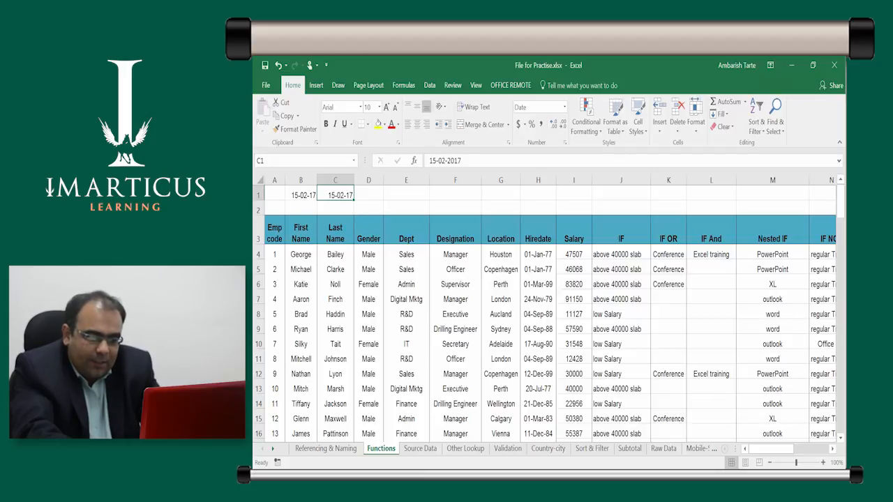
mouse_move(827, 478)
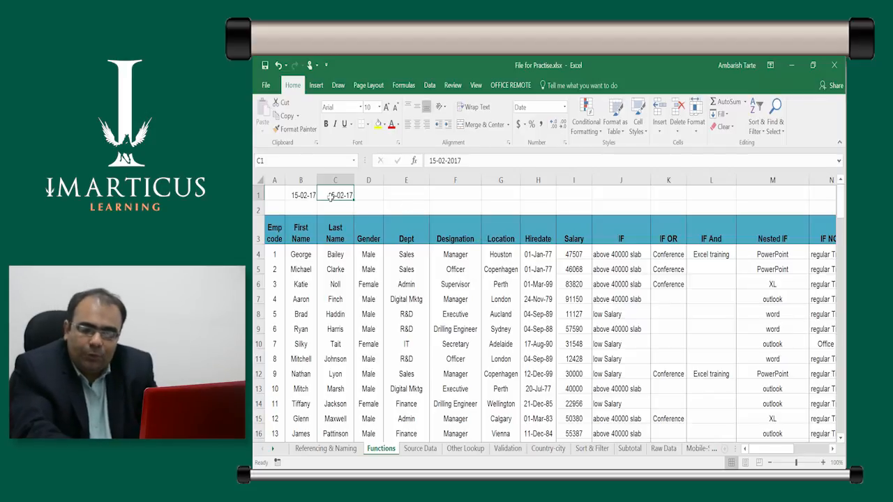
Compare the contents of B1 and C1 in edit mode to tell the TODAY formula from the fixed date
key(Left)
key(F2)
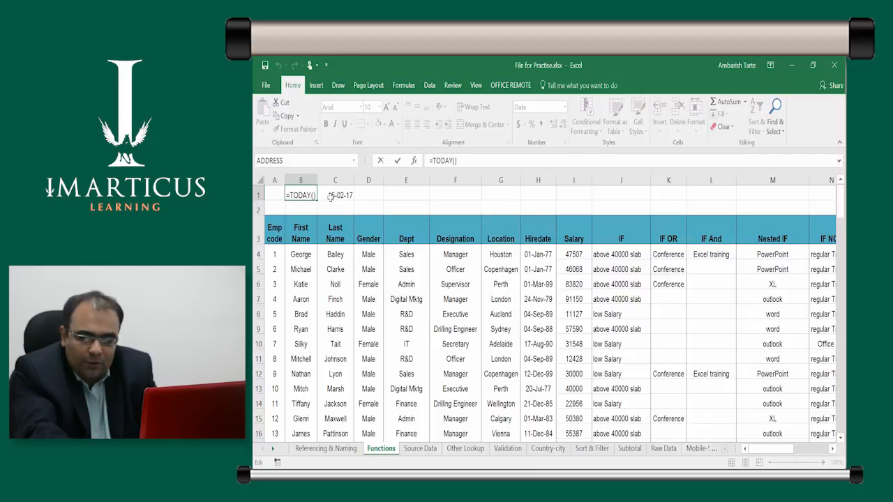
key(Tab)
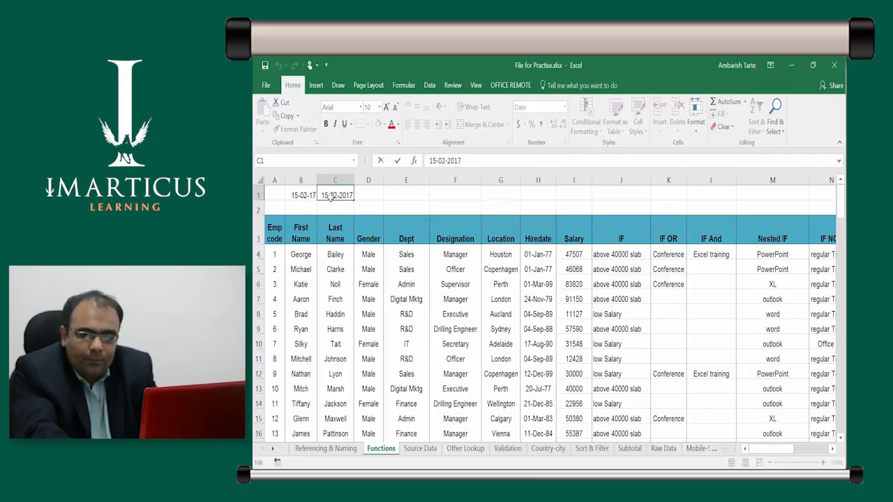
key(shift+Tab)
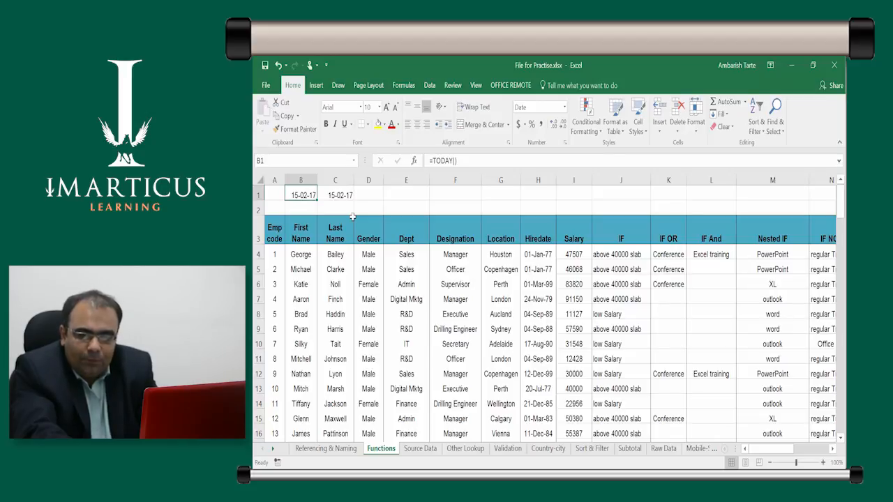
key(Tab)
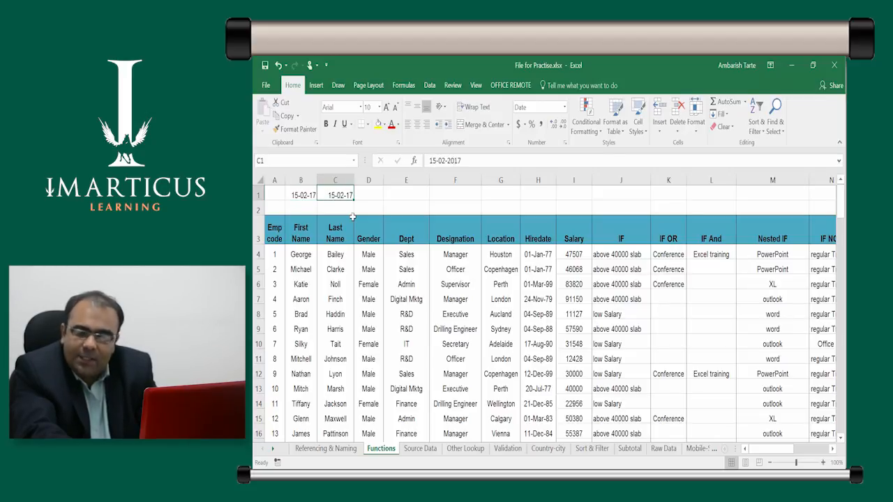
key(shift+Tab)
key(F2)
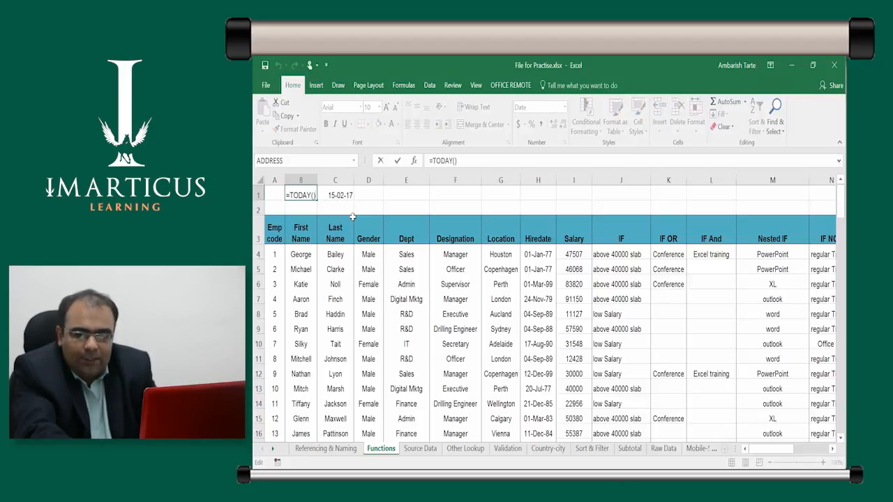
key(Tab)
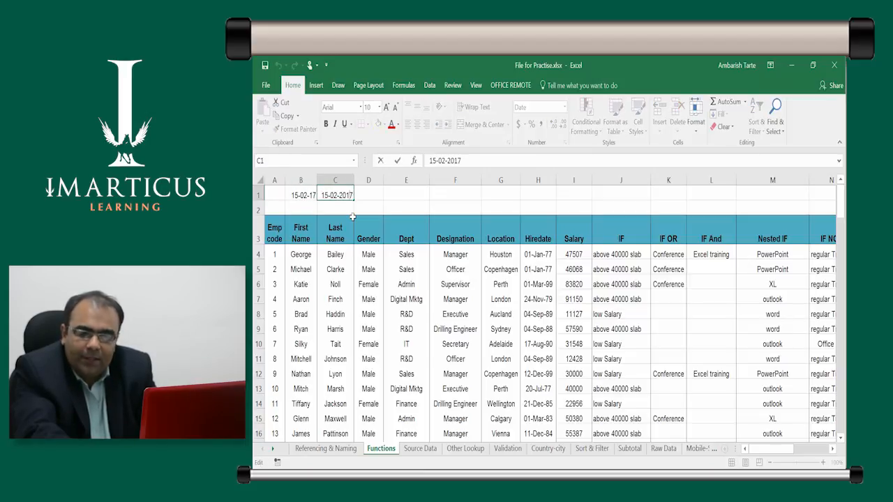
key(shift+Tab)
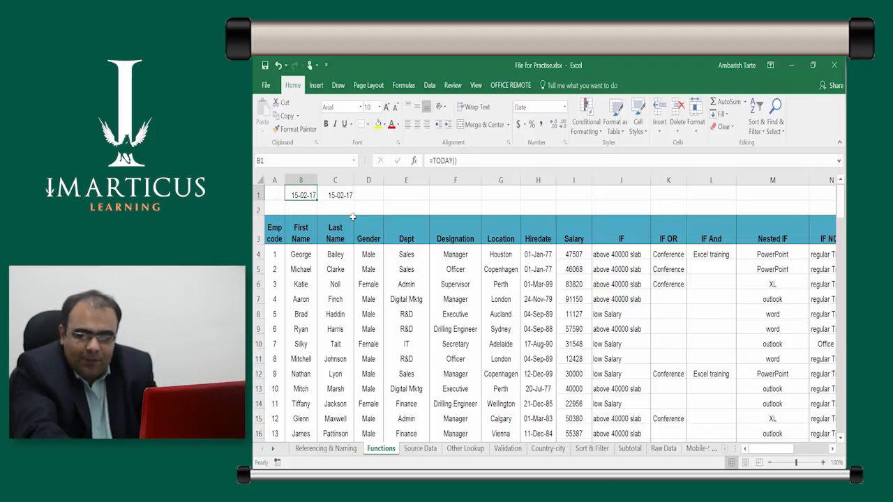
Re-enter the TODAY formula in B1 to refresh it, and check it against the fixed date in C1
key(F2)
key(Escape)
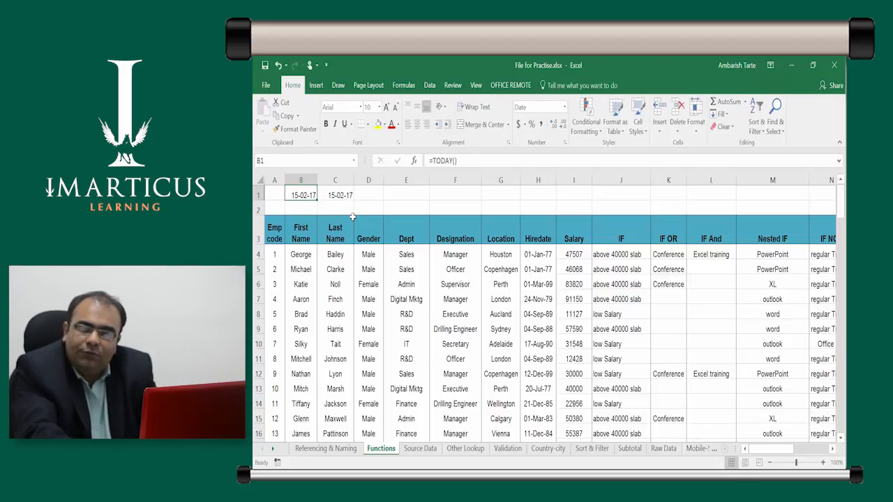
key(F2)
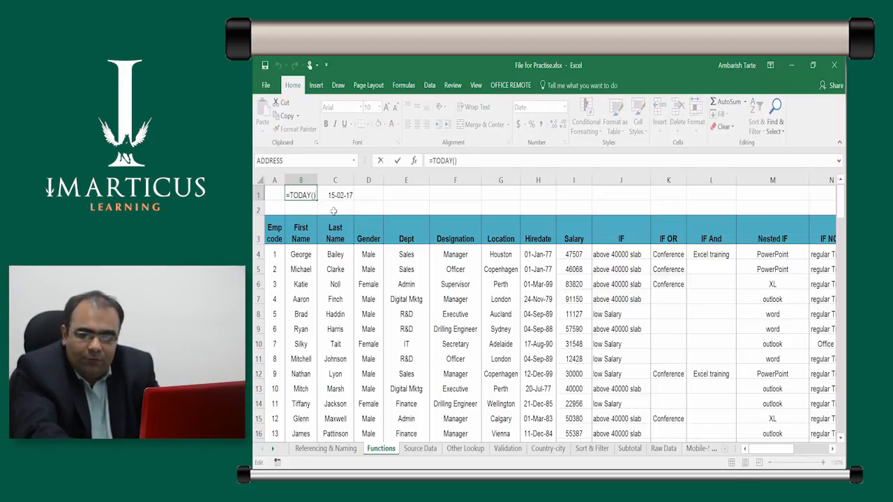
key(ctrl+Return)
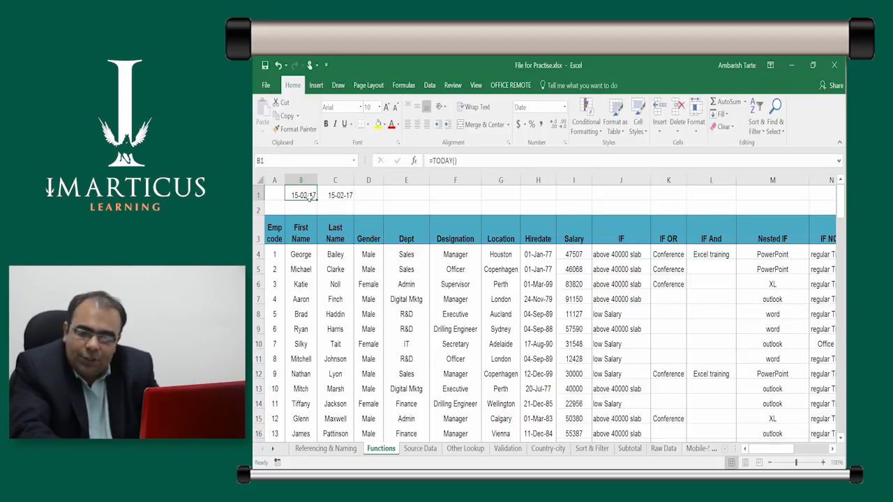
key(F2)
key(ctrl+Return)
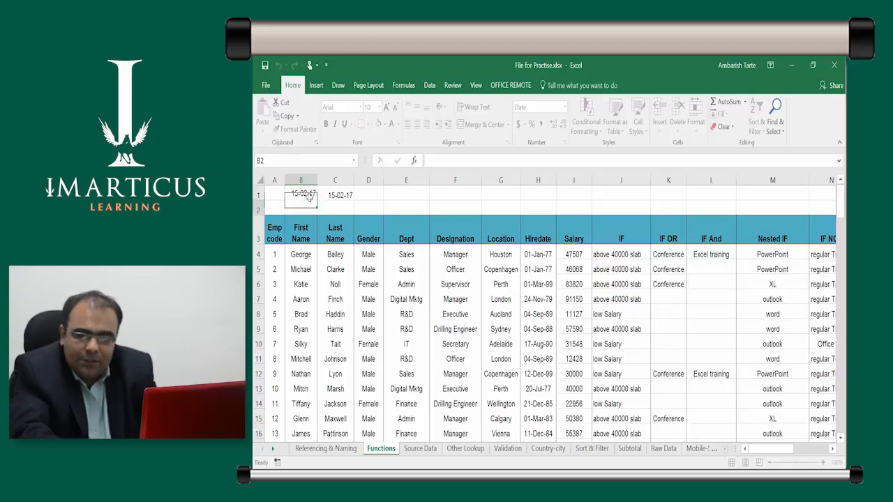
click(321, 193)
click(313, 194)
click(321, 191)
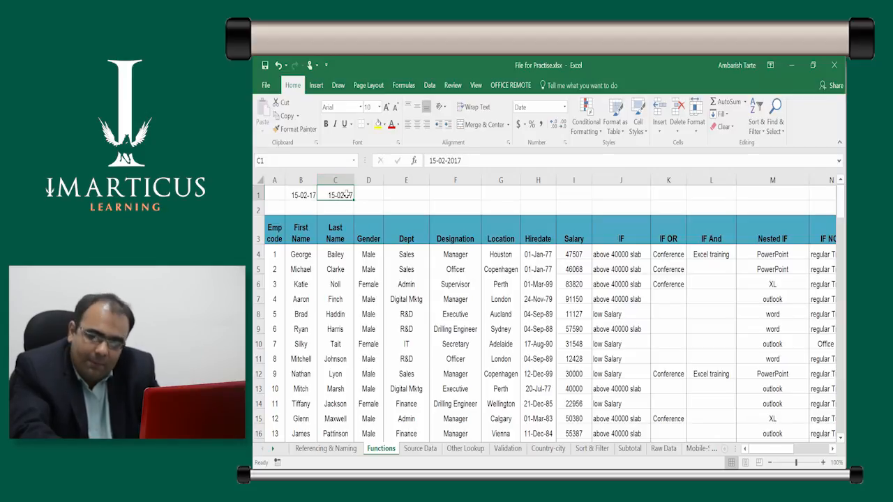
key(ctrl)
key(ctrl)
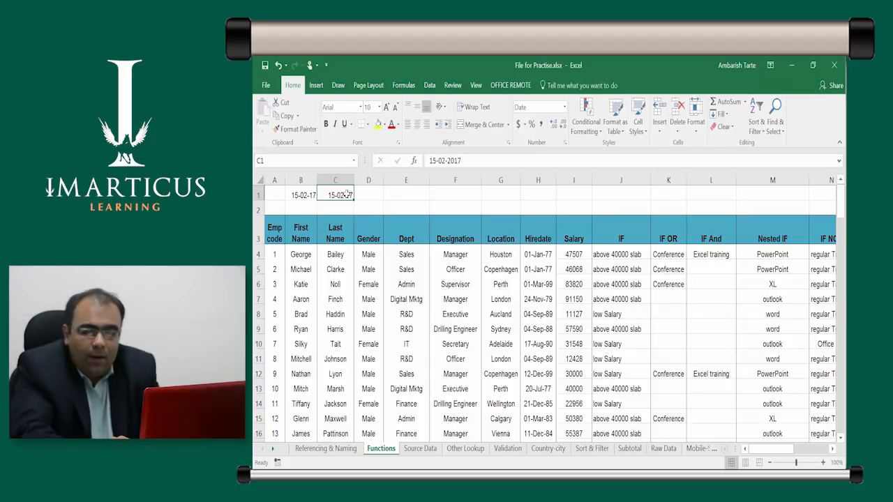
Enter the formula =NOW() in cell E1 to return the current date and time
key(Right)
key(Right)
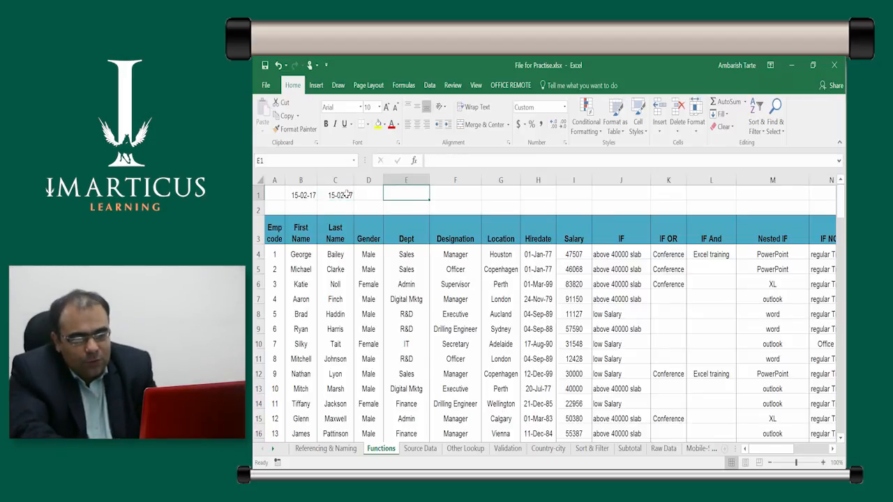
text(=)
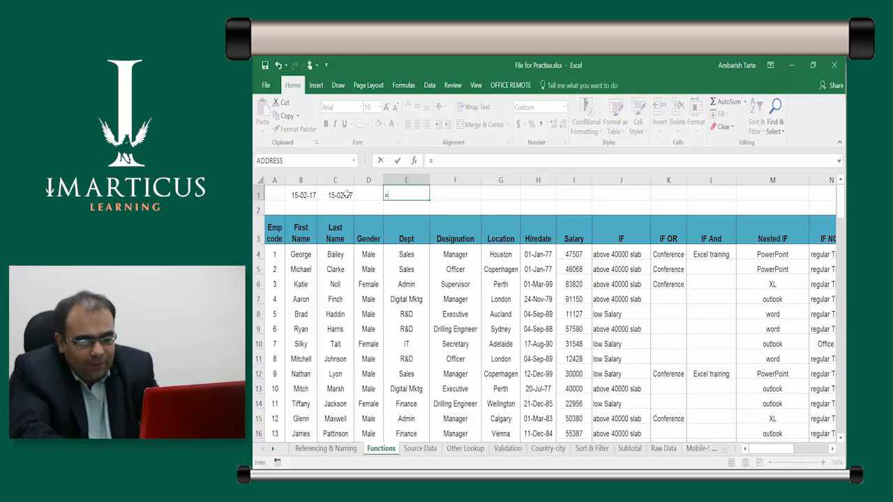
text(now)
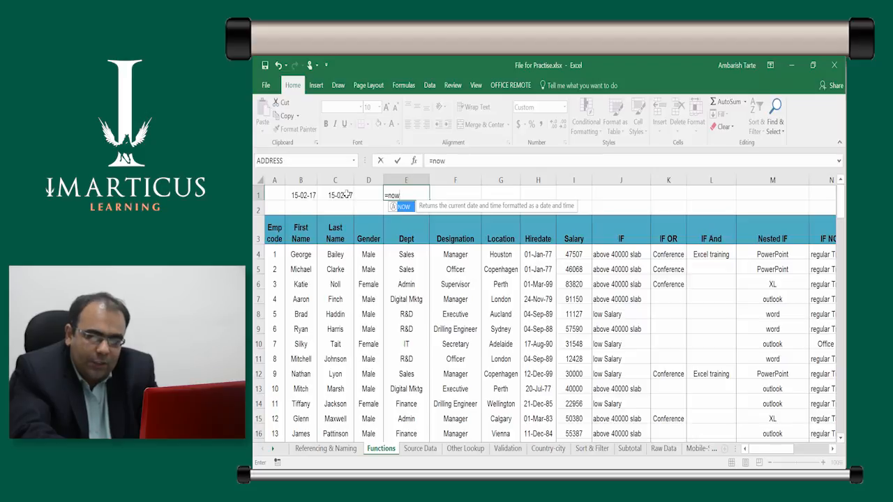
key(Tab)
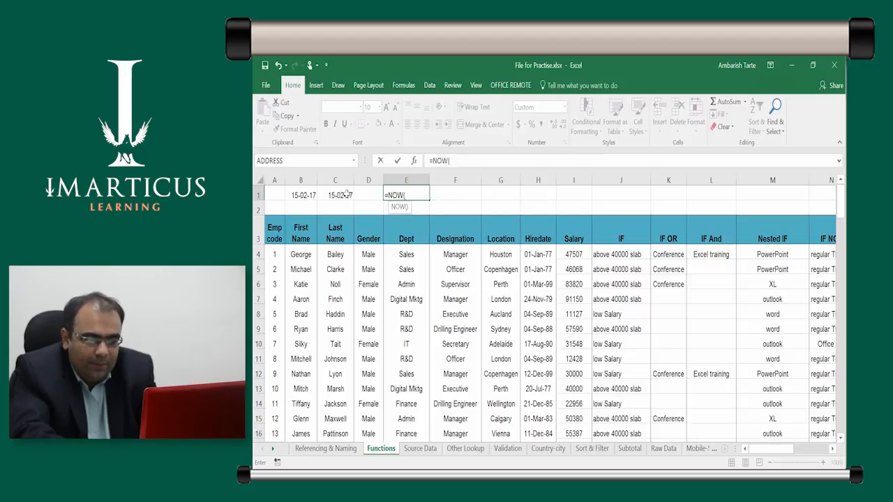
key(ctrl+Return)
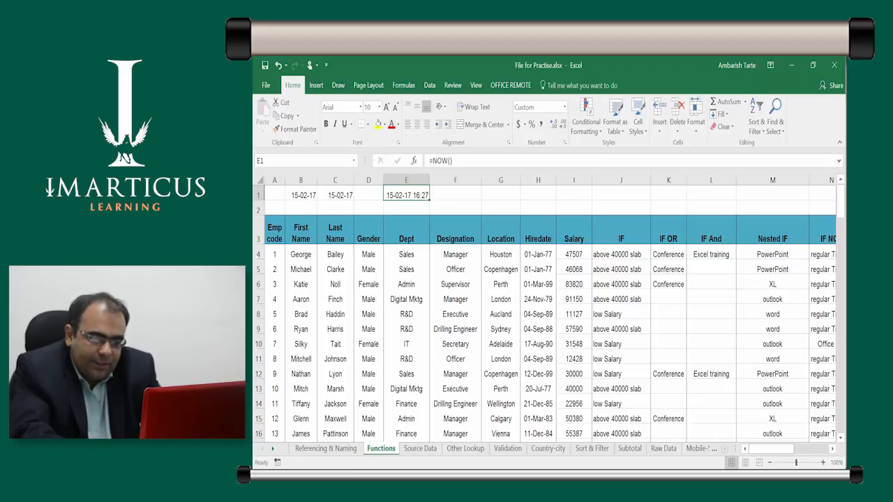
Inspect the NOW formula in E1 in edit mode and re-enter it unchanged
key(Right)
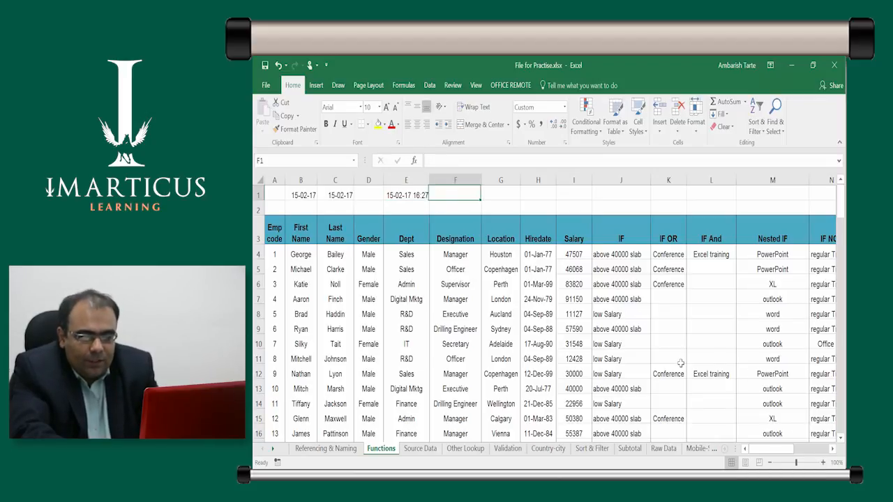
key(Left)
key(F2)
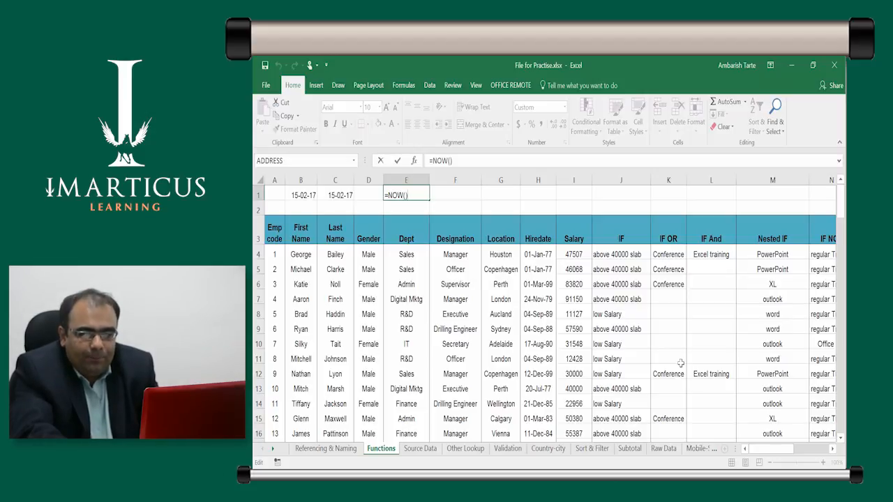
key(Return)
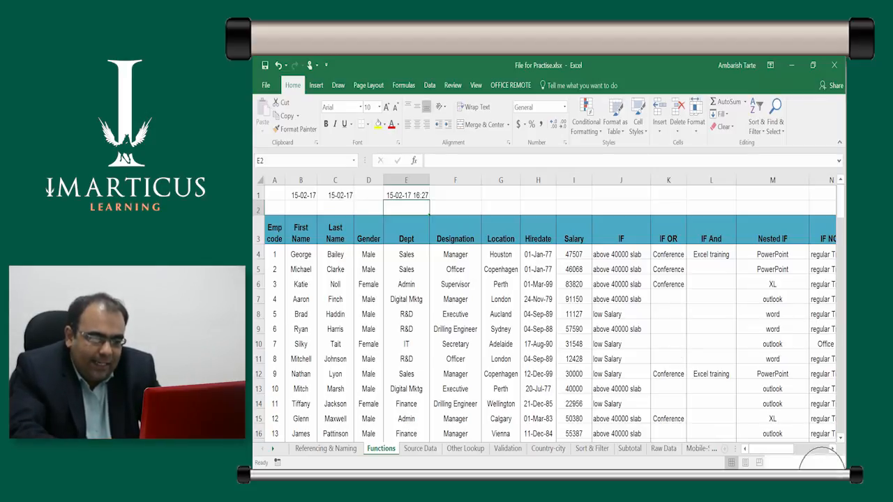
key(Up)
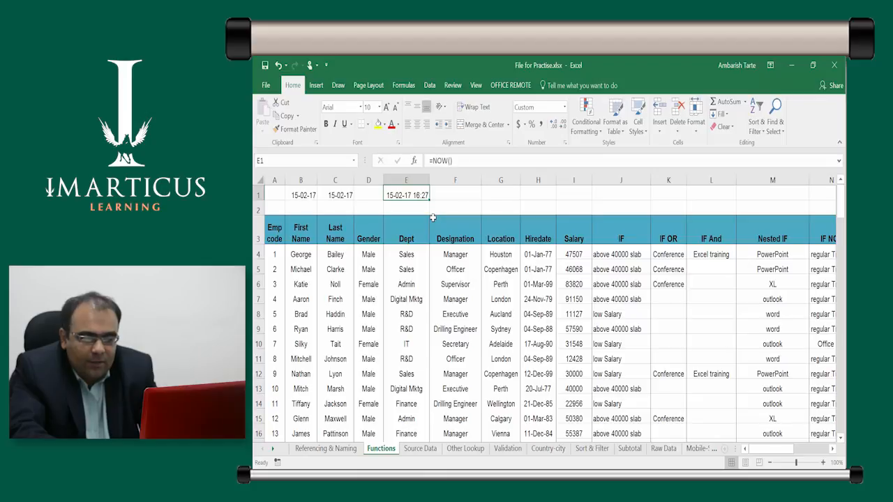
Insert the current time, 4:27 PM, as a fixed value in cell F1
key(ctrl)
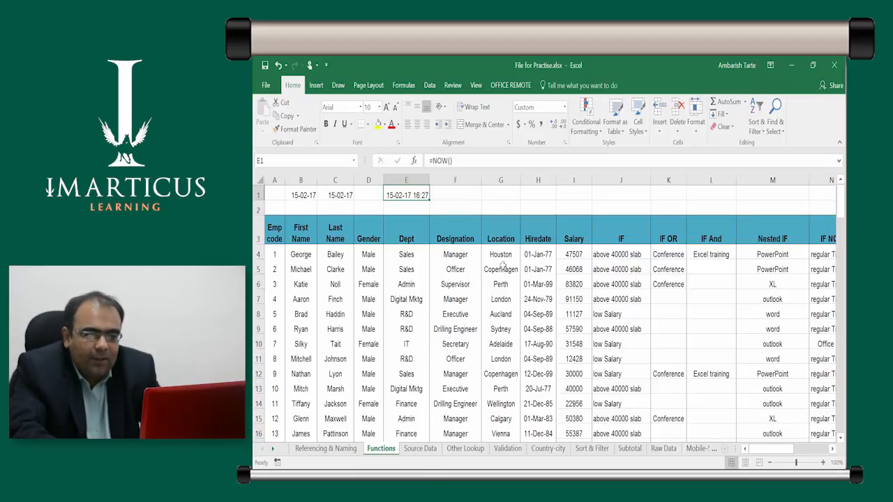
key(Right)
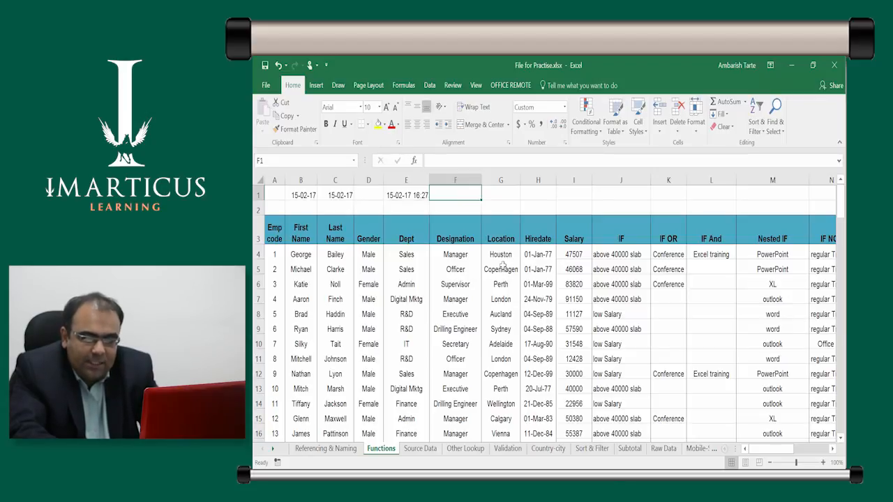
key(ctrl+shift+semicolon)
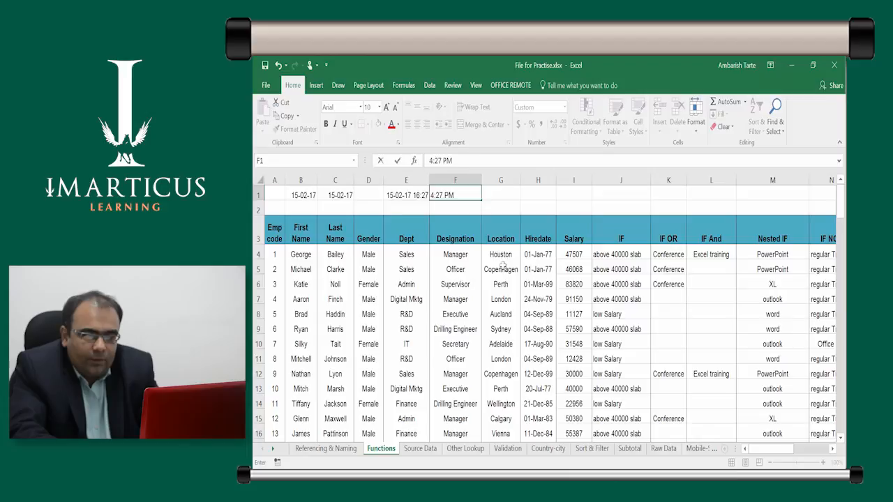
key(Left)
key(Right)
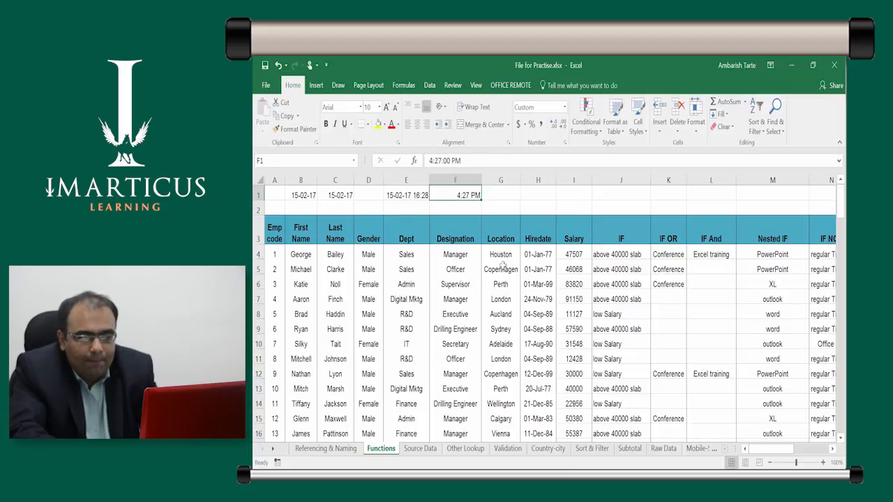
Re-enter the NOW formula in E1 twice to refresh its time, and return to the TODAY formula in B1
key(Left)
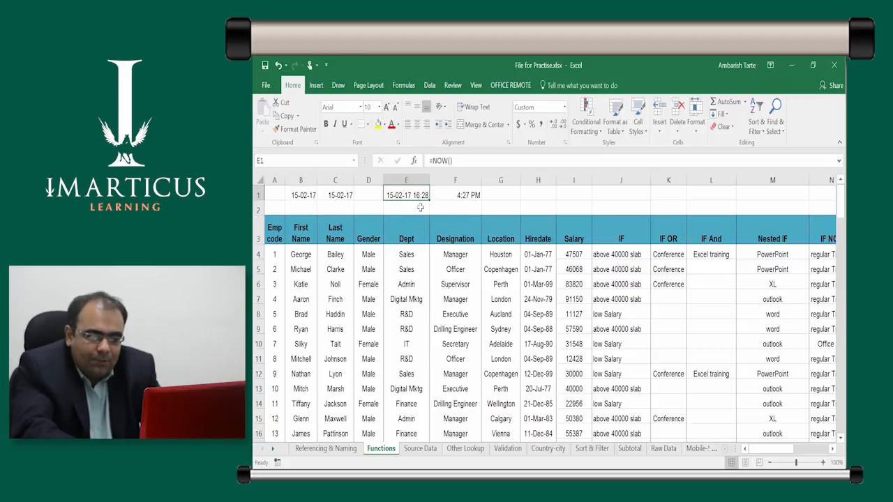
key(F2)
key(Return)
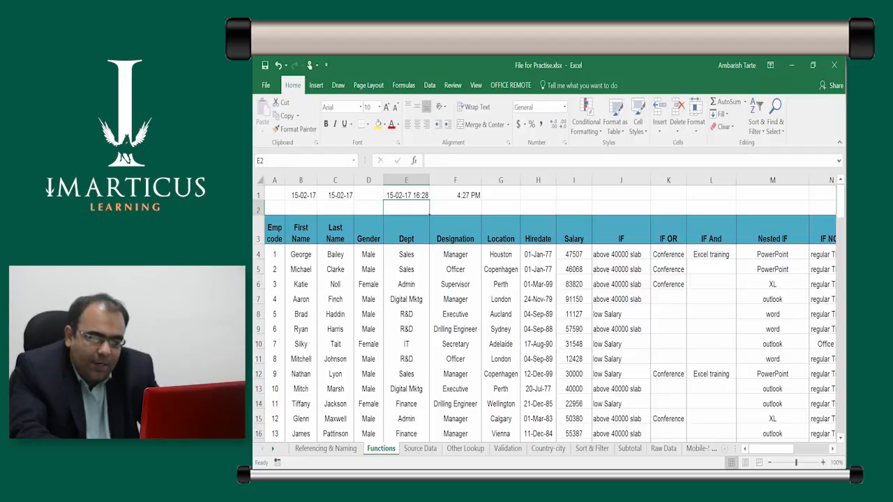
key(Up)
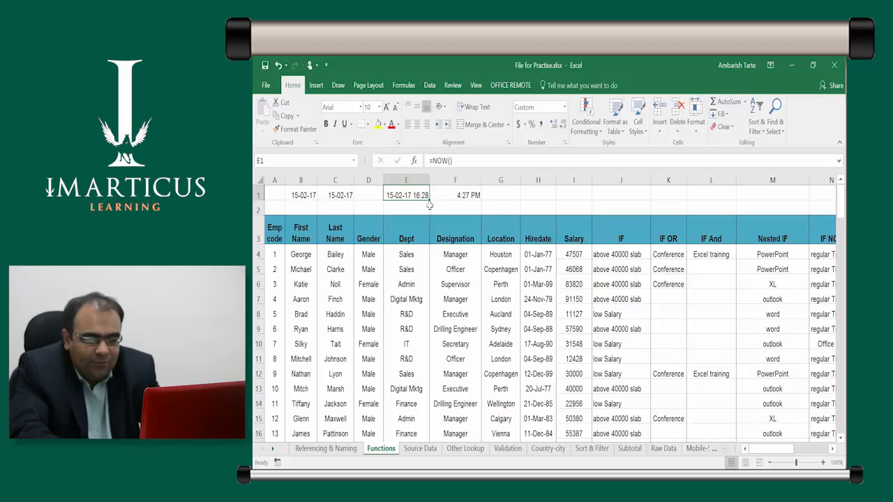
key(F2)
key(Return)
key(Up)
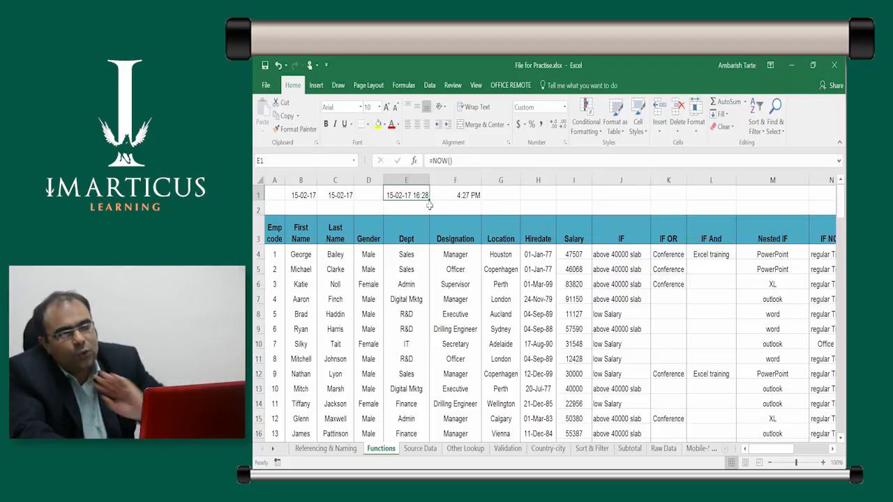
key(Left)
key(Left)
key(Left)
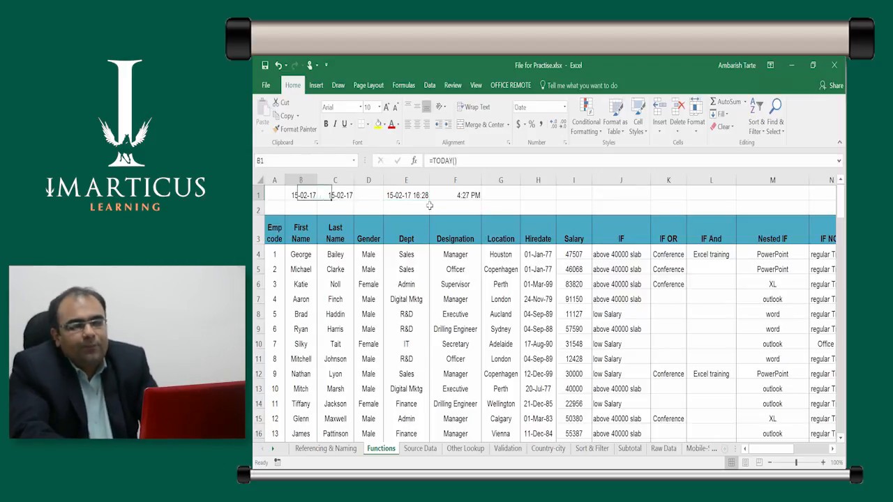
Inspect the TODAY formula in B1, the fixed date in C1, the NOW formula in E1 and the fixed time in F1
key(F2)
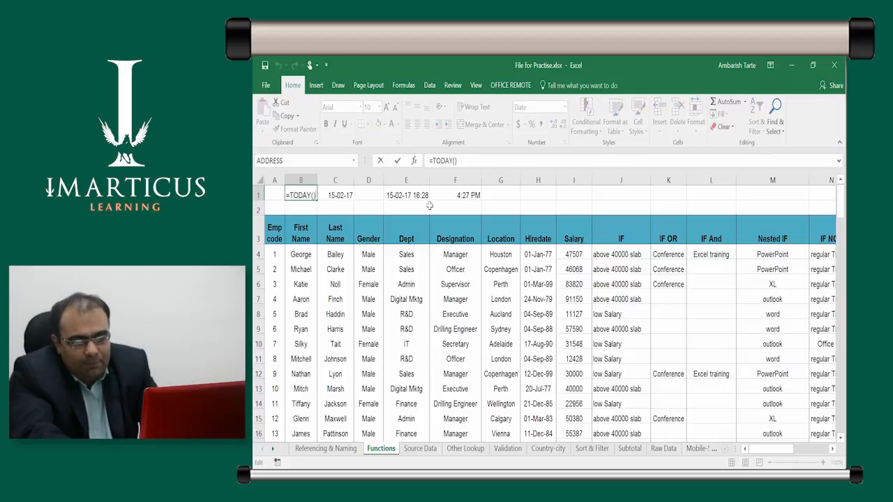
key(Tab)
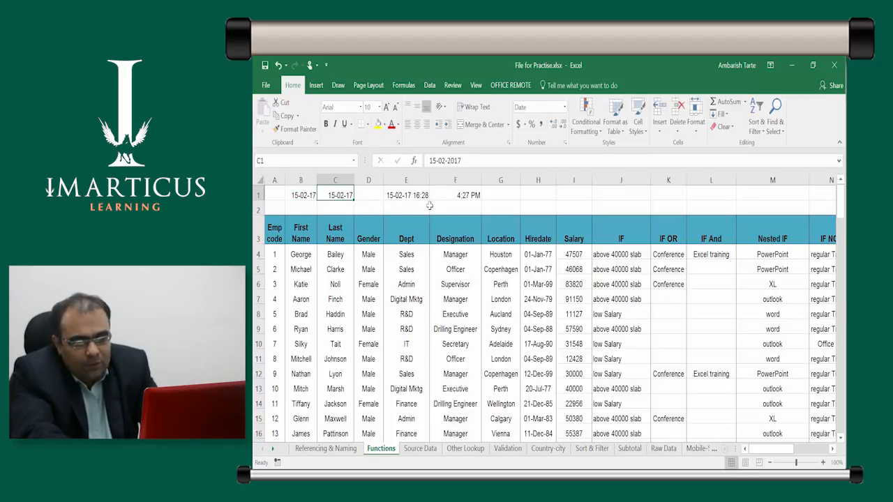
key(F2)
key(Tab)
key(Tab)
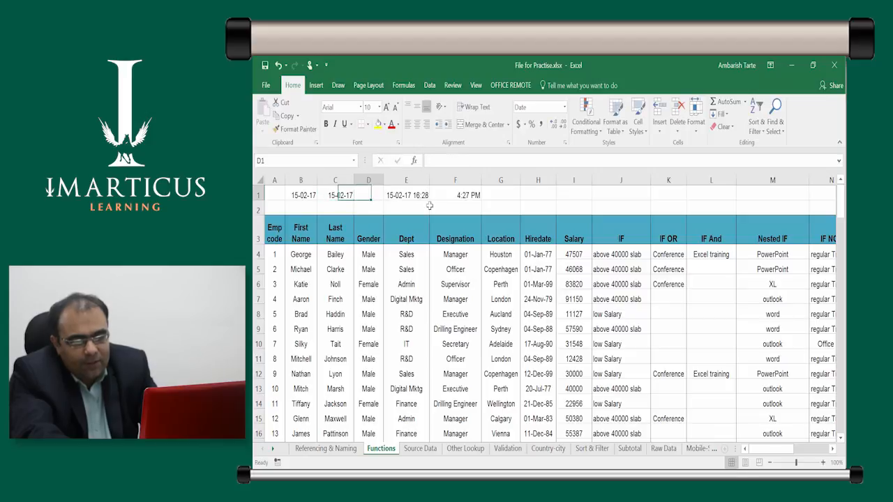
key(F2)
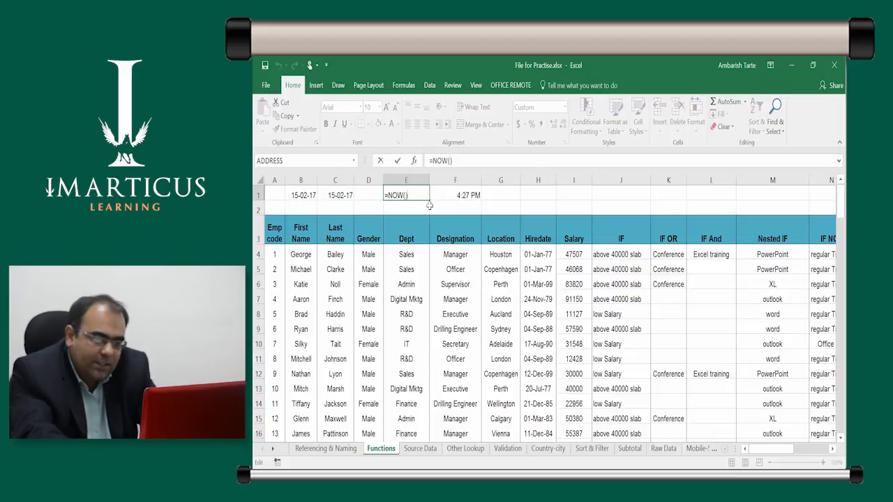
key(ctrl+Return)
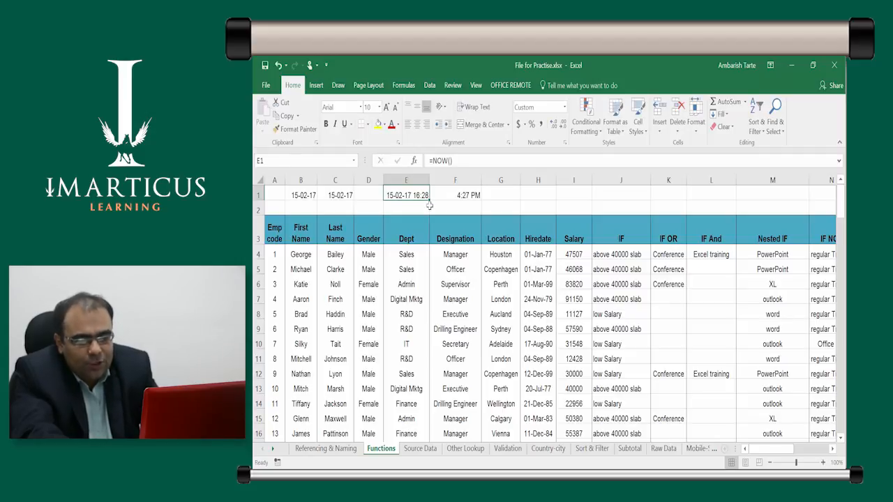
key(Right)
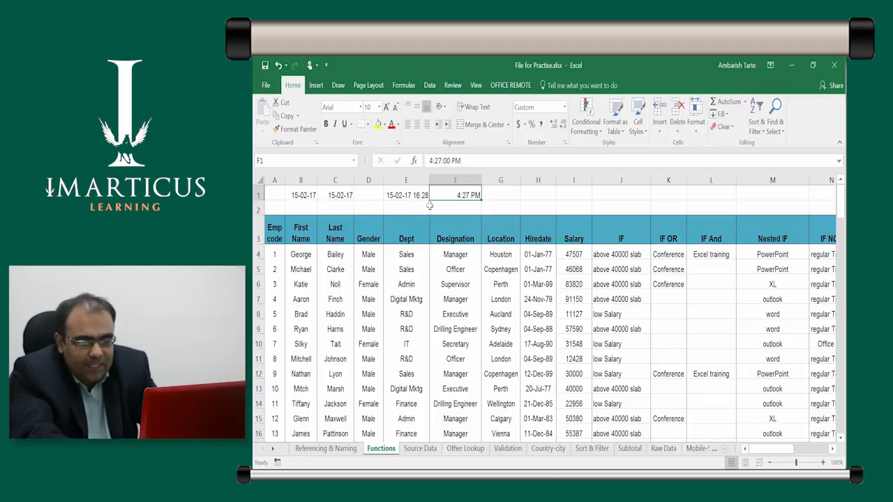
key(F2)
key(ctrl+Return)
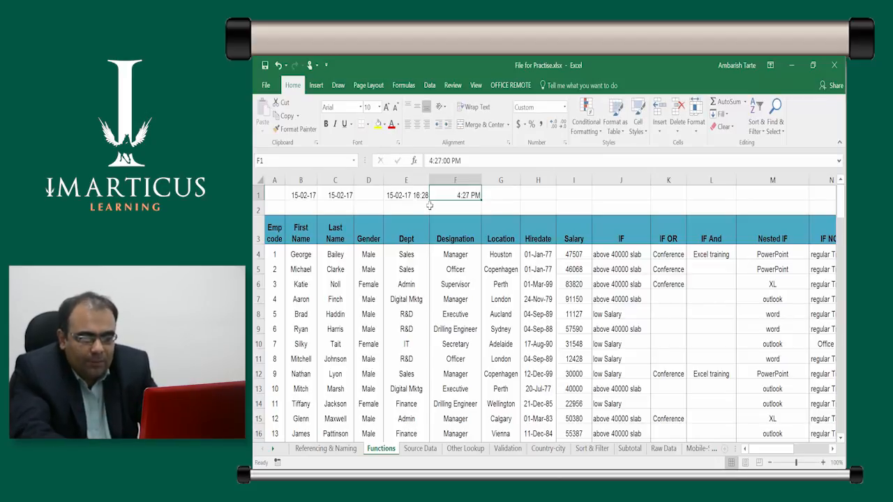
Re-enter the NOW formula in E1 to refresh its time
key(Left)
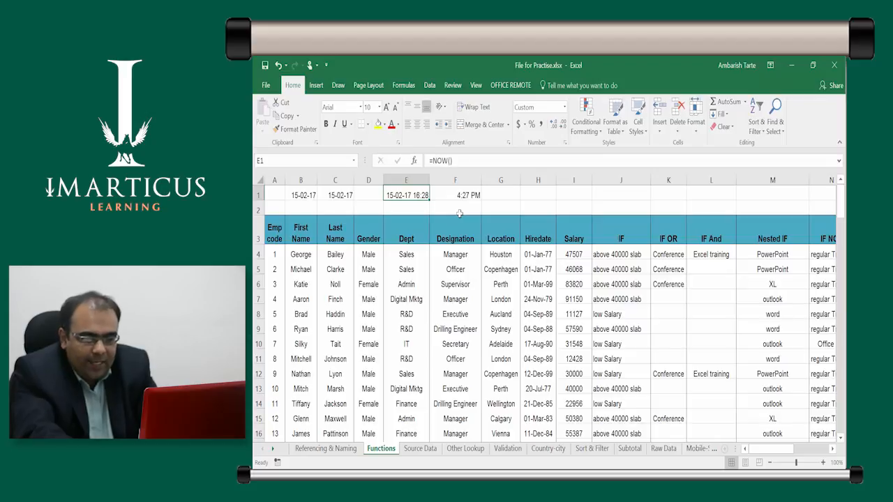
key(ctrl+Return)
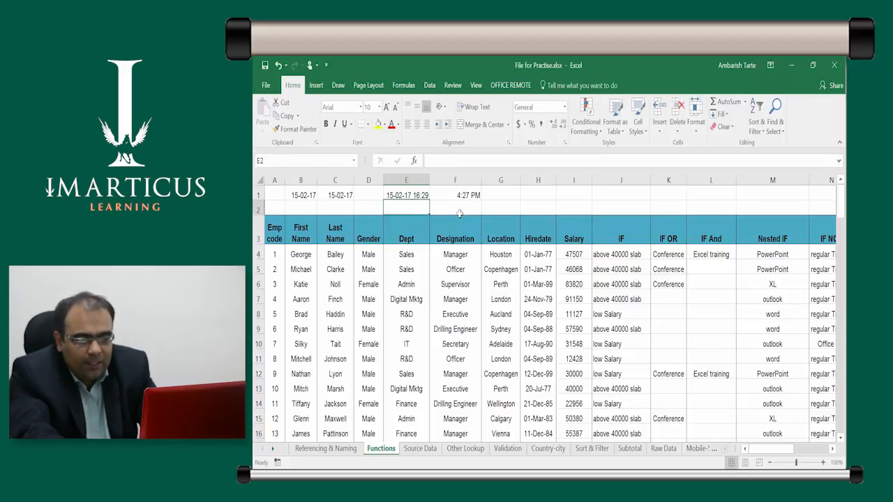
key(ctrl)
key(ctrl)
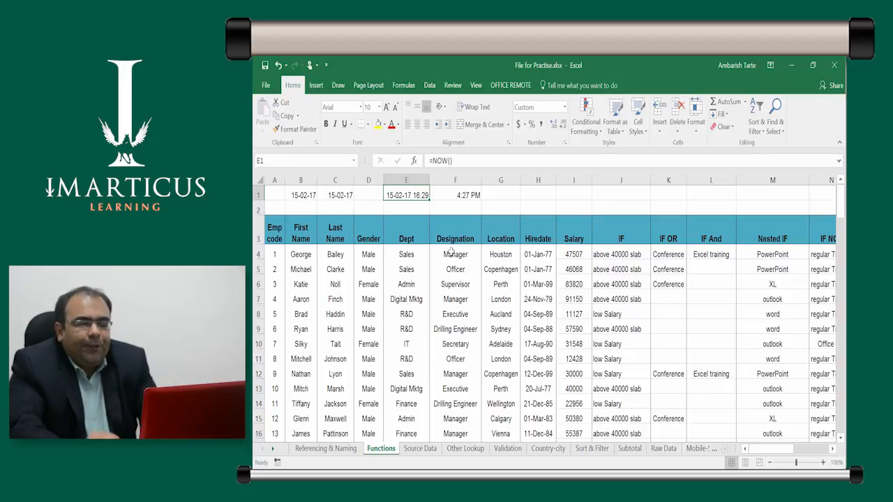
Go to the empty cell Q4 beyond the employee table
key(Right)
key(Right)
key(Right)
key(Right)
key(Right)
key(Right)
key(Right)
key(Right)
key(Right)
key(Right)
key(Right)
key(Right)
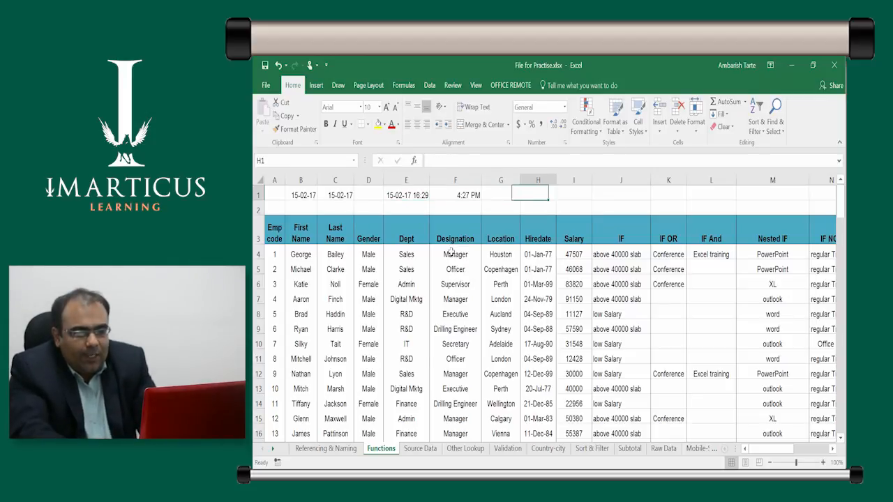
key(Down)
key(Down)
key(Down)
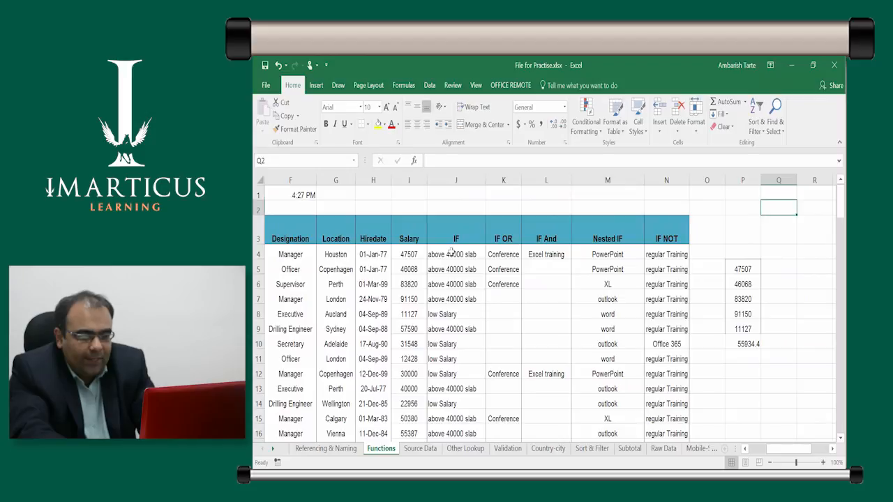
key(Left)
key(Left)
key(Right)
key(Right)
key(Right)
key(Left)
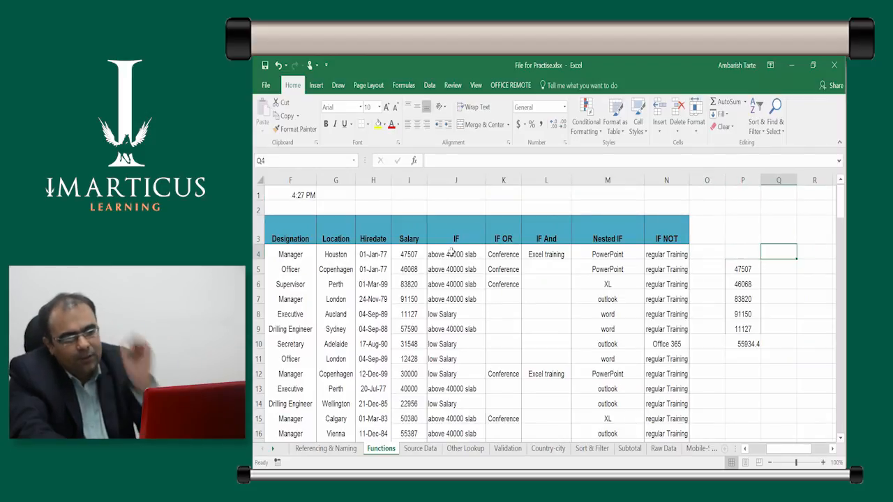
Examine the dates in the Hiredate column, including the entries in H4 and H6
click(374, 254)
key(ctrl+space)
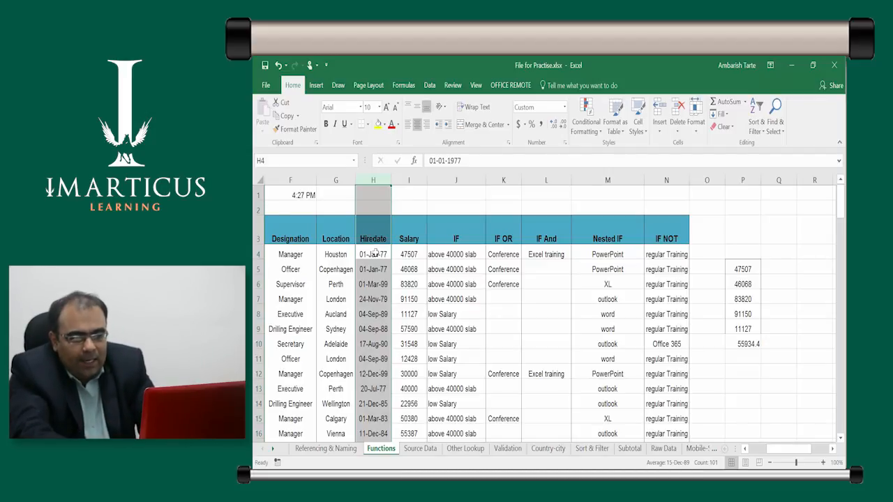
key(Right)
key(Right)
key(Right)
key(Right)
key(Right)
key(Right)
key(Right)
key(Right)
key(Right)
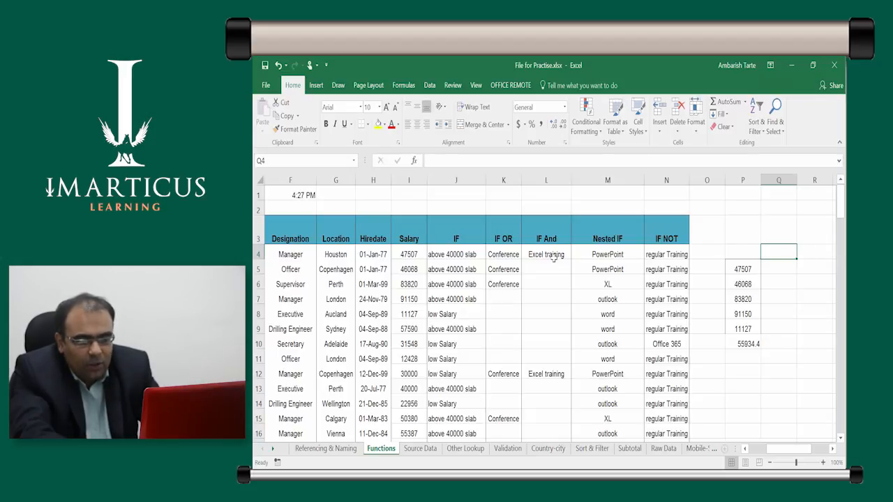
click(375, 257)
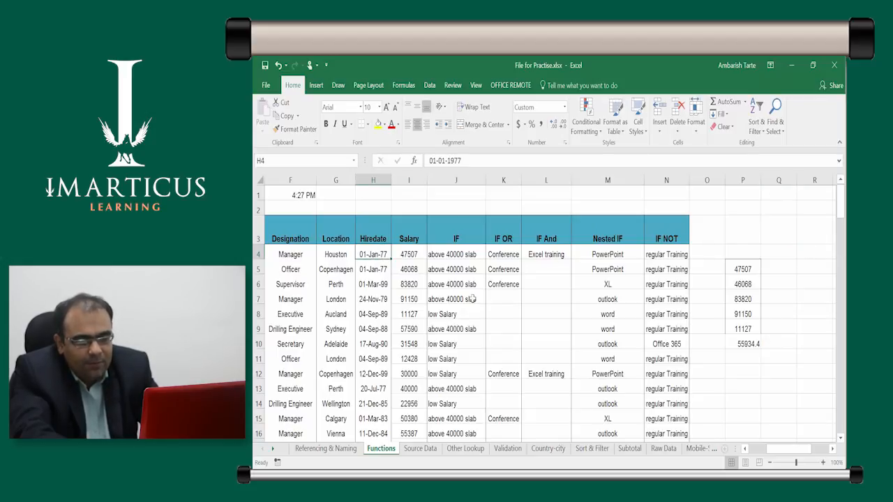
click(375, 282)
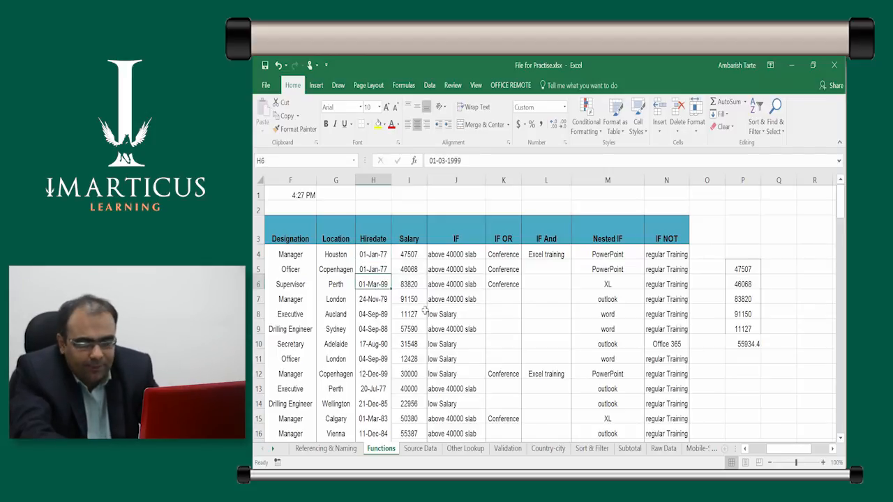
Begin a TEXT formula in Q4 that takes the hire date in H4 as its value
click(783, 254)
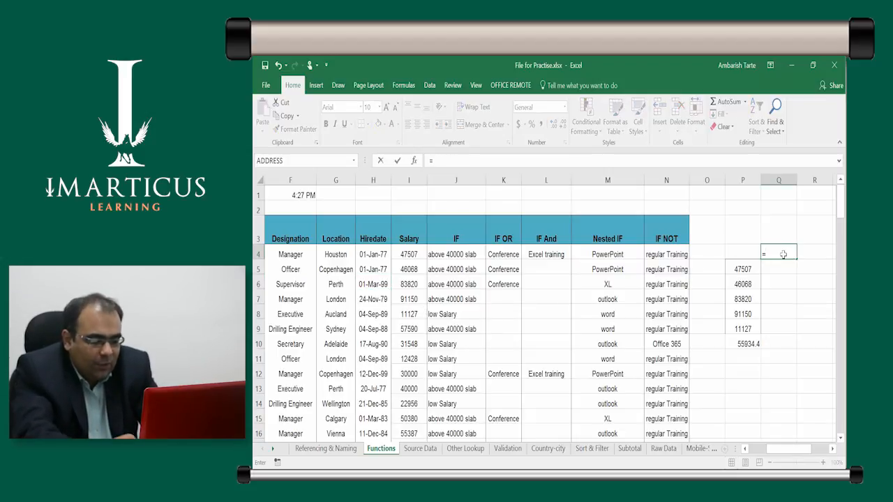
text(=)
text(t)
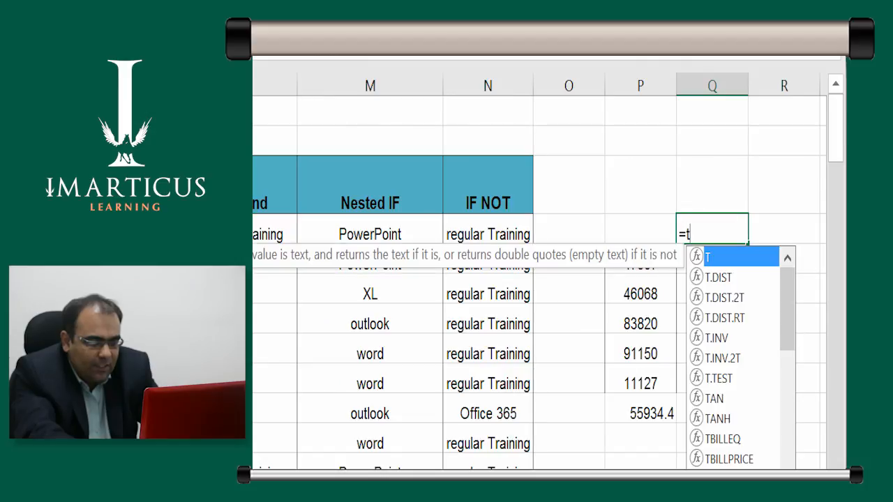
text(ex)
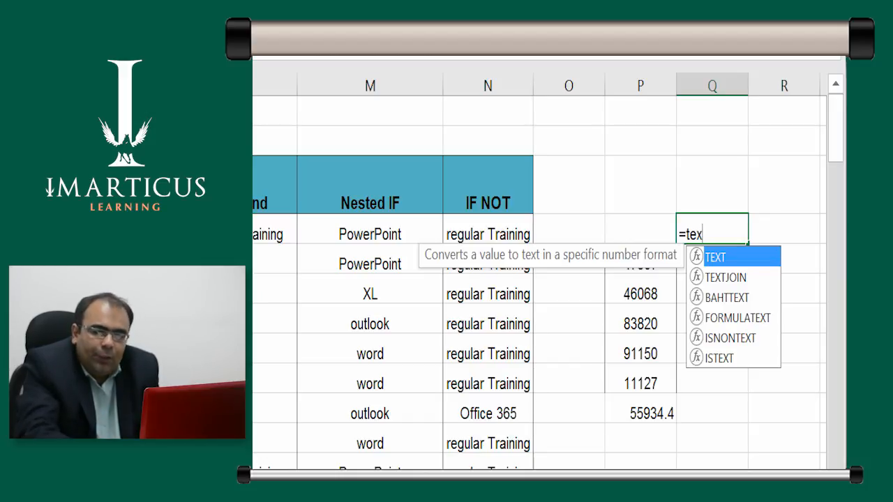
key(Tab)
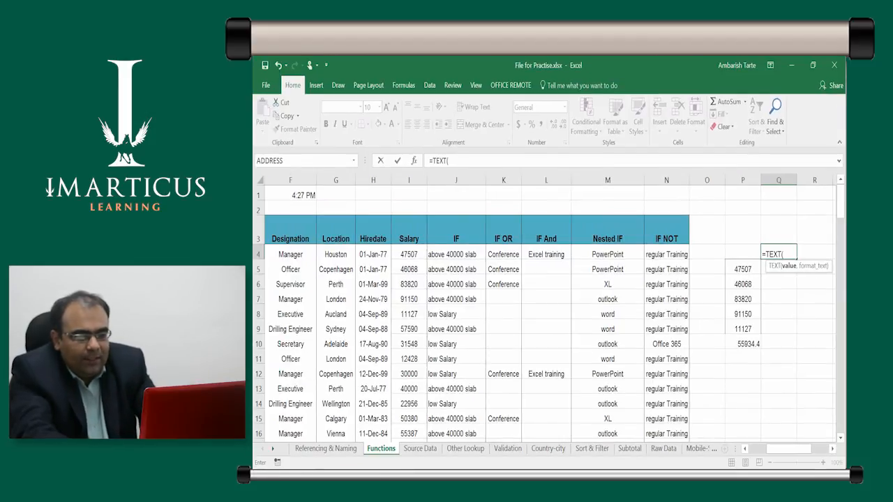
key(Left)
key(Left)
key(Left)
key(Left)
key(Left)
key(Left)
key(Left)
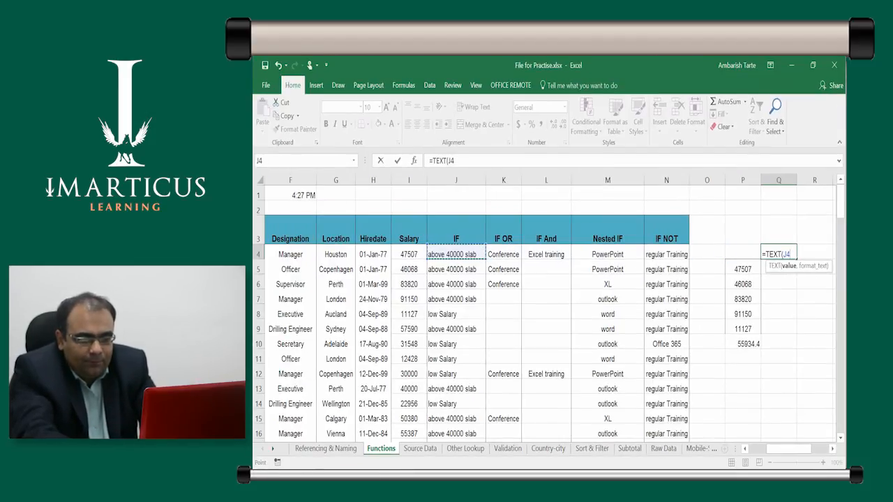
key(Left)
key(Left)
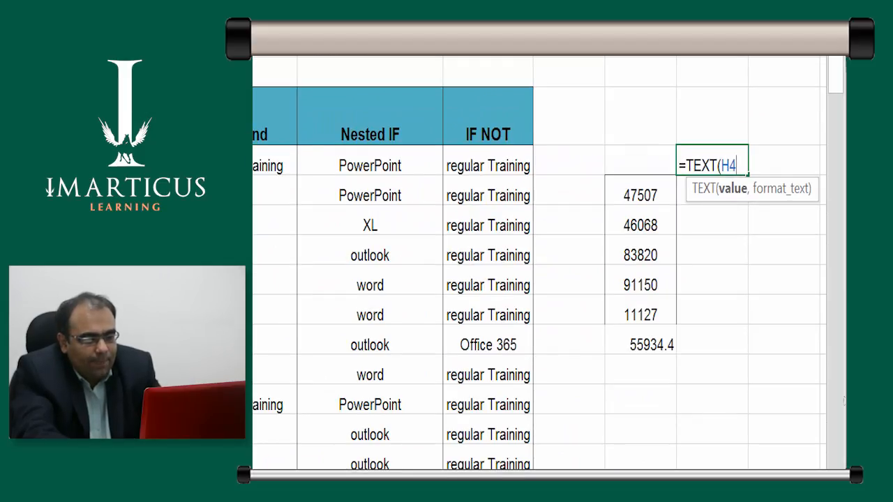
Complete the Q4 formula with the day format "d", giving =TEXT(H4,"d")
text(,)
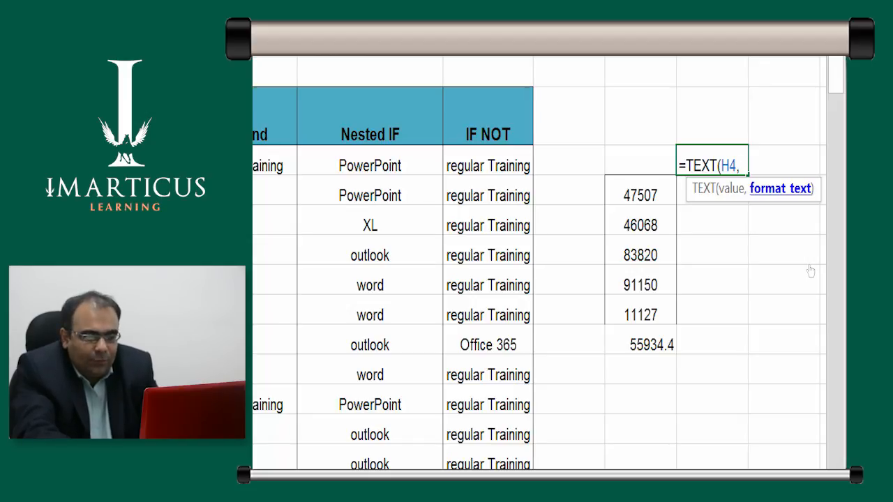
text(d)
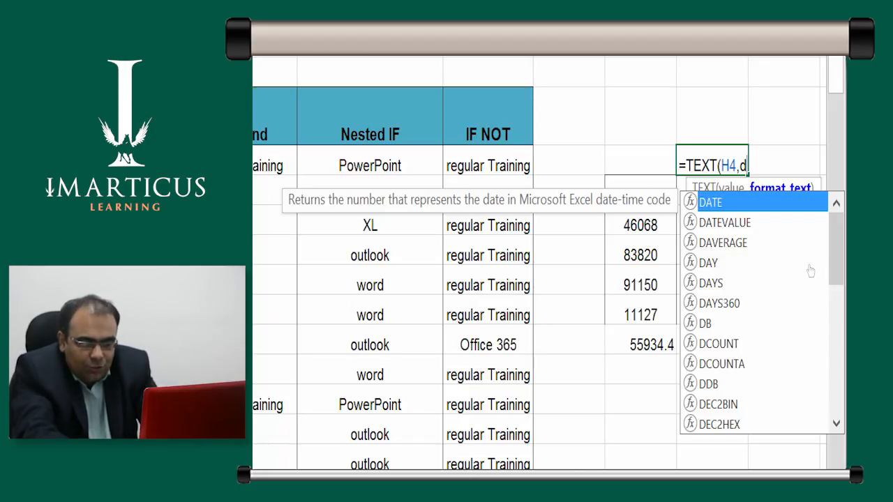
key(BackSpace)
text(")
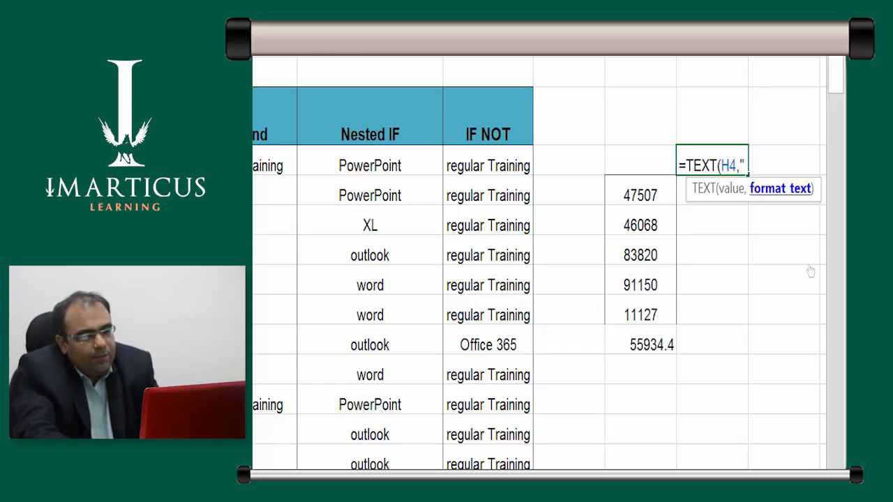
text(d")
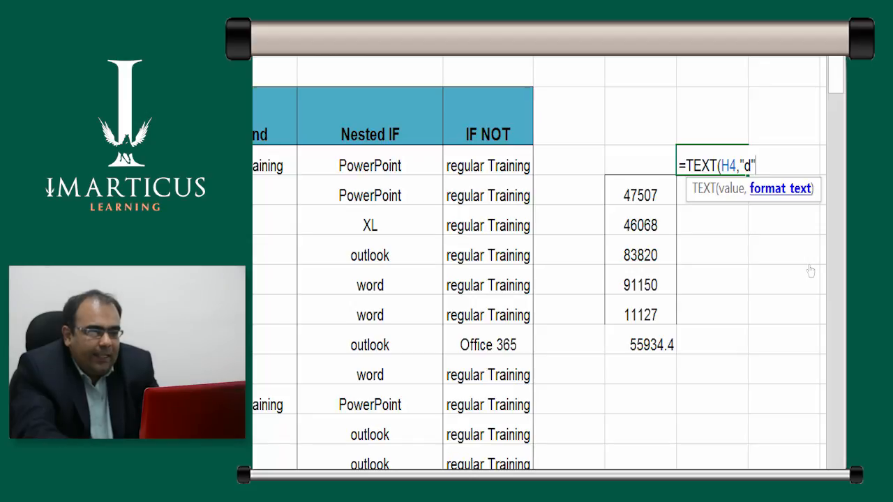
key(Return)
key(Up)
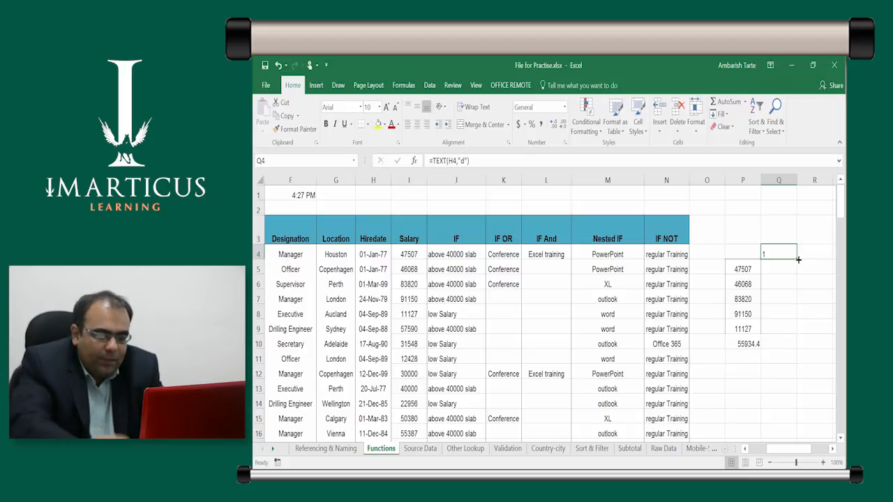
Change the format text in the Q4 formula to "dd"
key(F2)
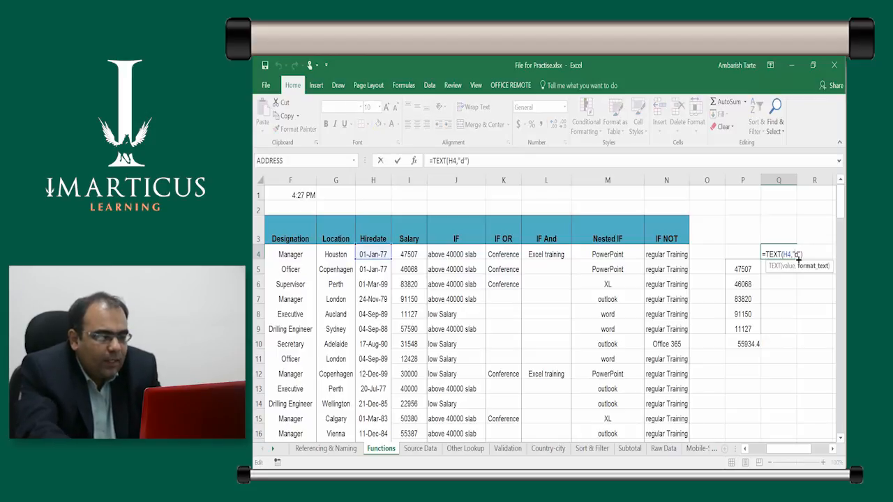
text(d)
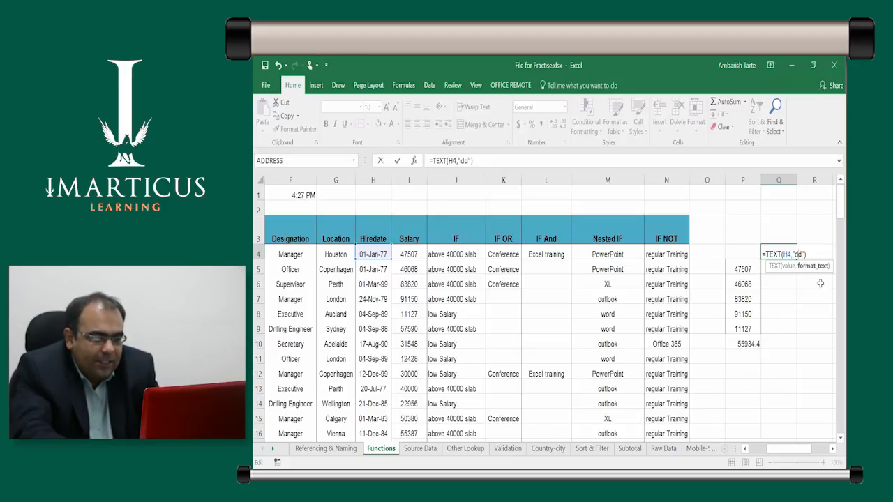
key(ctrl+Return)
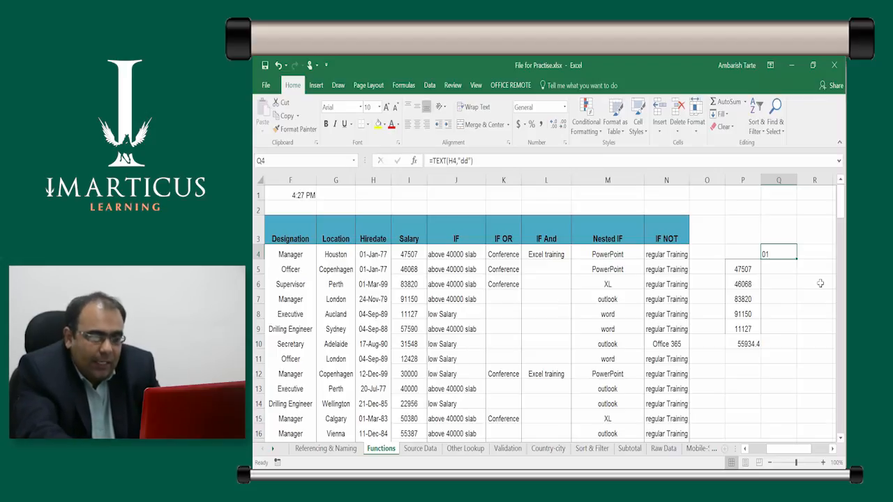
Change the format text in the Q4 formula to "ddd" and fill the formula down through Q10
key(F2)
text(d)
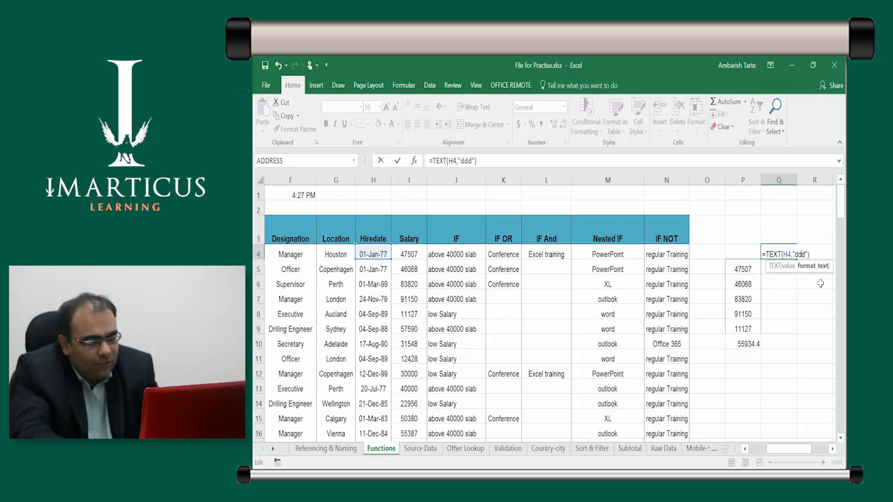
key(ctrl+Return)
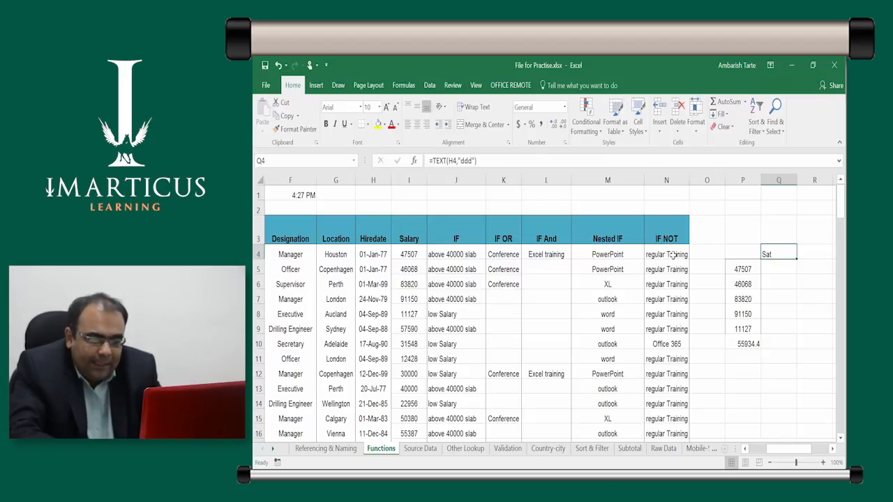
double_click(797, 259)
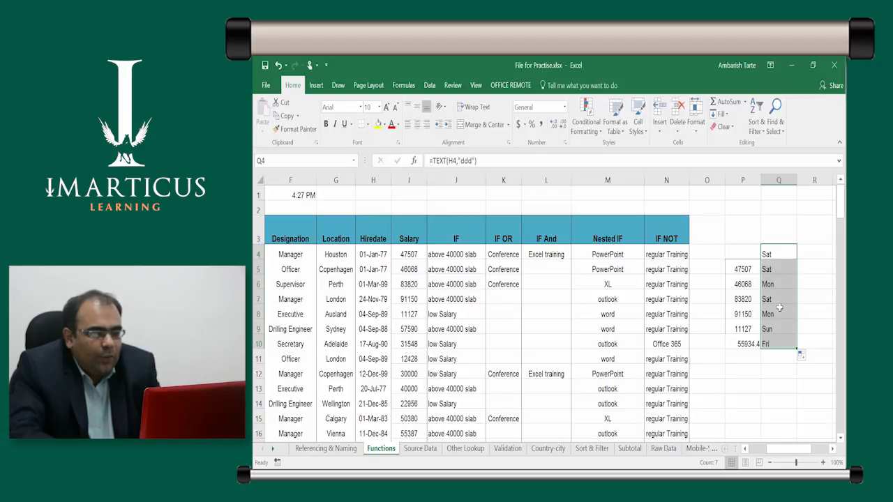
Copy the TEXT formula from Q4
key(Down)
key(Up)
key(ctrl+c)
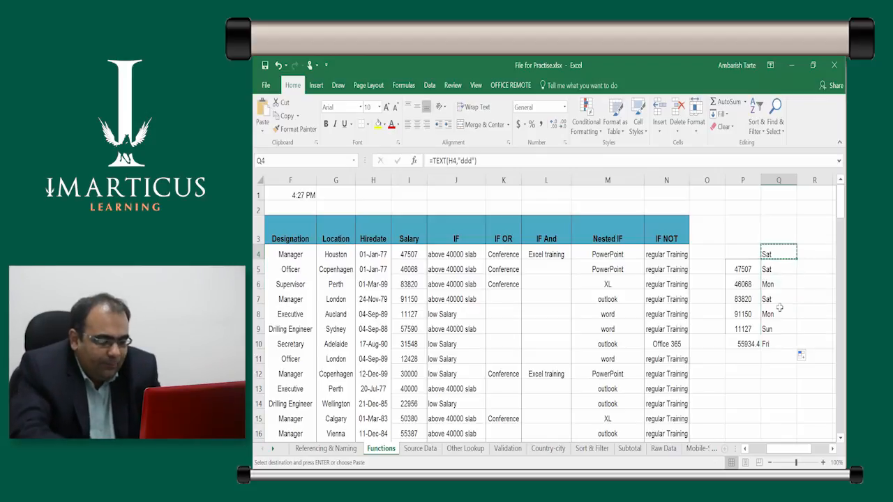
key(Down)
key(Up)
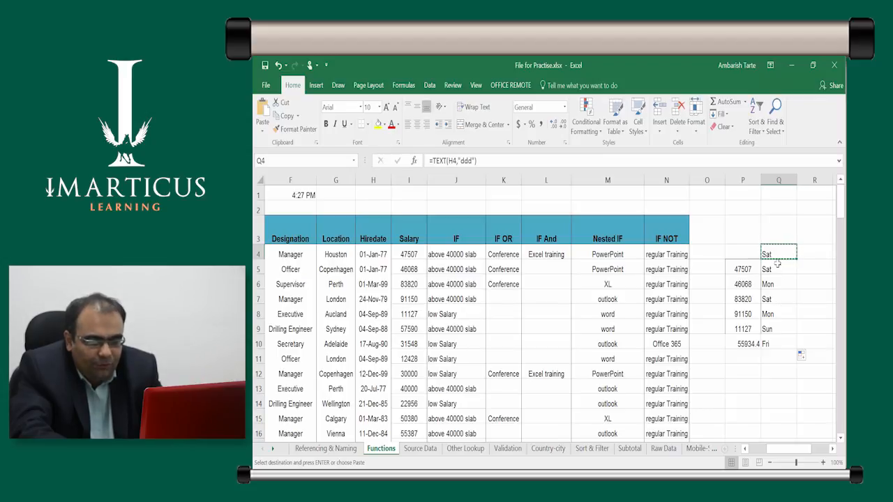
Examine the weekday formulas in column Q, the average formula in P10 and the hire dates in H4:H11
click(776, 343)
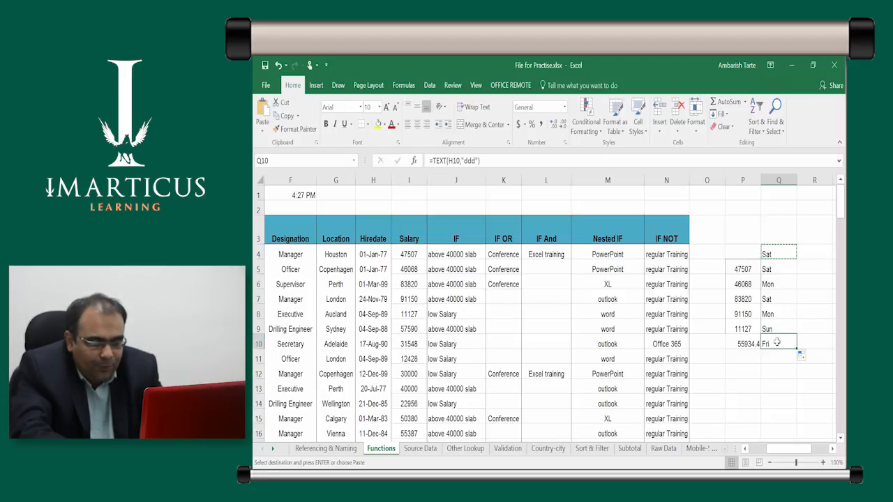
click(739, 283)
click(748, 345)
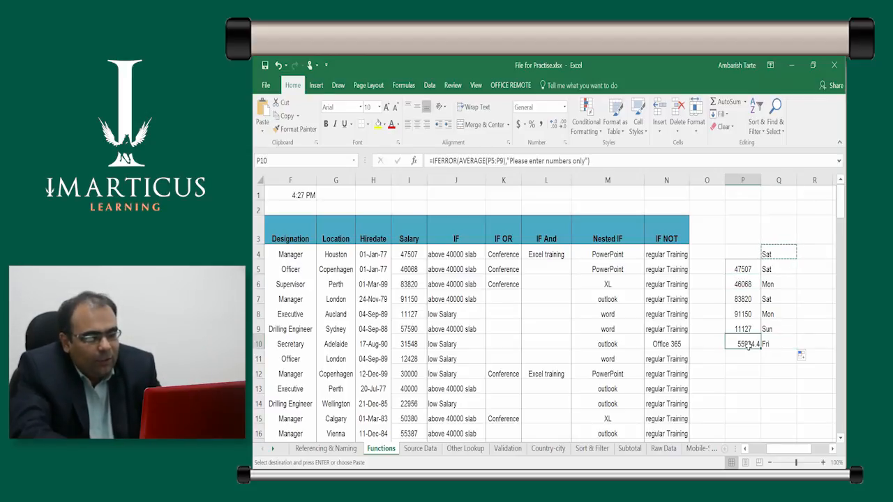
click(774, 254)
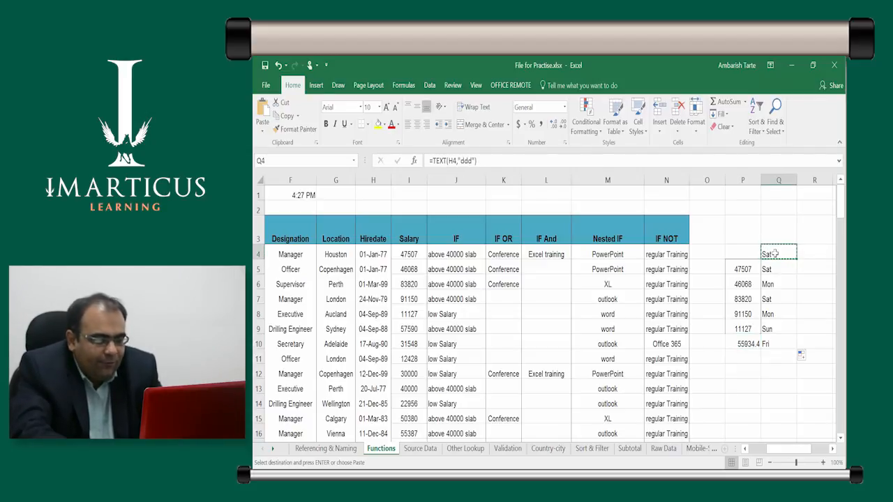
drag(369, 257, 377, 362)
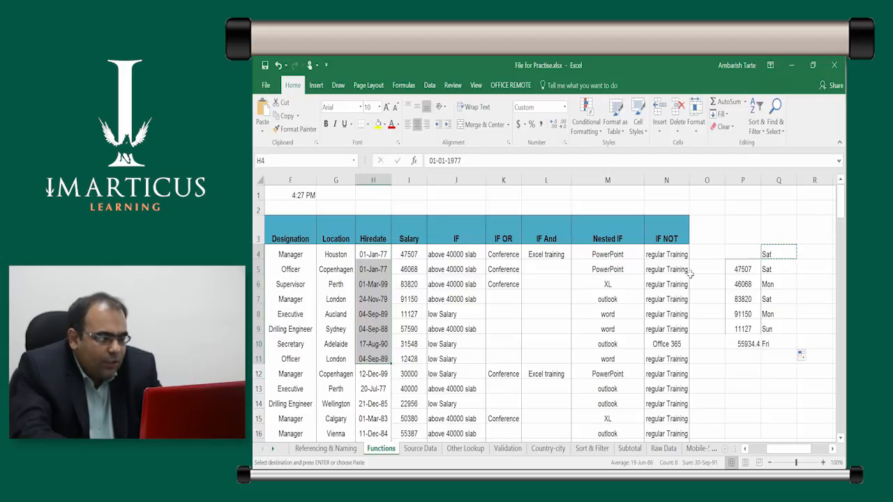
click(782, 254)
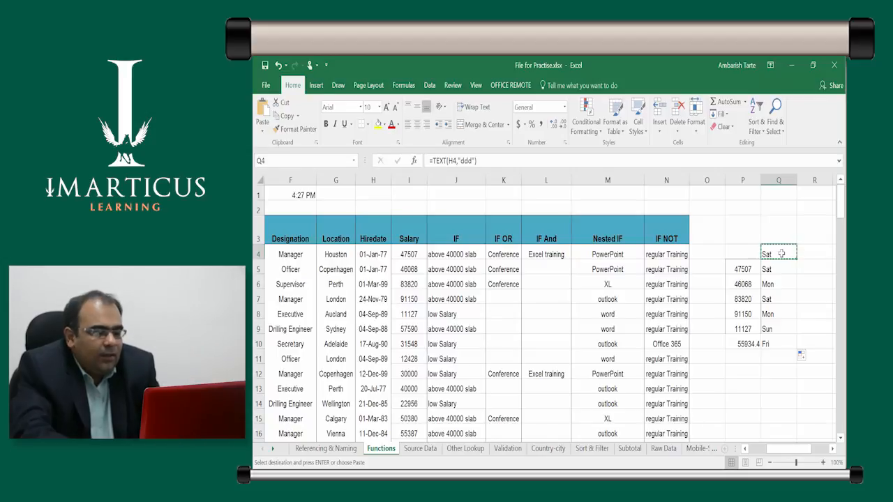
Go to the last data row by way of the filled Salary column and select Q103
key(Left)
key(Left)
key(Left)
key(Left)
key(Left)
key(Left)
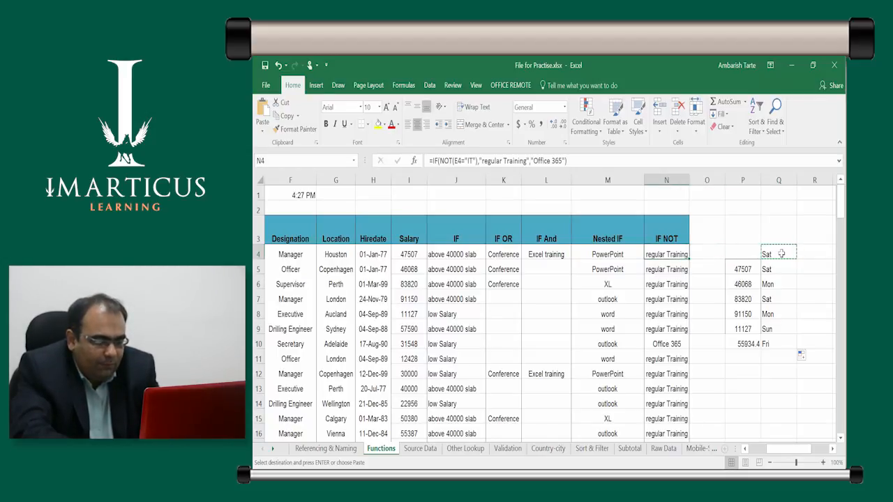
key(Left)
key(Left)
key(Left)
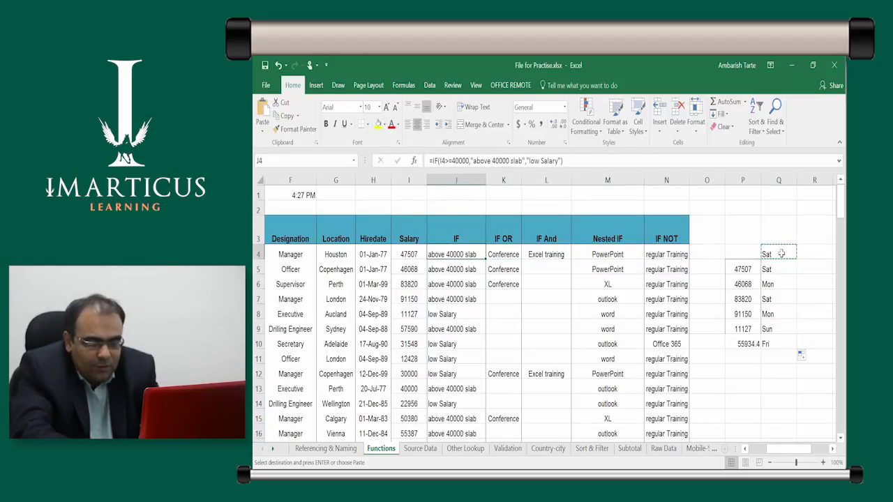
key(Right)
key(Right)
key(Right)
key(Left)
key(Left)
key(Right)
key(Left)
key(Left)
key(Right)
key(Down)
key(Left)
key(Up)
key(Right)
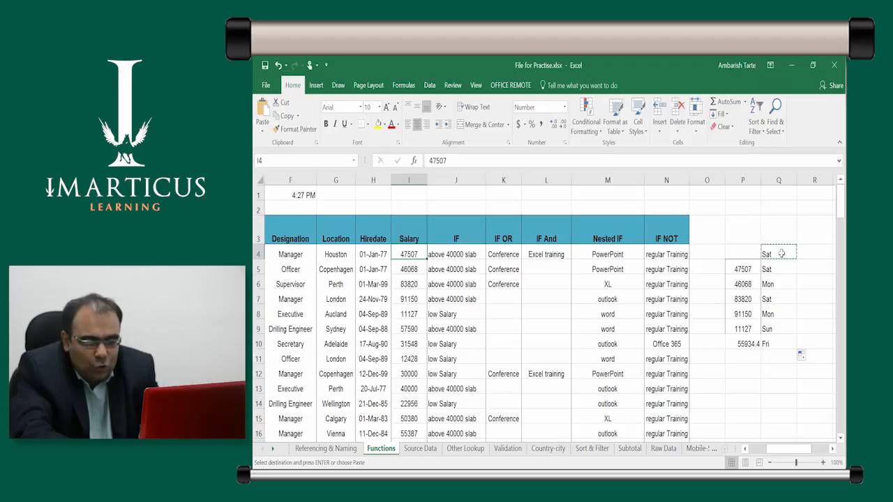
key(ctrl+Down)
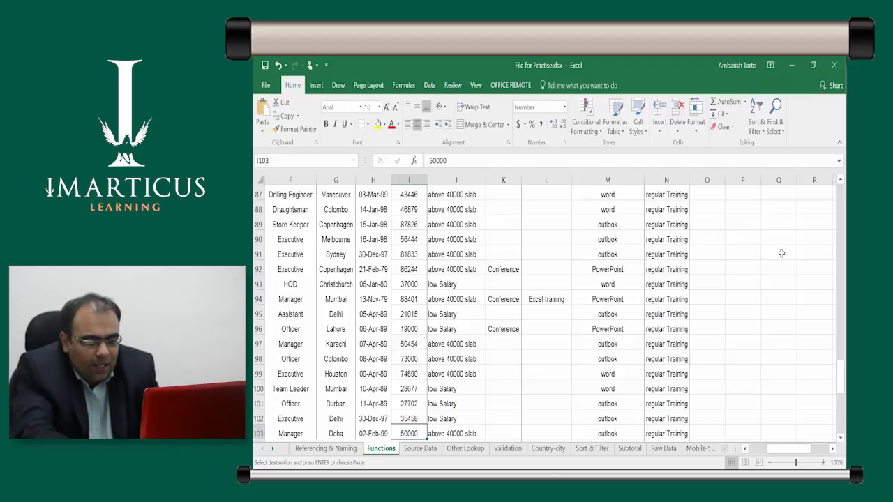
key(Right)
key(Right)
key(Right)
key(Right)
key(Right)
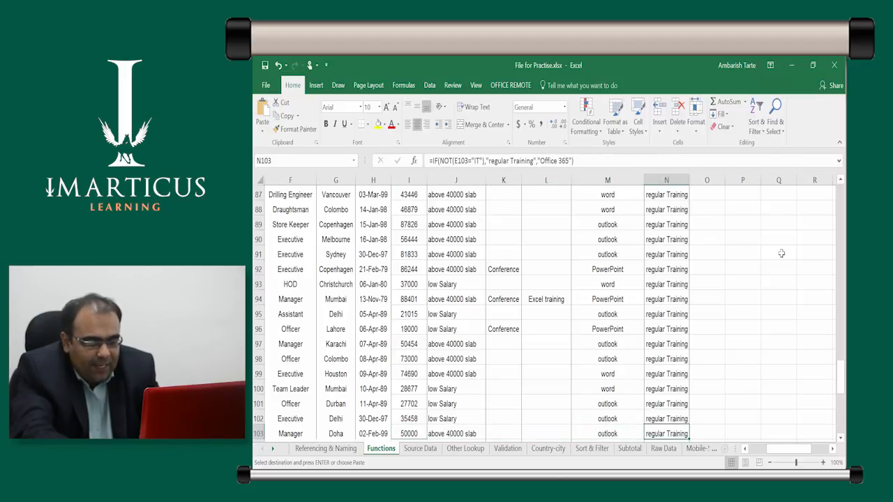
key(Right)
key(Right)
key(Right)
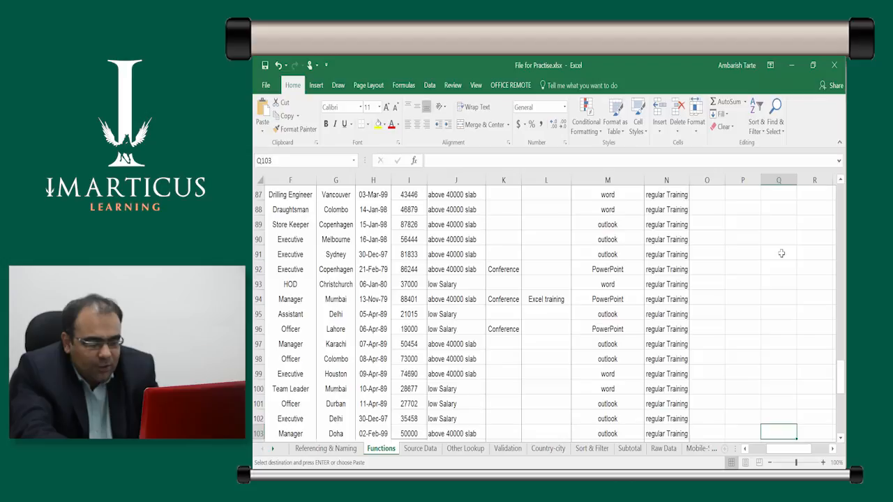
key(Left)
key(Right)
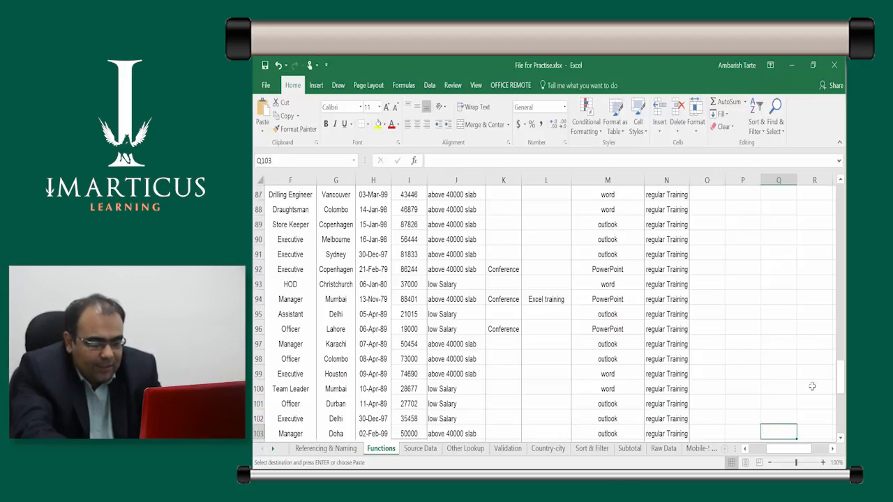
click(777, 429)
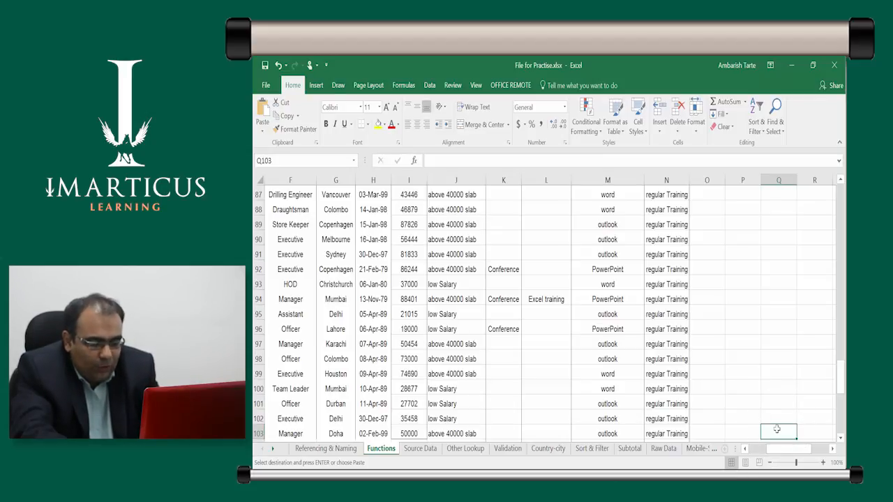
Extend the selection from Q103 up to Q10 and paste the copied TEXT formula into the range
key(ctrl+v)
key(ctrl+shift+Up)
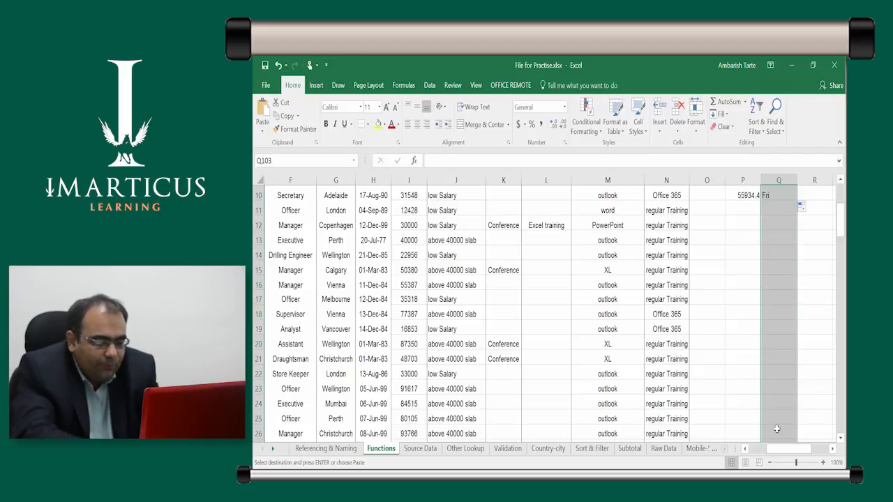
key(Return)
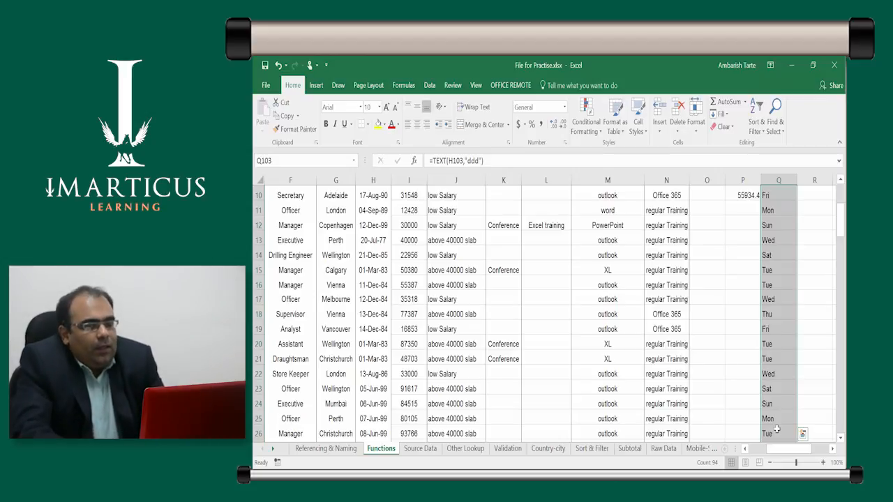
Change the format text in the Q4 formula to "dddd" and fill the formula down through Q103
key(Up)
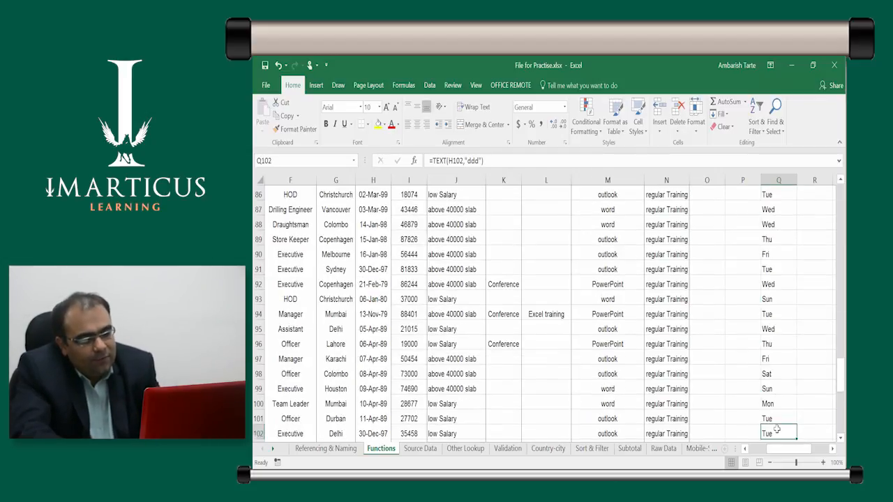
key(ctrl+Up)
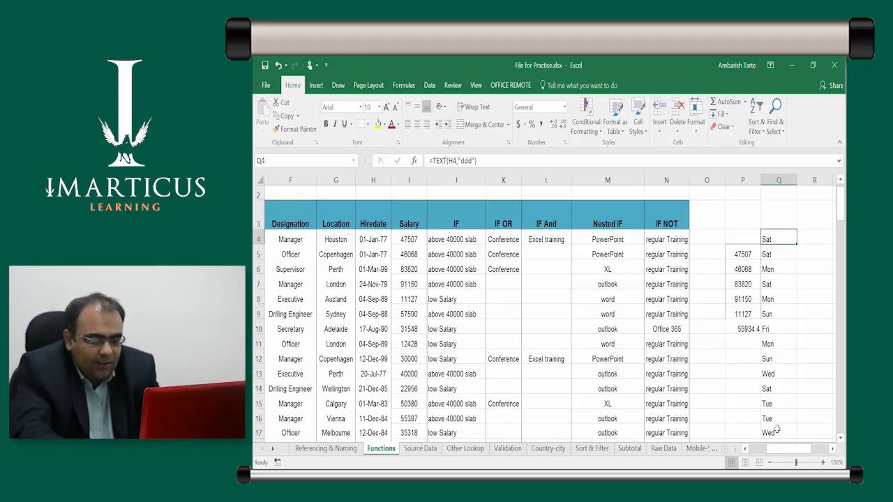
key(F2)
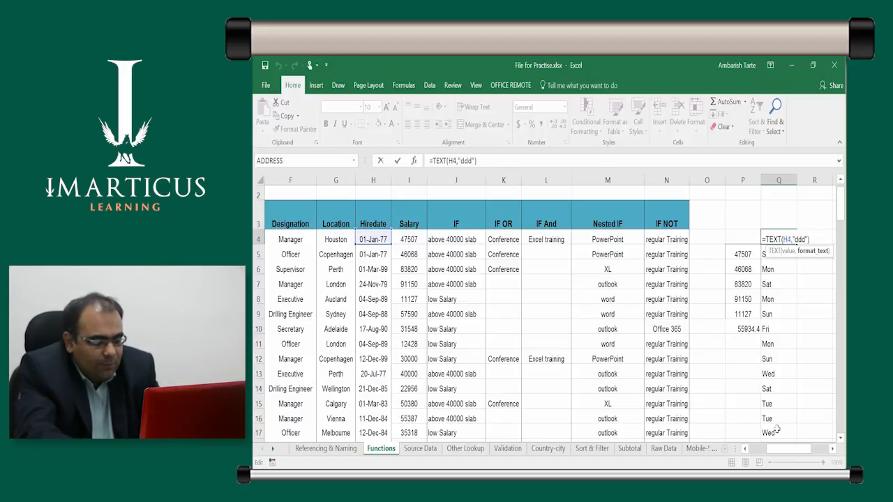
text(d)
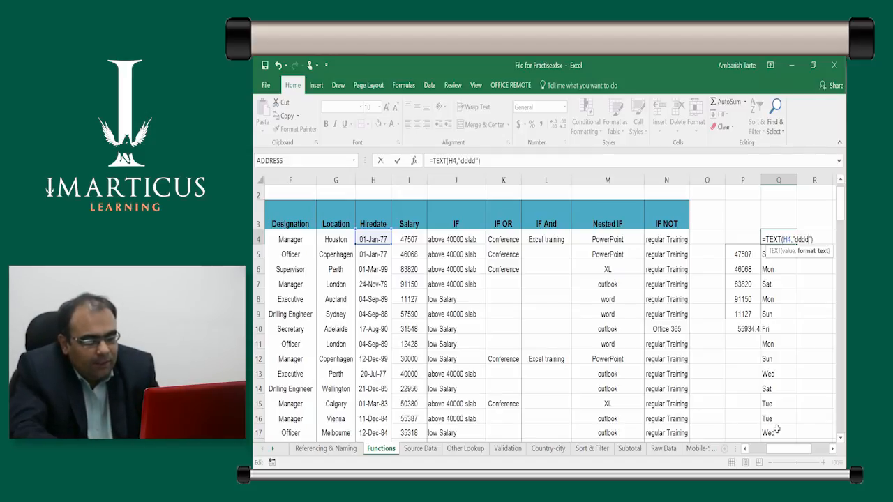
key(ctrl+Return)
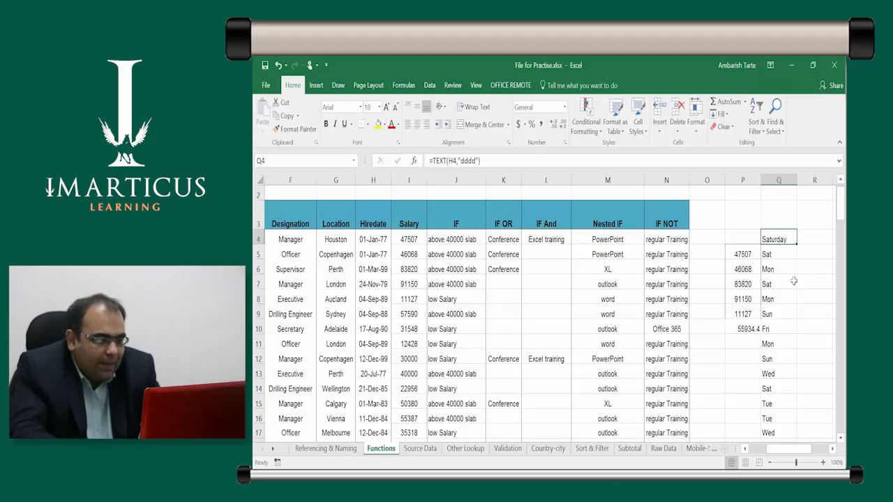
double_click(796, 245)
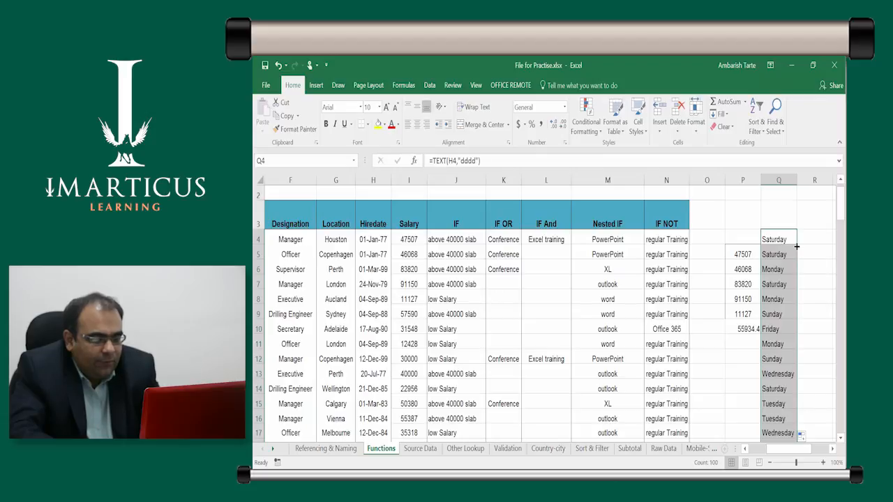
Try the five-letter day format "ddddd" in the Q4 formula
click(796, 246)
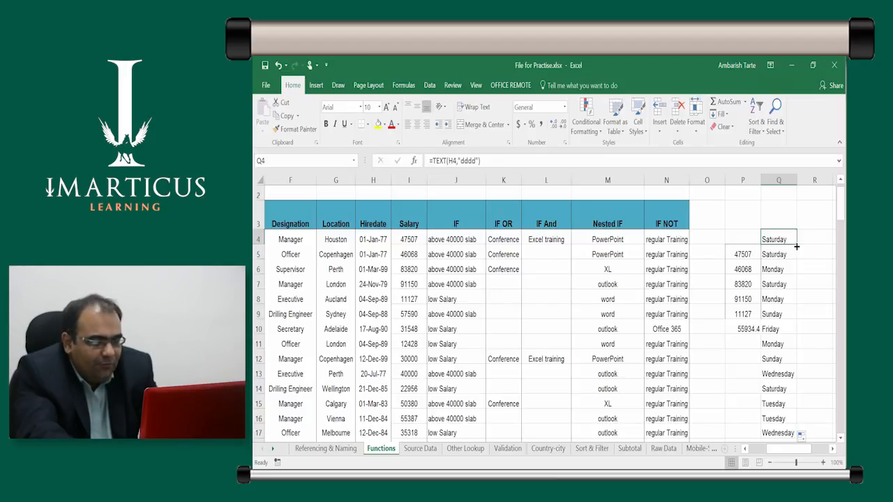
key(F2)
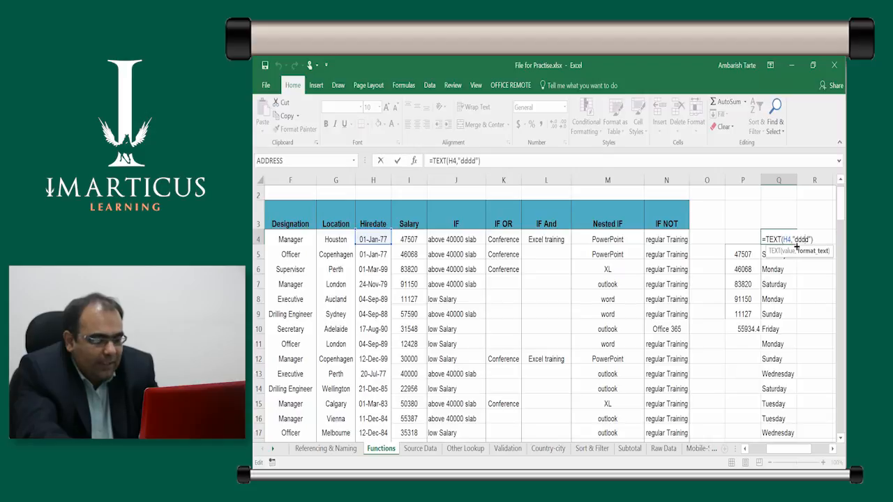
text(d)
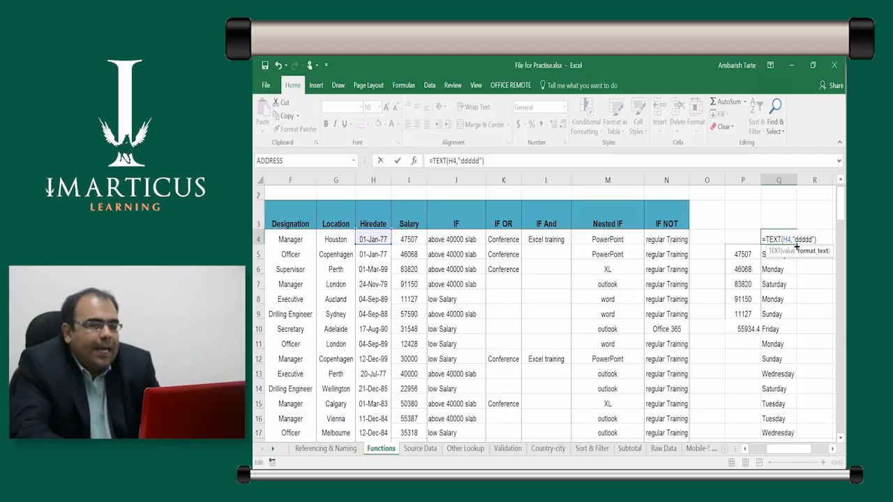
key(ctrl+Return)
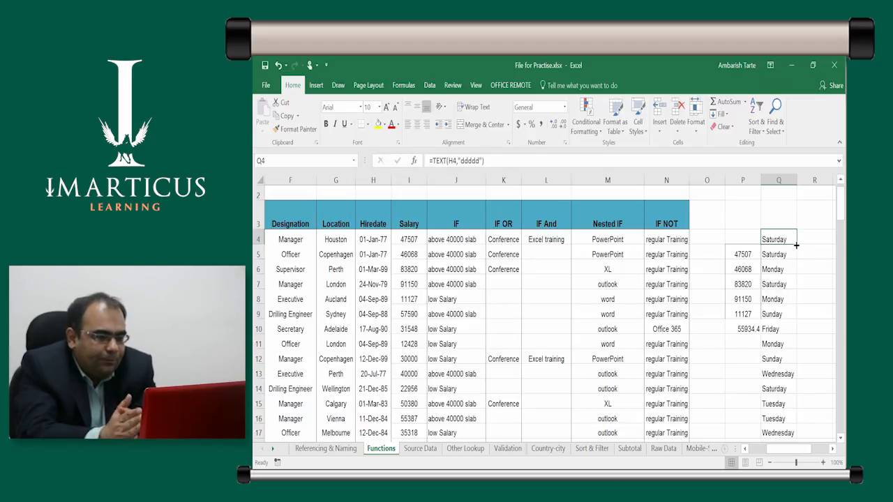
Remove the extra letter from the Q4 format text so the formula reads =TEXT(H4,"dddd")
key(F2)
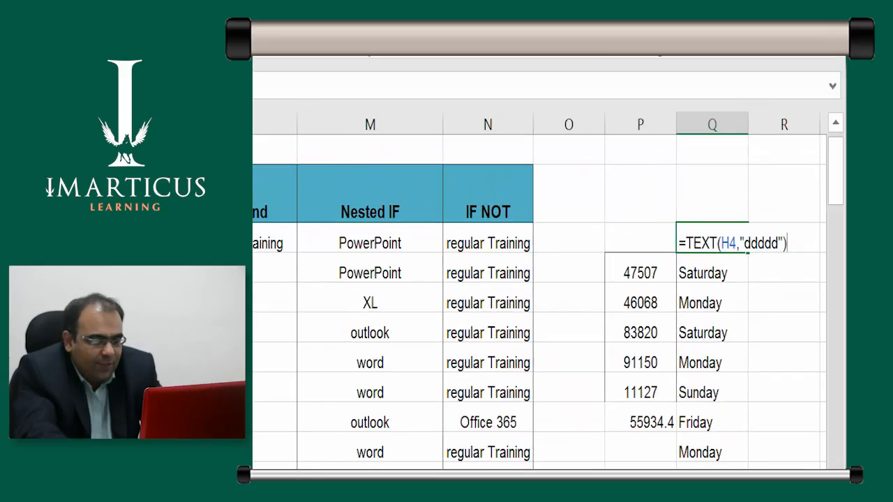
key(Left)
key(Left)
key(Left)
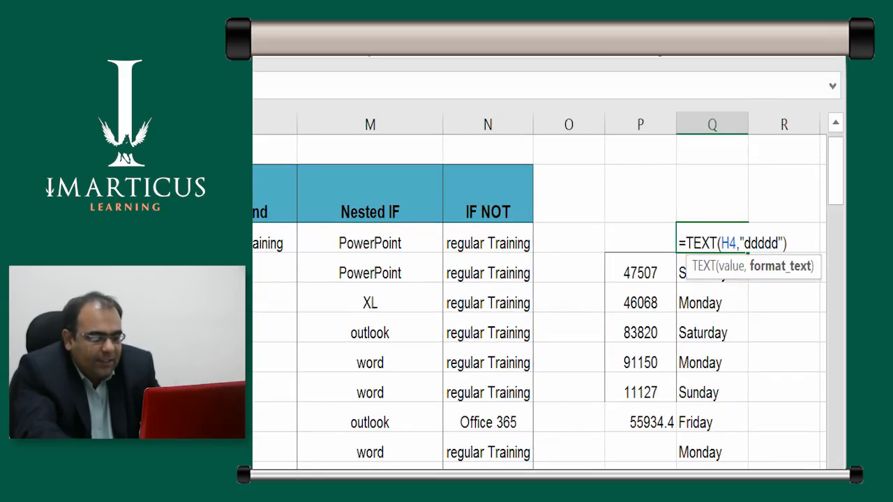
key(Delete)
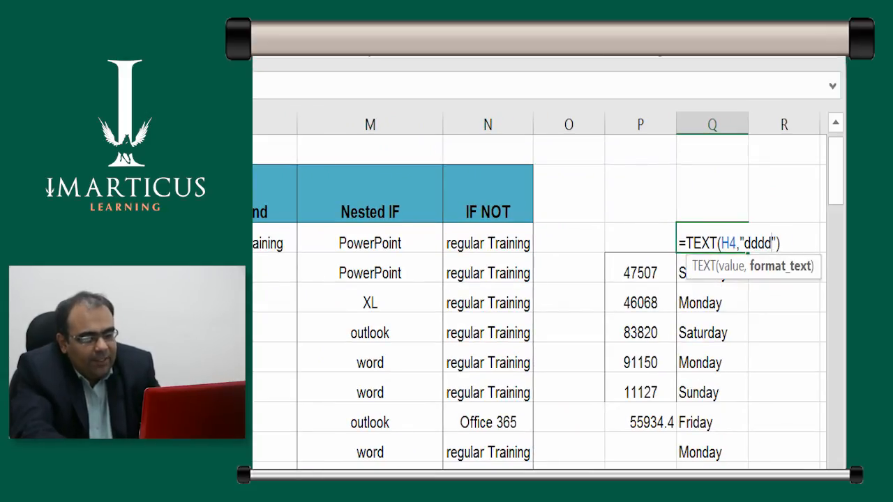
key(ctrl+Return)
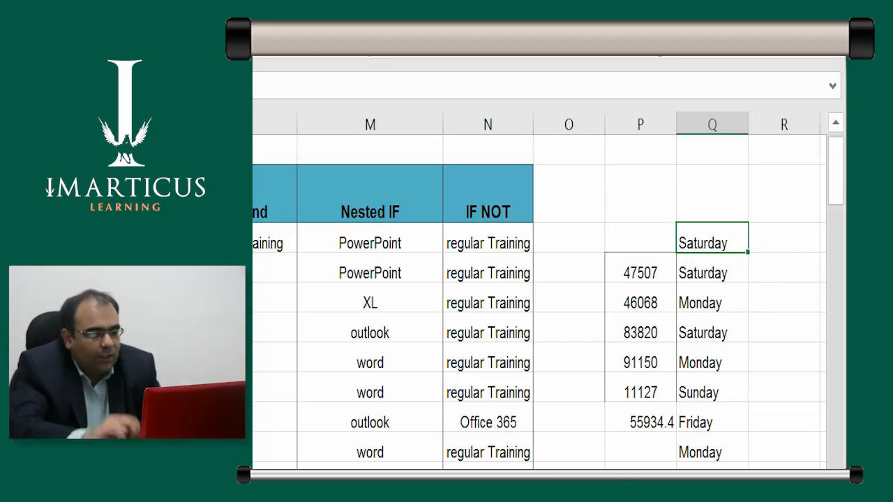
Enter the heading TEXT in Q3 above the weekday column, and select the IF header in J3
key(Down)
key(Down)
key(shift+Up)
key(shift+Up)
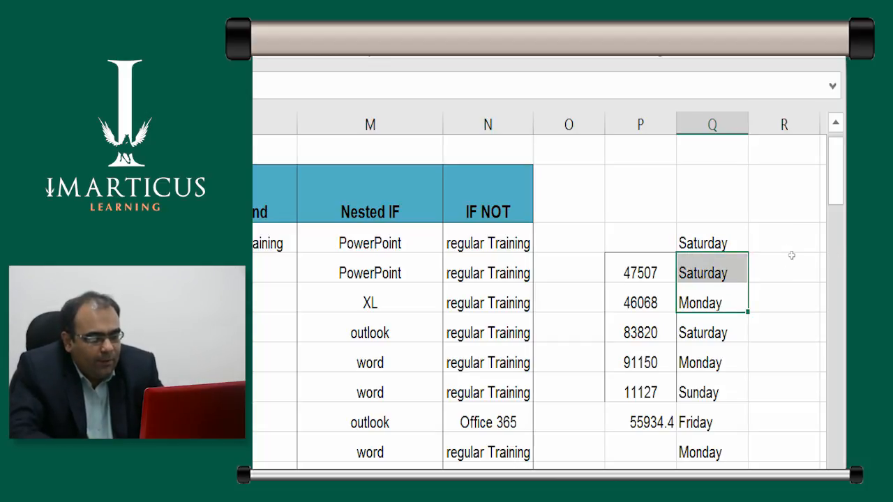
key(Up)
key(Up)
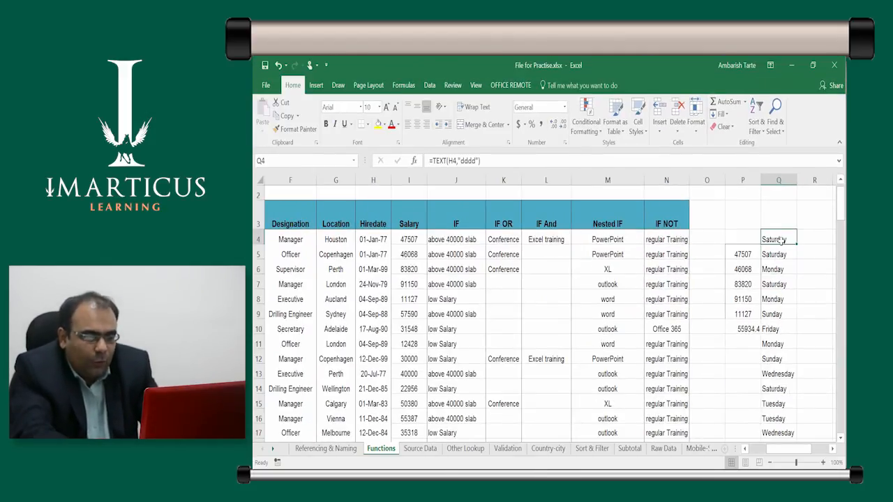
key(Up)
text(TEXT)
key(Return)
key(Up)
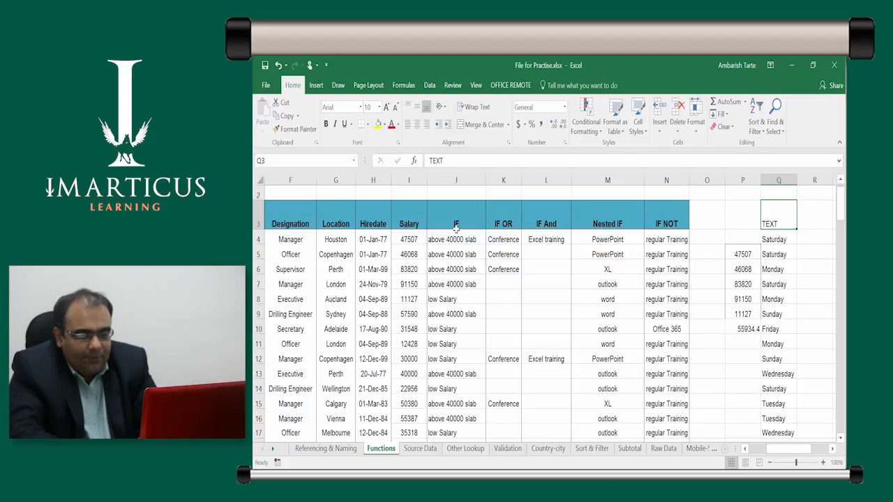
click(463, 215)
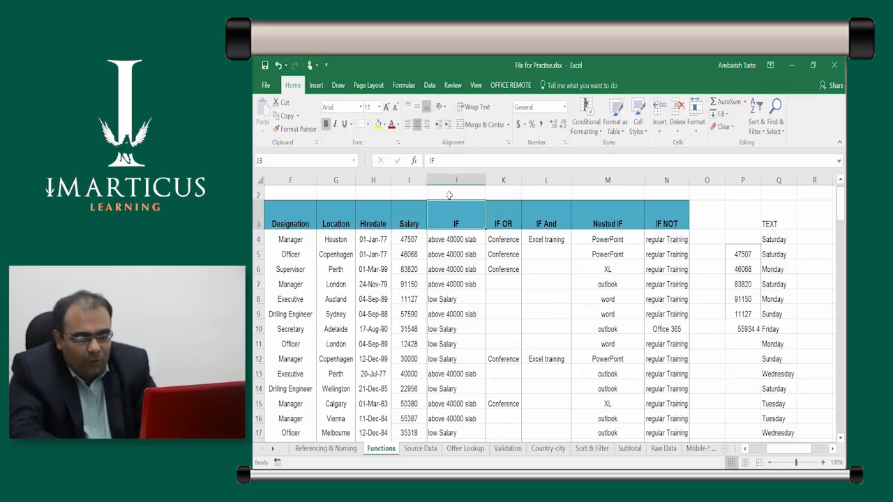
Copy the formatting of the IF header in J3 onto the TEXT heading in Q3
click(782, 219)
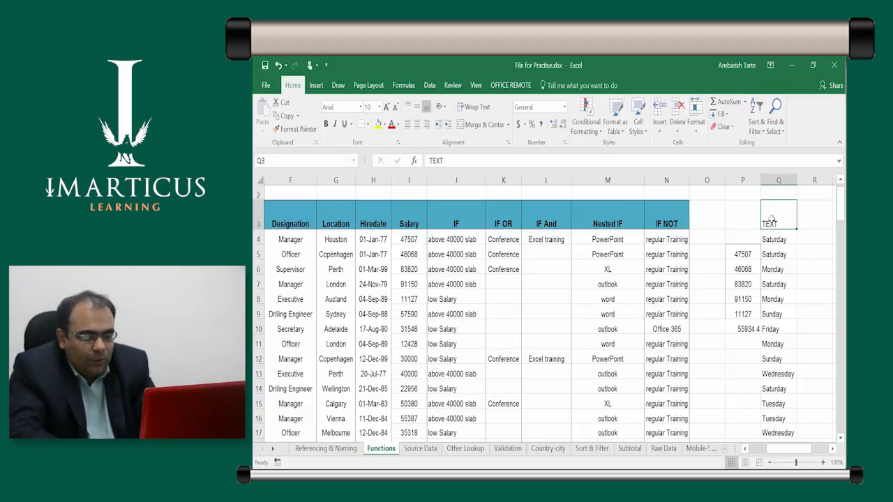
click(448, 224)
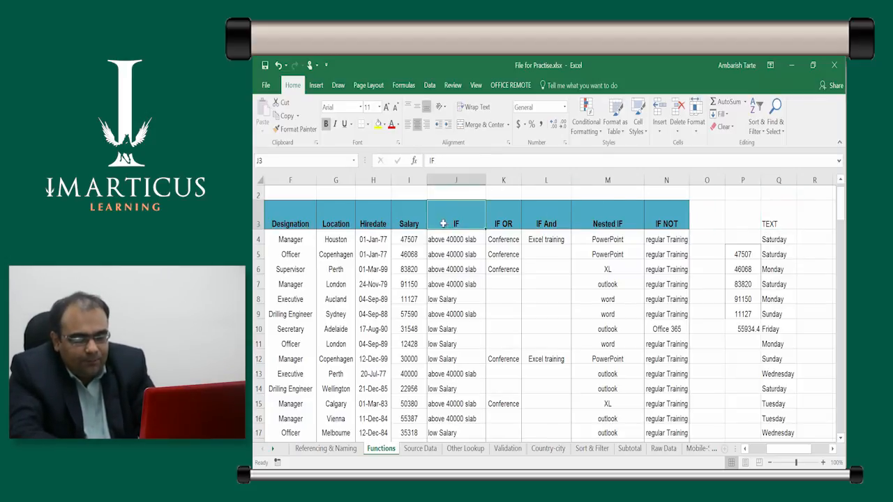
click(293, 130)
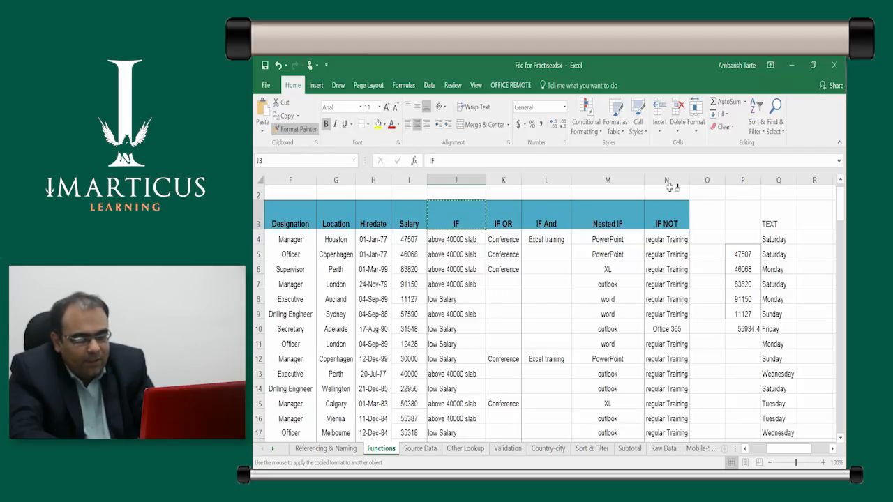
click(772, 223)
key(Right)
key(Down)
key(Down)
key(Left)
key(Up)
key(Up)
key(Right)
key(Right)
key(Right)
key(Right)
key(Left)
key(Left)
key(Left)
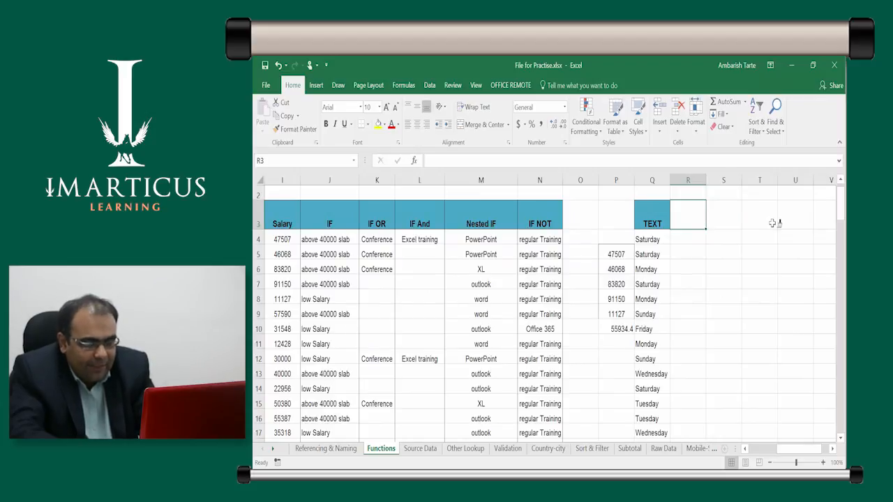
Enter the formula =DAY(H4) in R4 and fill it down through R103
key(Down)
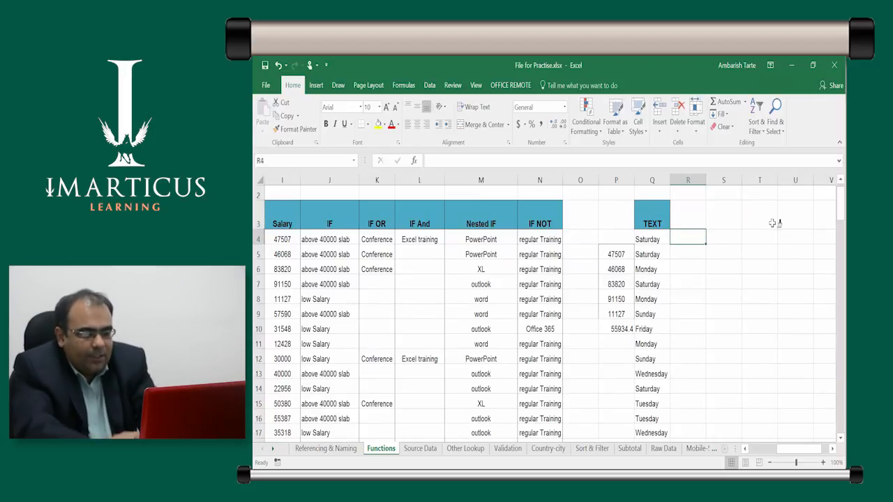
text(=d)
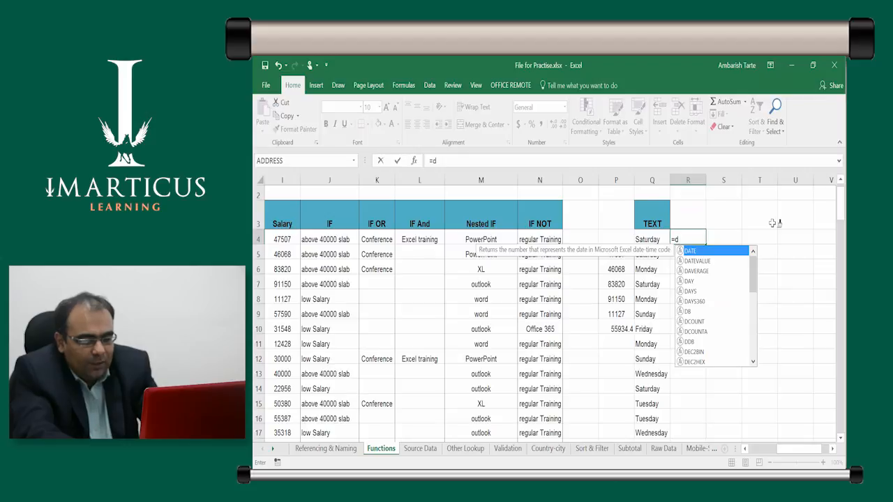
text(ay)
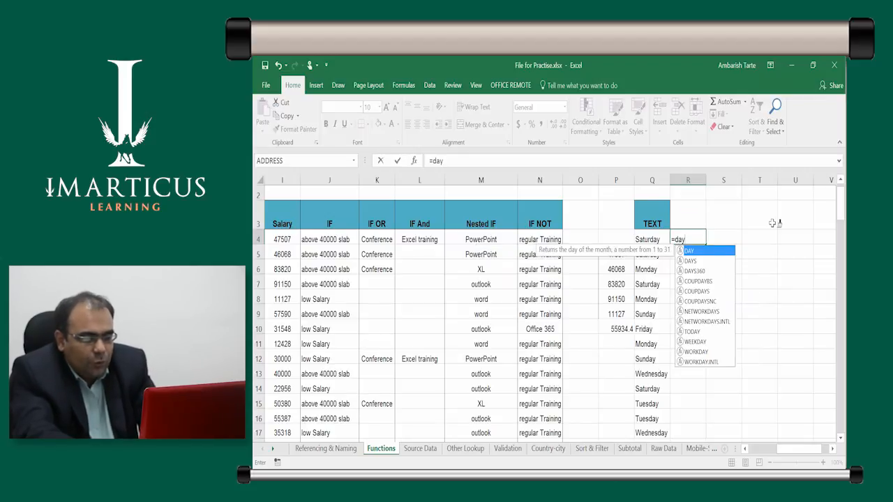
key(Tab)
key(Left)
key(Left)
key(Left)
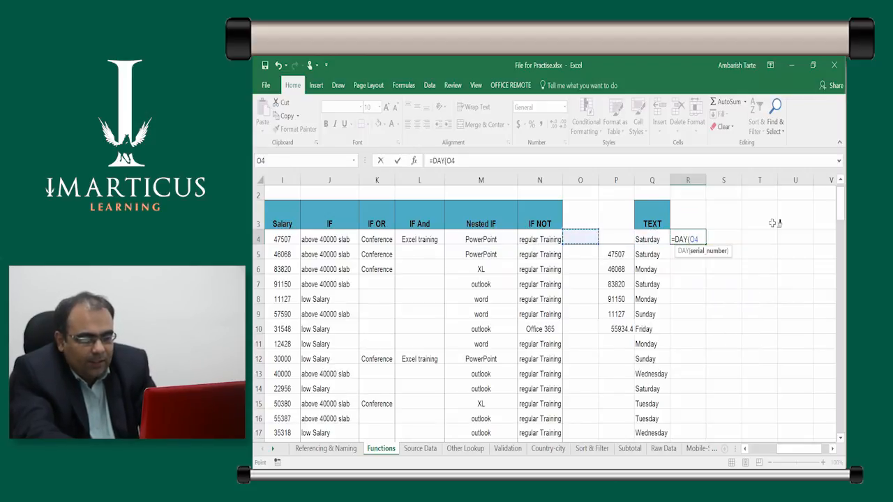
key(Left)
key(Left)
key(Left)
key(Left)
key(Left)
key(Left)
key(Left)
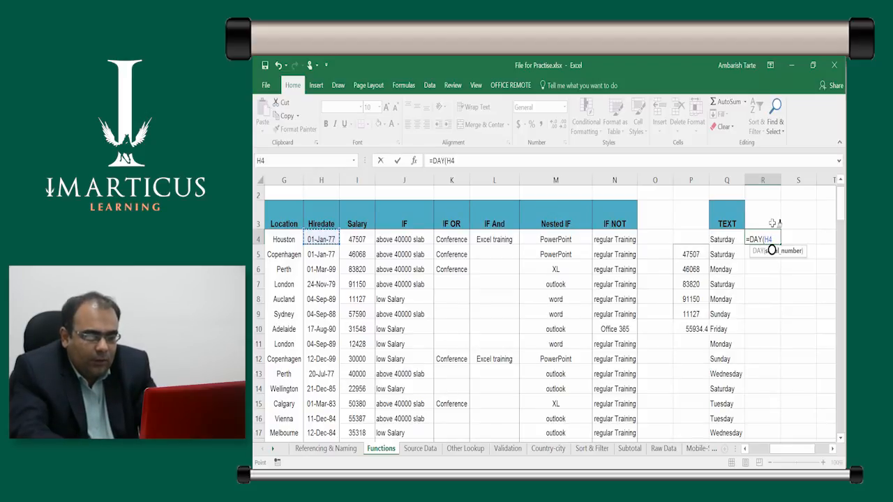
key(ctrl+Return)
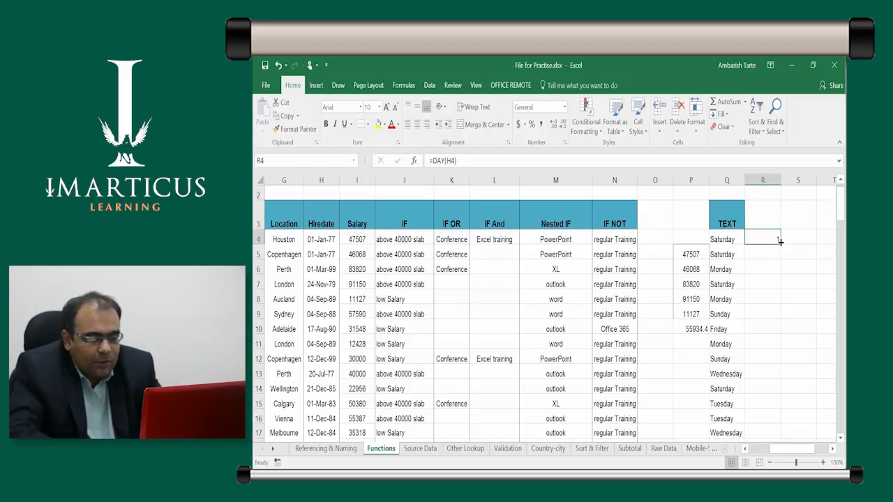
double_click(780, 240)
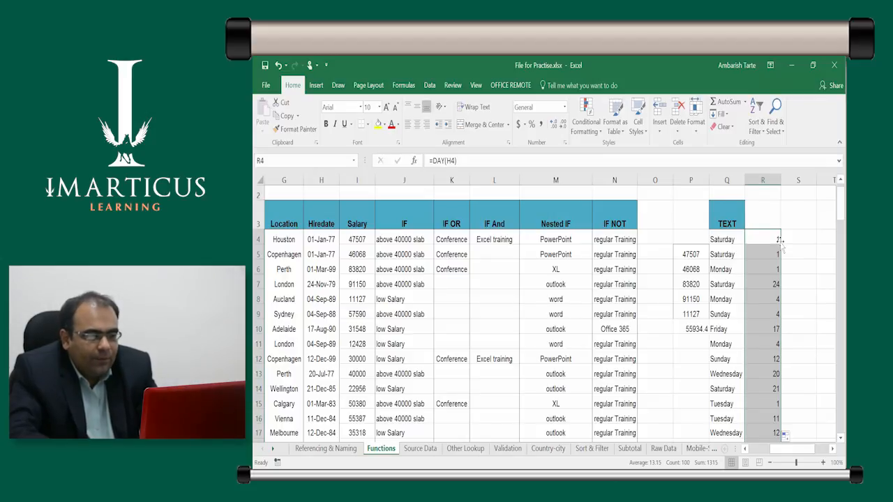
Check the filled DAY formulas in the first rows of column R against the hire dates
click(780, 240)
key(Down)
key(Down)
key(Down)
key(Up)
key(Up)
key(Up)
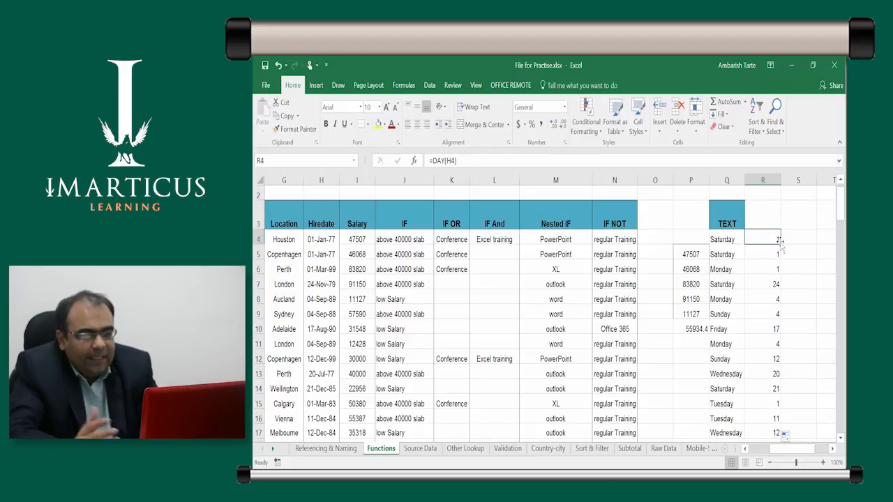
Enter the heading DAY in R3 and the heading MONTH in S3
key(Up)
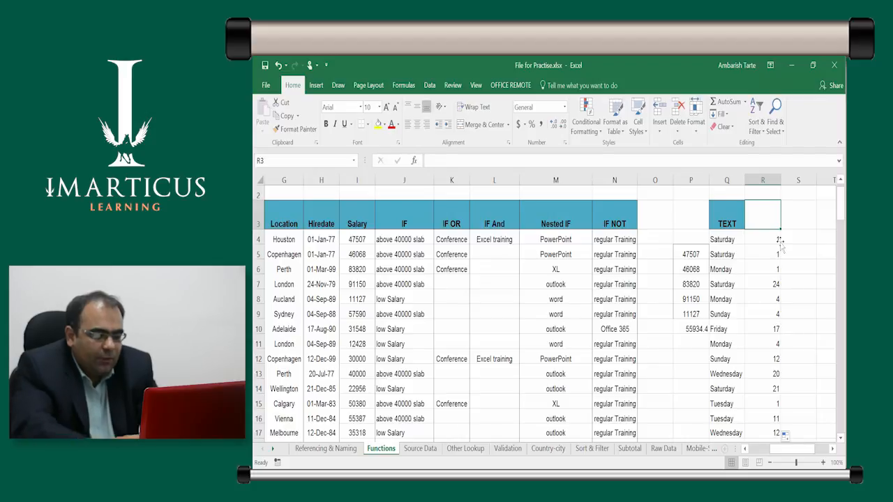
text(DAY)
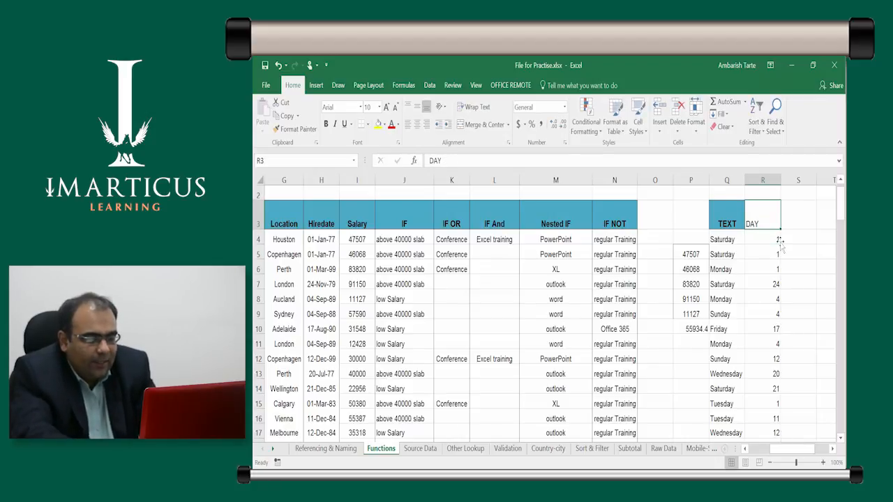
key(Tab)
text(MON)
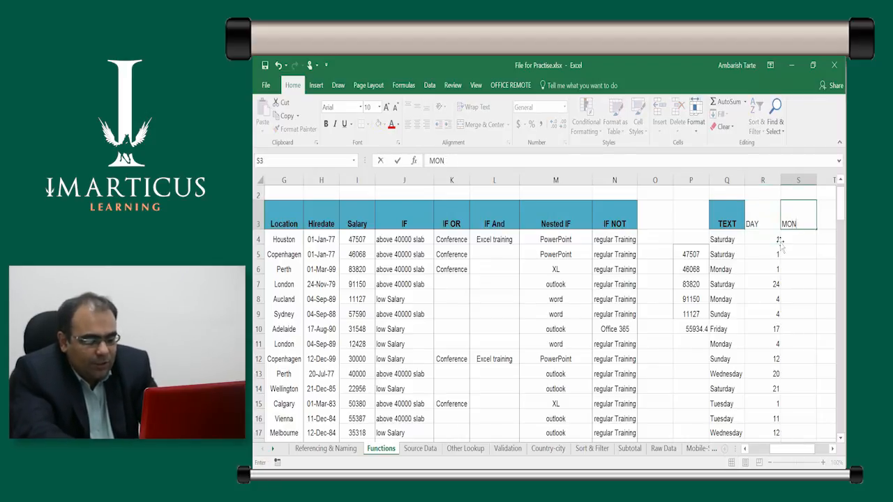
key(Return)
Enter the formula =MONTH(H4) in S4 and fill it down through S103
text(=mon)
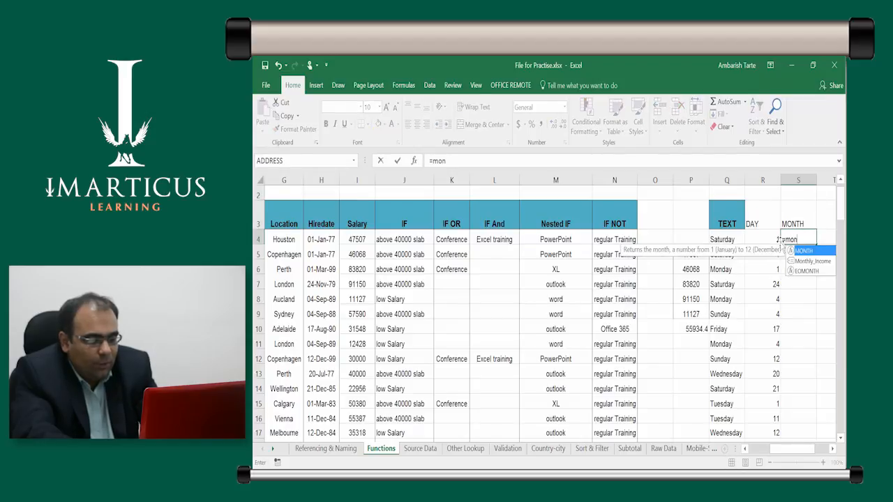
key(Tab)
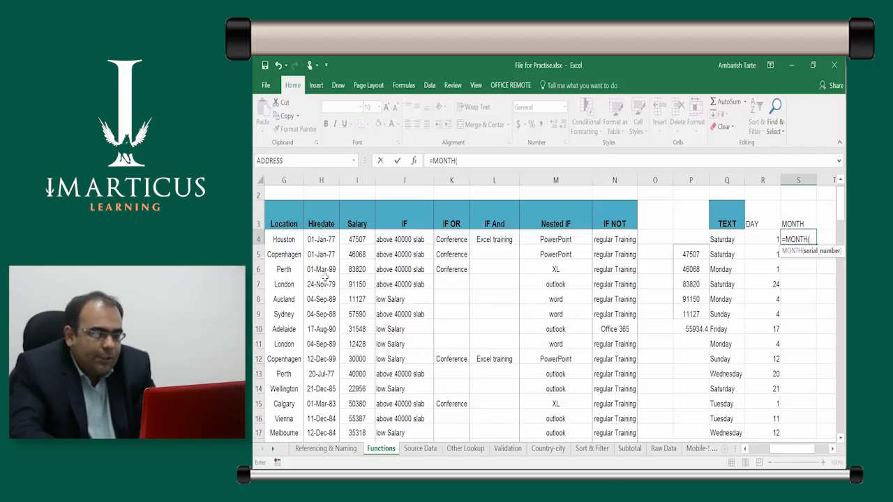
key(Left)
key(Left)
key(Left)
key(Left)
key(Left)
key(Left)
key(Left)
key(Left)
key(Left)
key(Left)
key(Left)
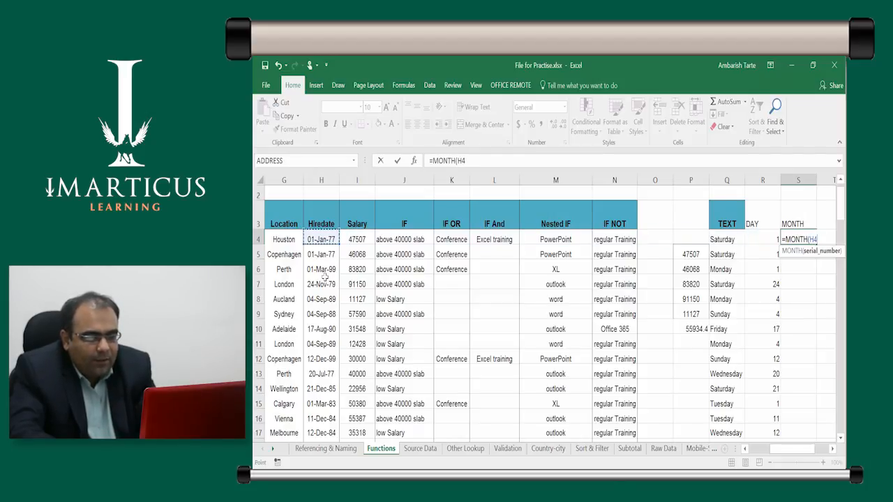
key(Return)
key(Up)
key(Up)
key(Down)
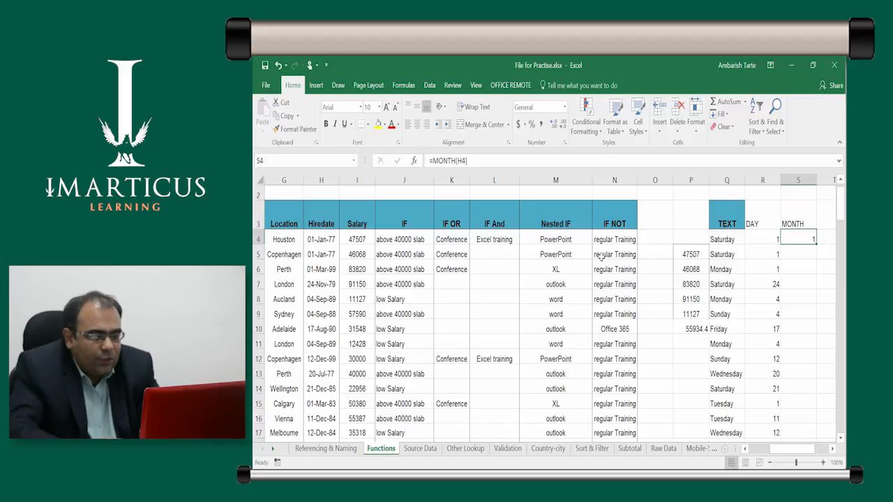
double_click(818, 243)
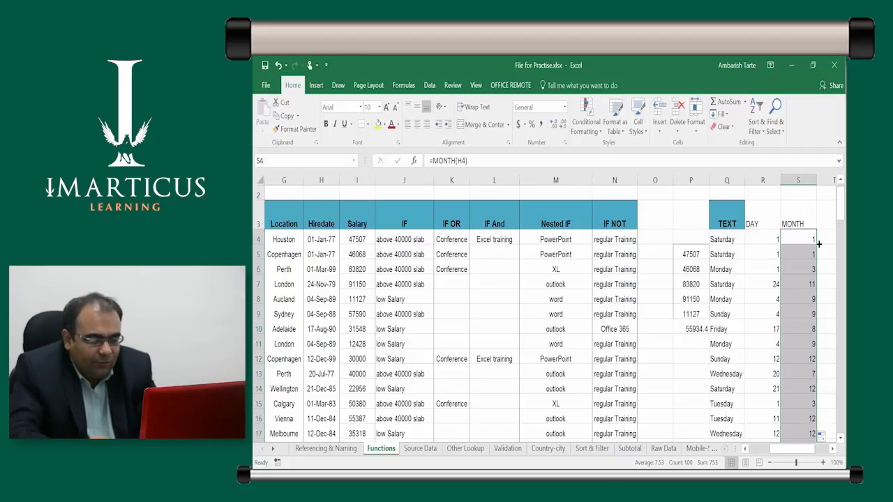
Compare the filled MONTH values in column S with the hire dates, looking along row 6
key(Right)
key(Left)
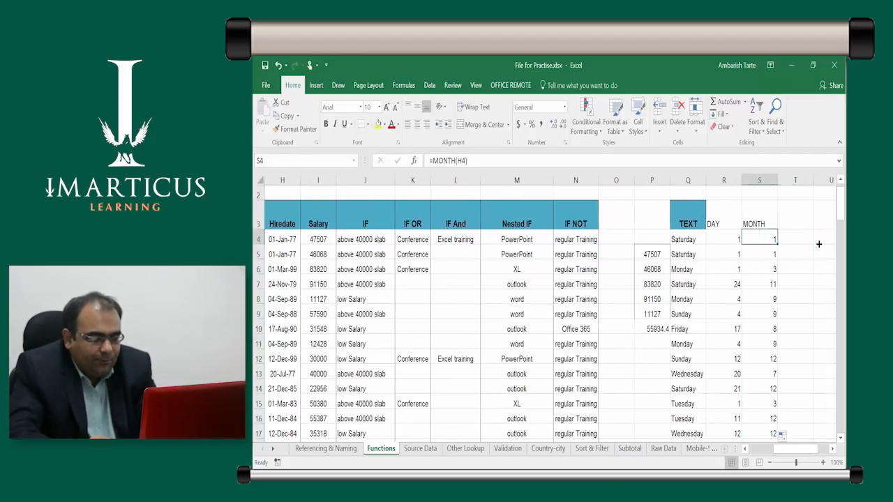
key(Down)
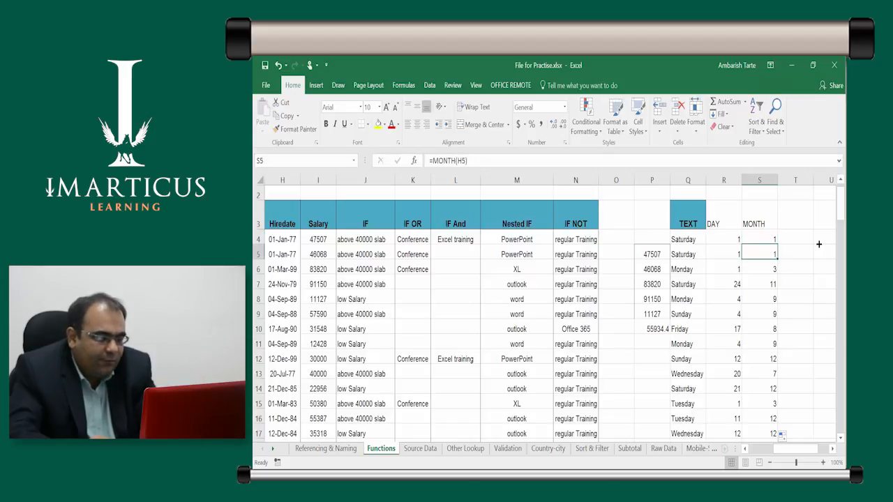
key(Down)
key(Left)
key(Left)
key(Left)
key(Left)
key(Left)
key(Left)
key(Left)
key(Left)
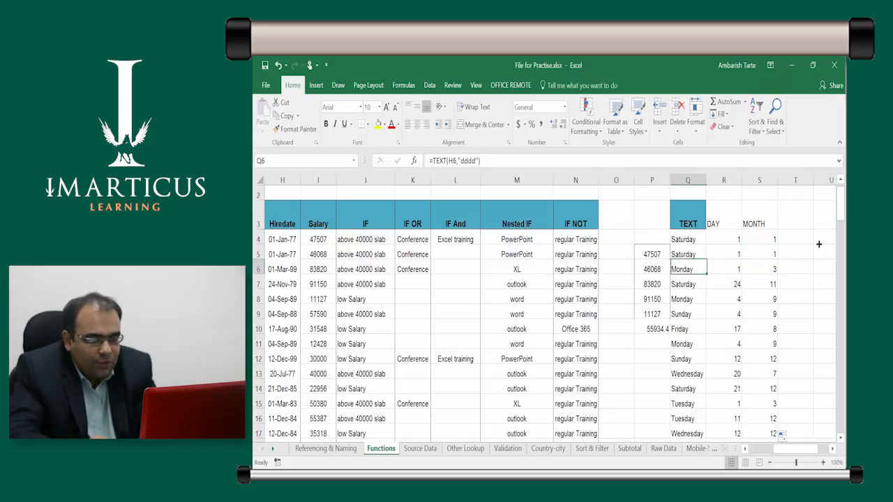
key(Left)
key(Left)
key(Left)
key(Right)
key(Right)
key(Right)
key(Right)
key(Right)
key(Right)
key(Right)
key(Right)
key(Right)
key(Right)
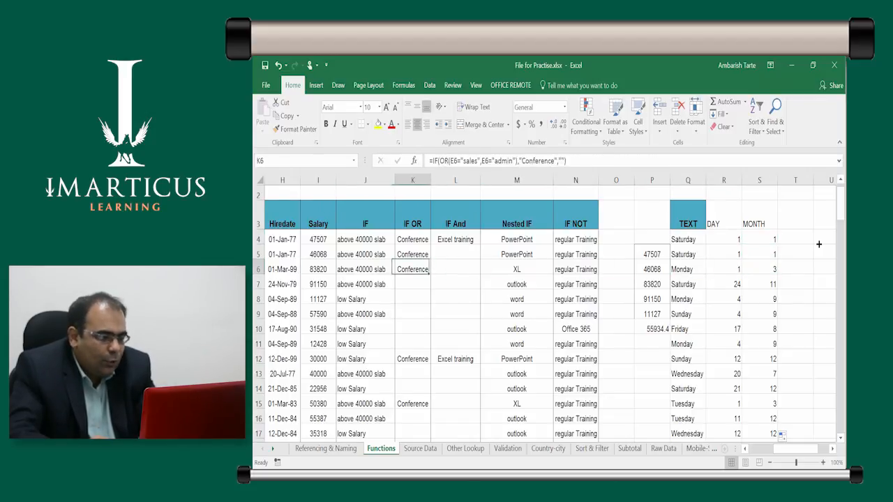
key(Right)
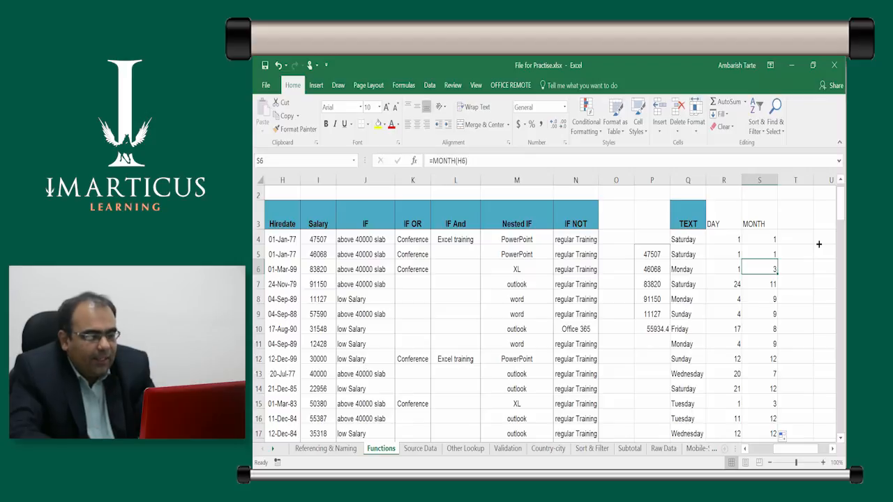
key(Up)
key(Up)
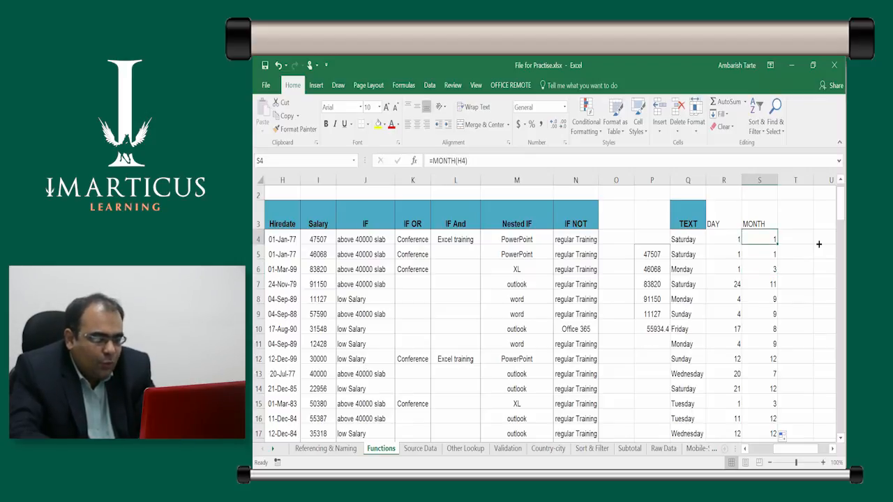
Inspect the TEXT formula in Q4 and its "dddd" format without changing it
key(Left)
key(Left)
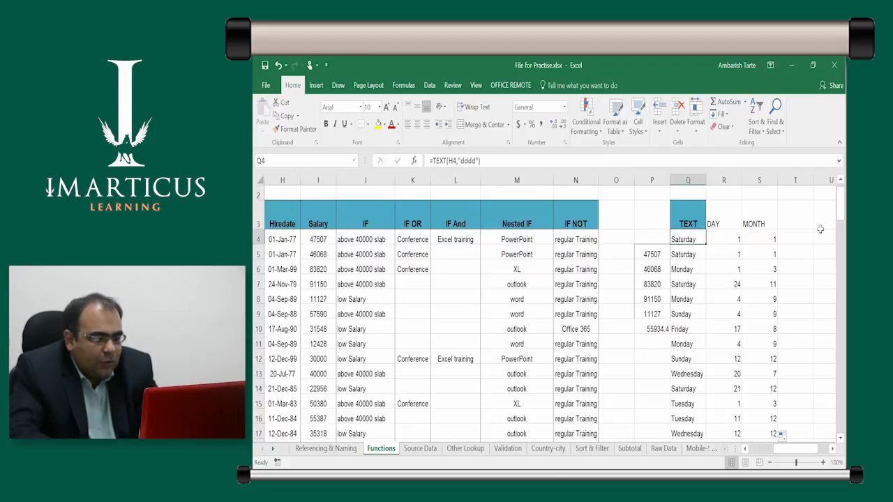
double_click(700, 236)
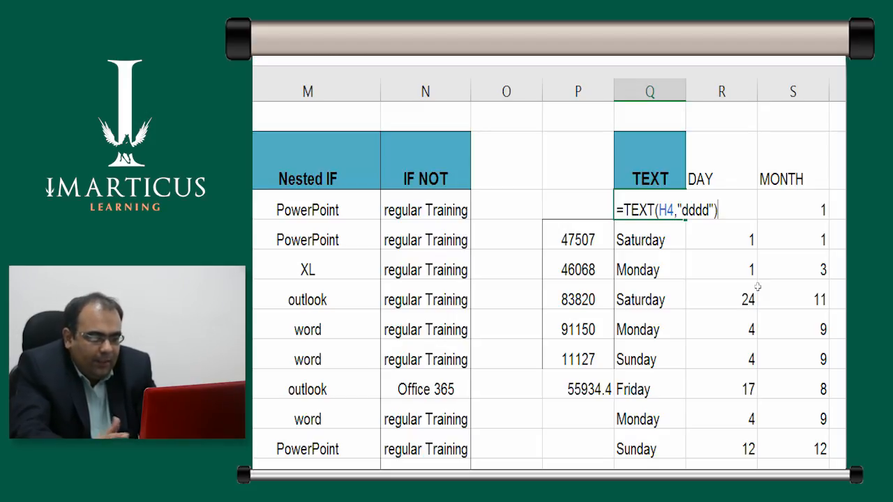
key(ctrl+Return)
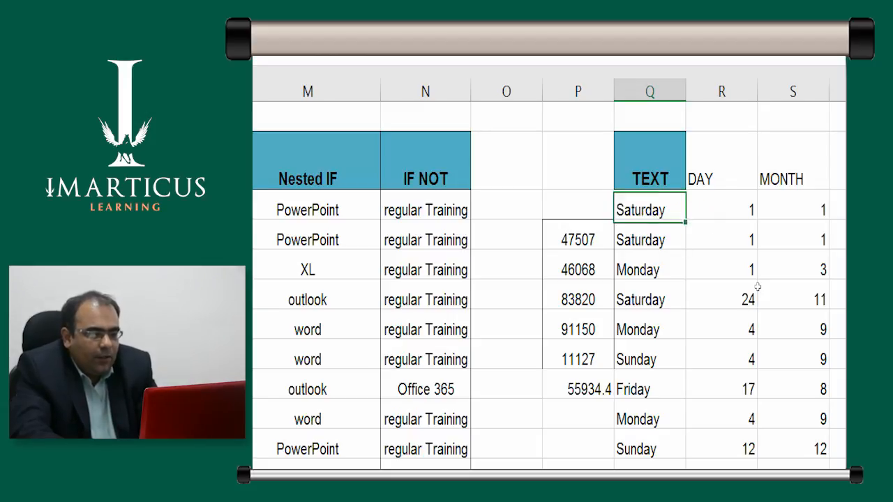
Enter the heading YEAR in T3, beside the MONTH heading
key(Up)
key(Up)
key(Right)
key(Right)
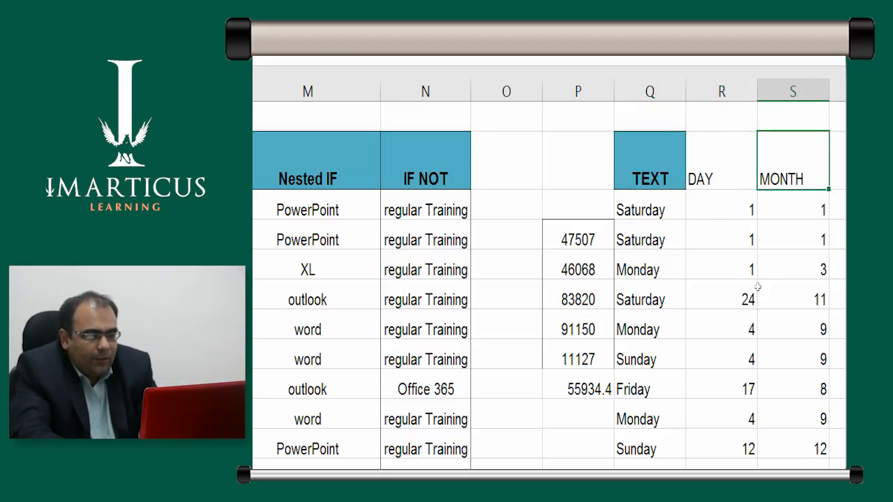
key(Right)
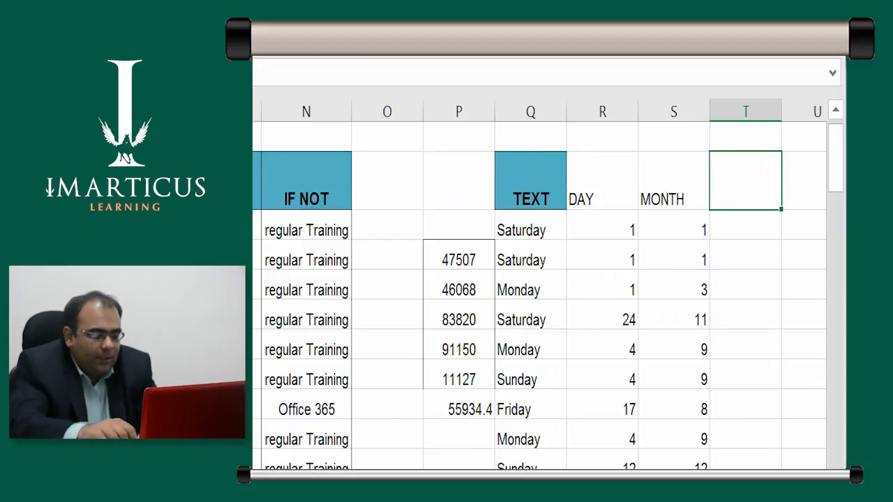
text(YEAR)
key(Return)
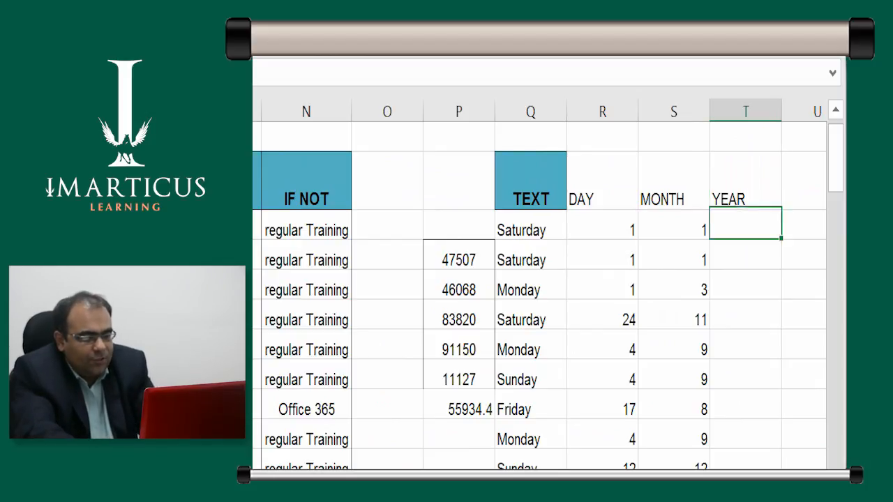
Enter the formula =YEAR(H4) in T4 and fill it down through T103
text(=yea)
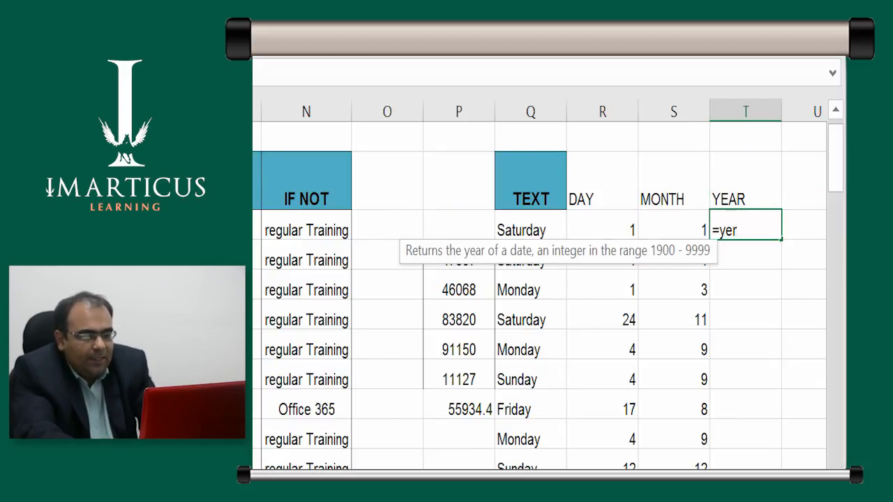
key(BackSpace)
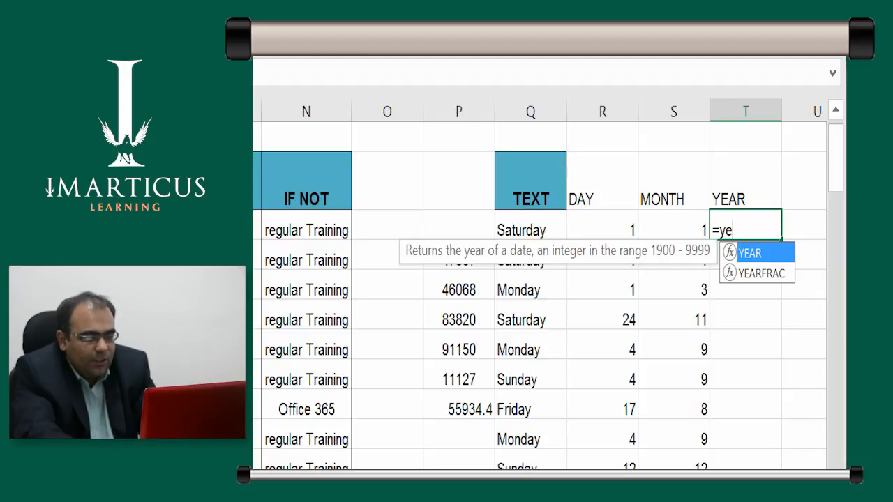
key(Tab)
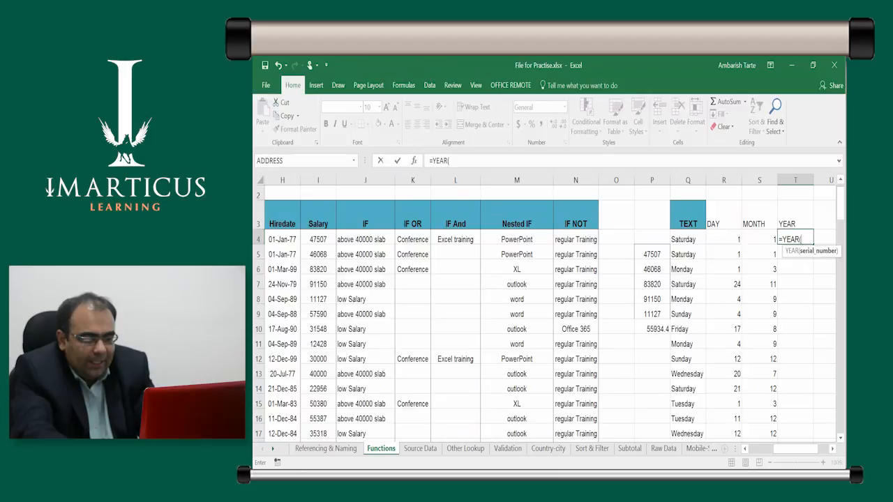
key(Left)
key(Left)
key(Left)
key(Left)
key(Left)
key(Left)
key(Left)
key(Left)
key(Left)
key(Left)
key(Left)
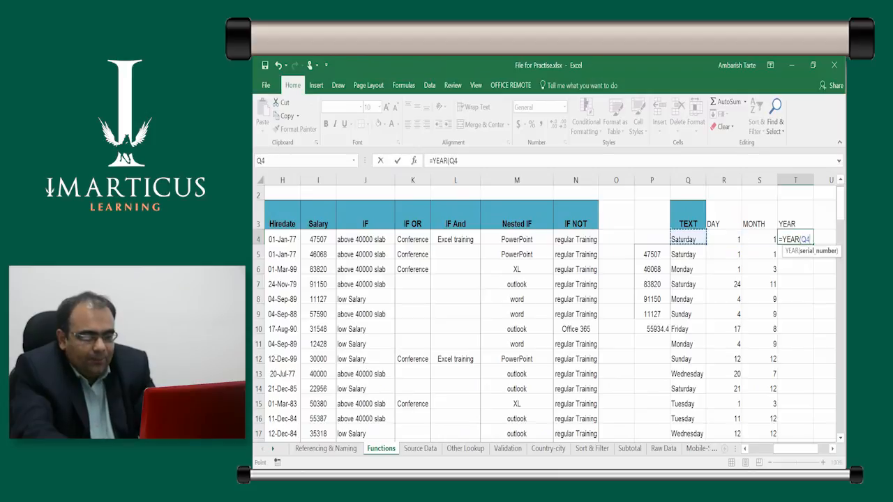
key(Left)
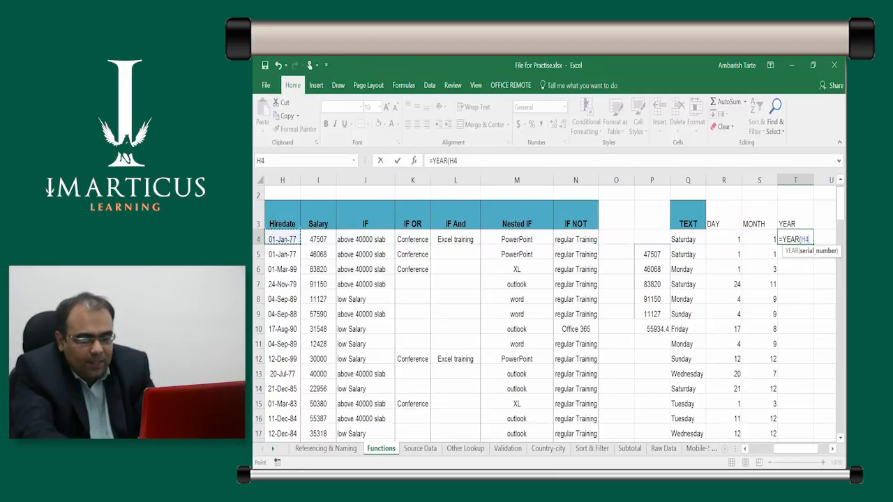
key(ctrl+Return)
key(Right)
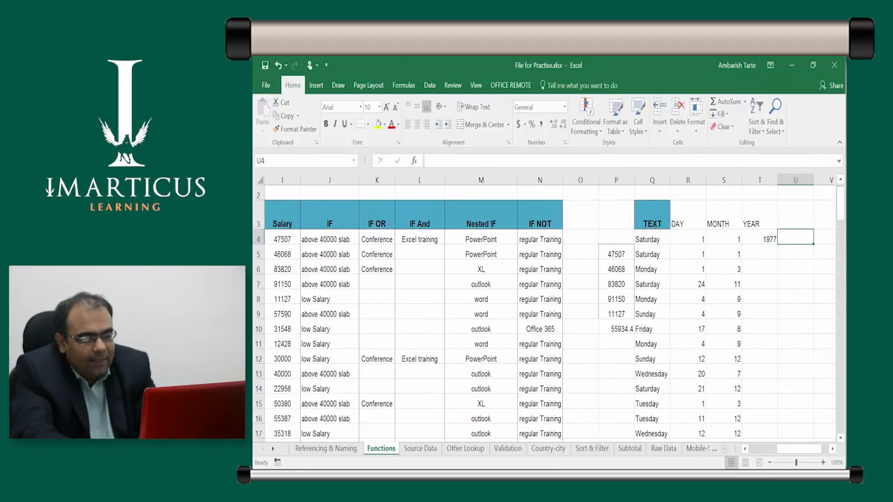
key(Left)
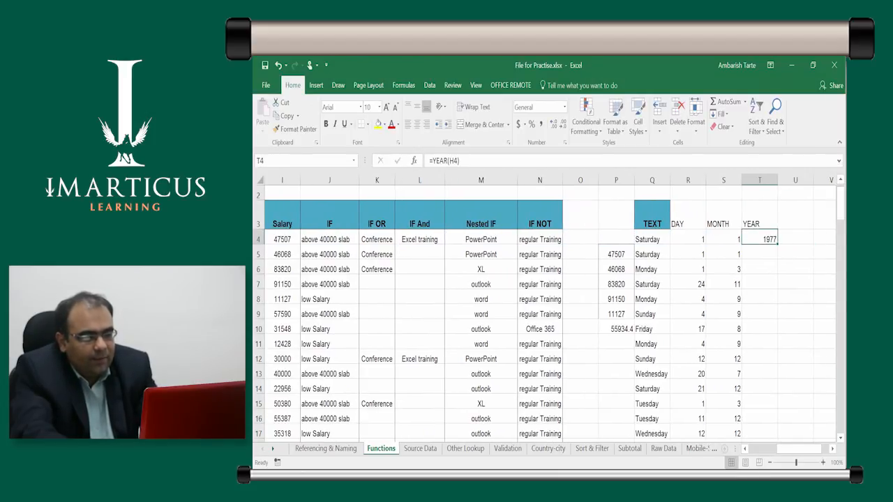
double_click(779, 242)
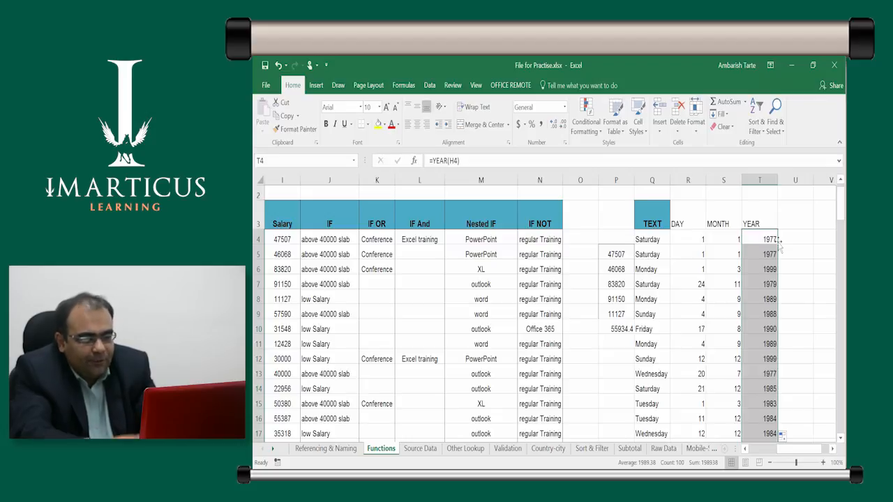
click(779, 242)
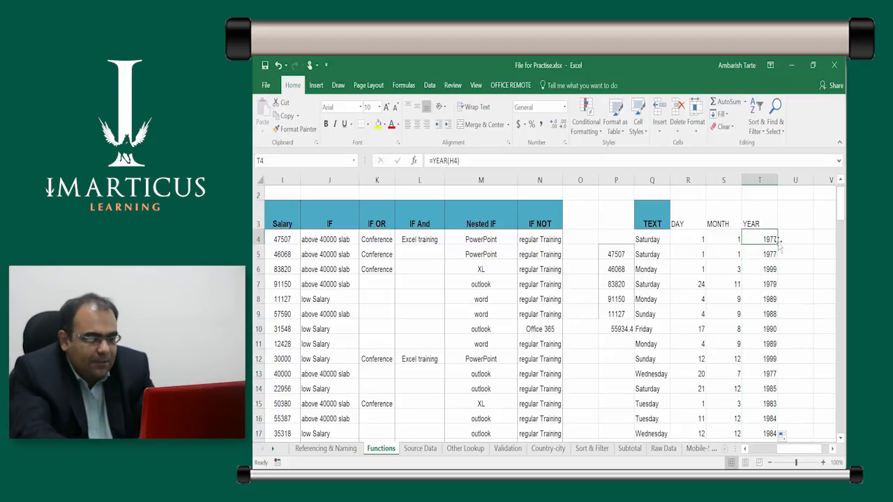
Review the DAY, MONTH and YEAR headings together with the first row of results beneath them
key(Up)
key(Left)
key(Right)
key(Right)
key(Down)
key(Left)
key(Up)
key(Left)
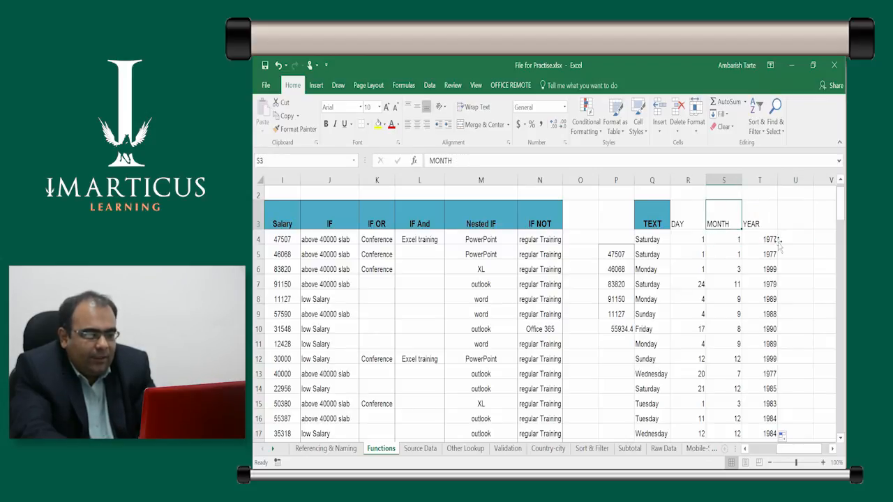
key(Right)
key(Left)
key(Left)
key(Left)
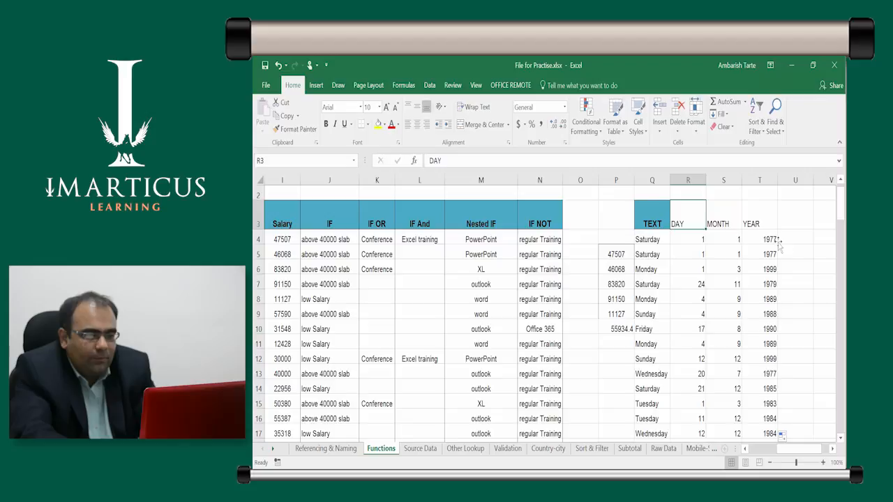
Copy the formatting of the TEXT heading in Q3 onto the DAY, MONTH and YEAR headings in R3:T3
click(658, 213)
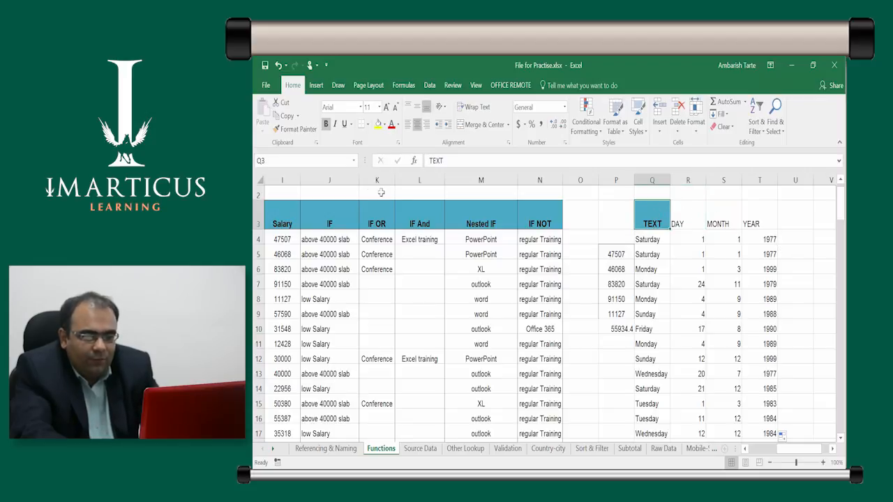
click(299, 130)
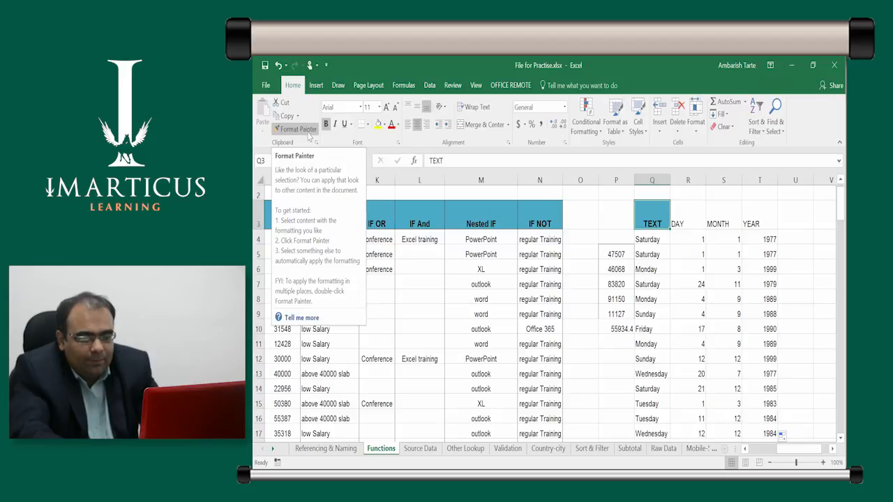
click(299, 129)
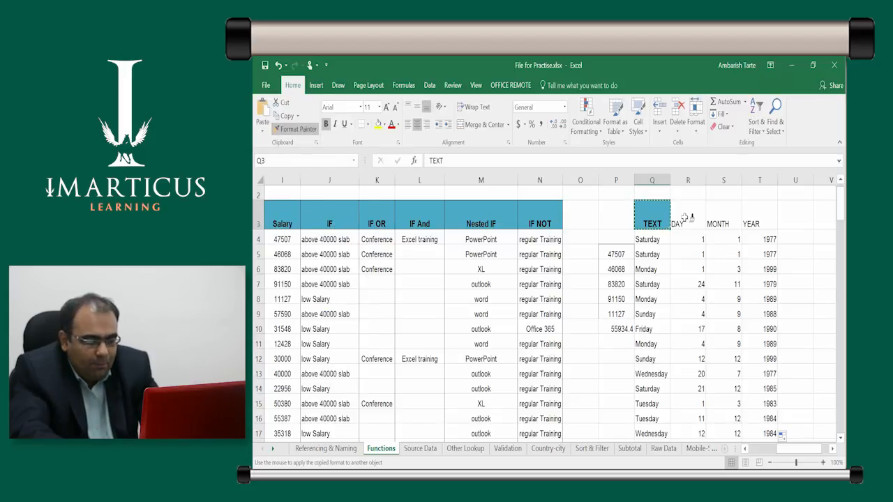
drag(690, 219, 758, 215)
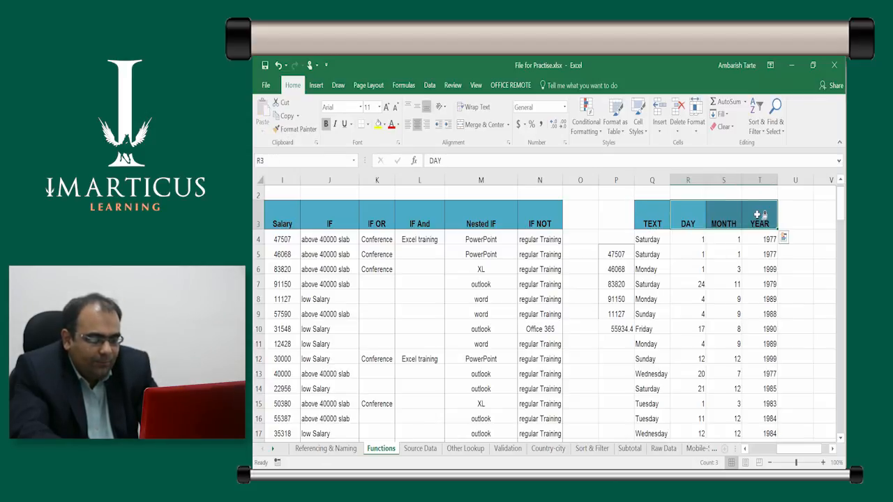
click(721, 238)
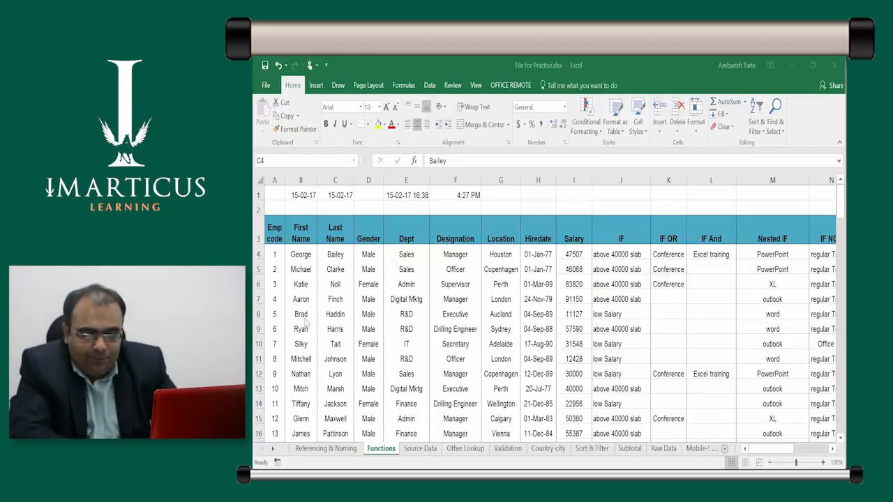
Look through the First Name column and along the table's headings in row 3 to the empty column after YEAR
click(302, 286)
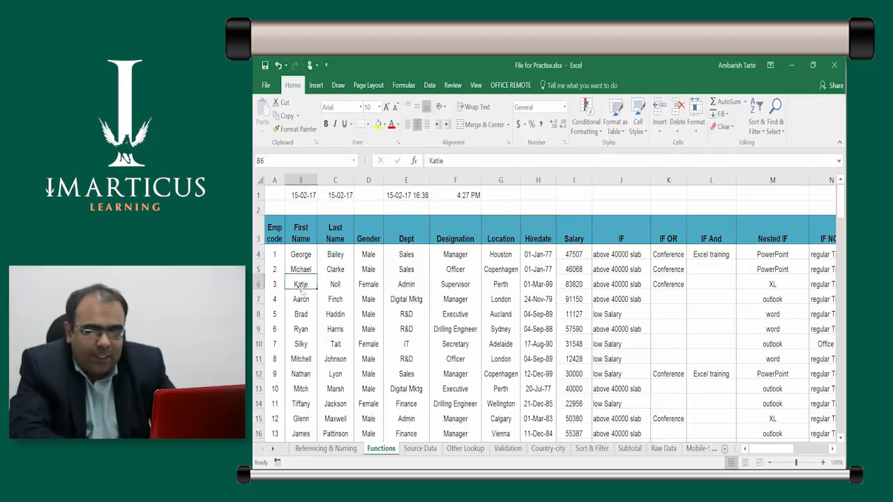
key(ctrl+Down)
key(ctrl+Up)
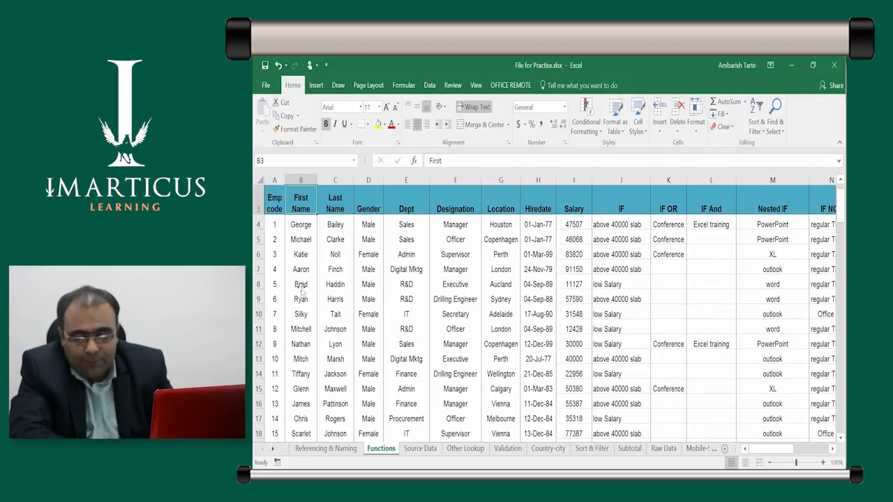
scroll(301, 293, up, 1)
key(ctrl+shift+Down)
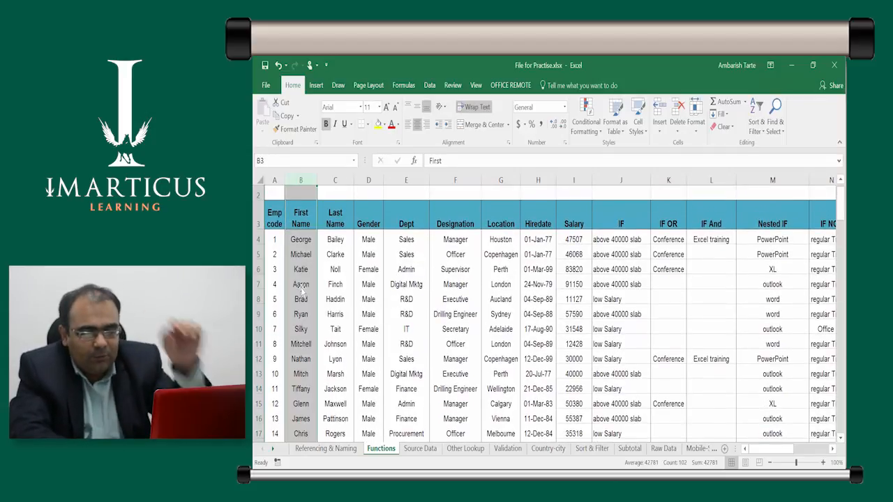
key(Right)
key(Right)
key(Right)
key(Right)
key(Right)
key(Right)
key(Right)
key(Right)
key(Right)
key(Right)
key(Right)
key(Right)
key(Right)
key(Right)
key(Right)
key(Right)
key(Right)
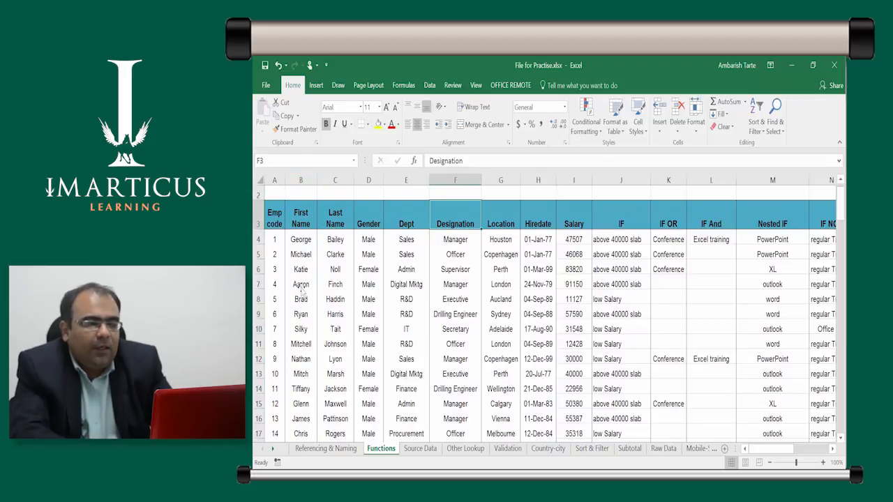
key(Right)
key(Right)
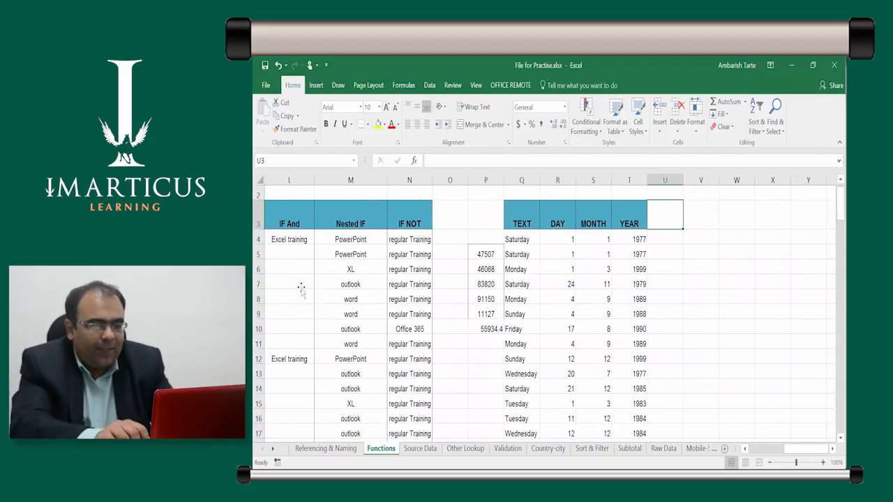
Enter the formula =LEFT(B4) in U4 to extract from the first name without giving a character count
key(Down)
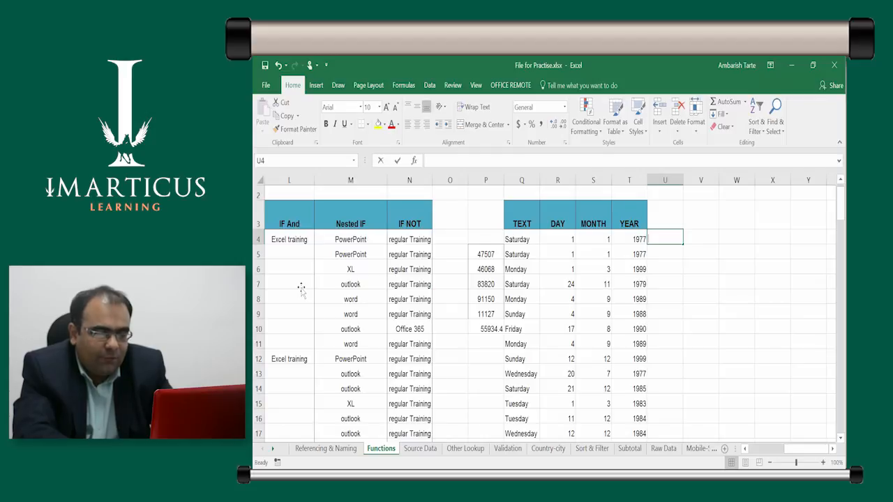
text(=LEFT)
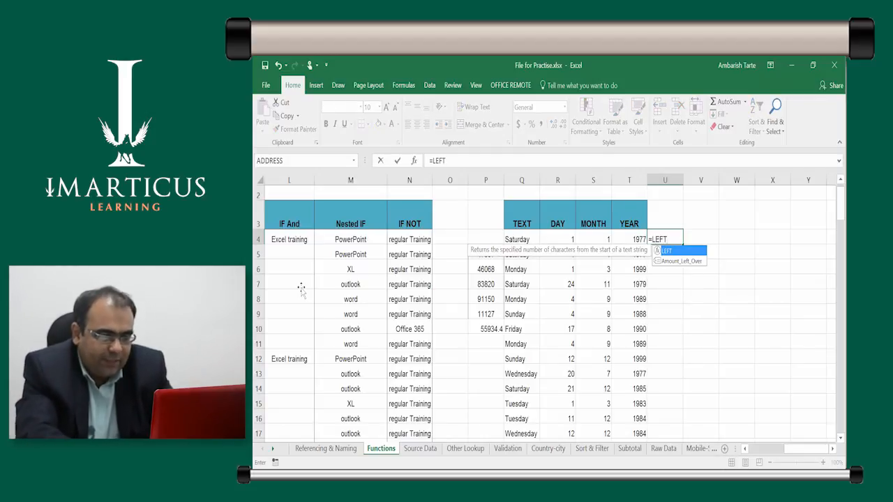
text(()
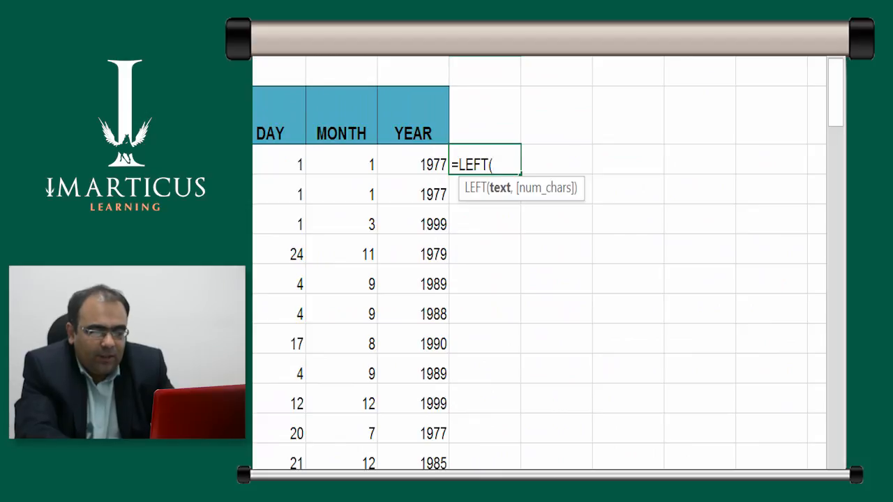
key(Left)
key(Left)
key(Left)
key(Left)
key(Left)
key(Left)
key(Left)
key(Left)
key(Left)
key(Left)
key(Left)
key(Left)
key(Left)
key(Left)
key(Left)
key(Left)
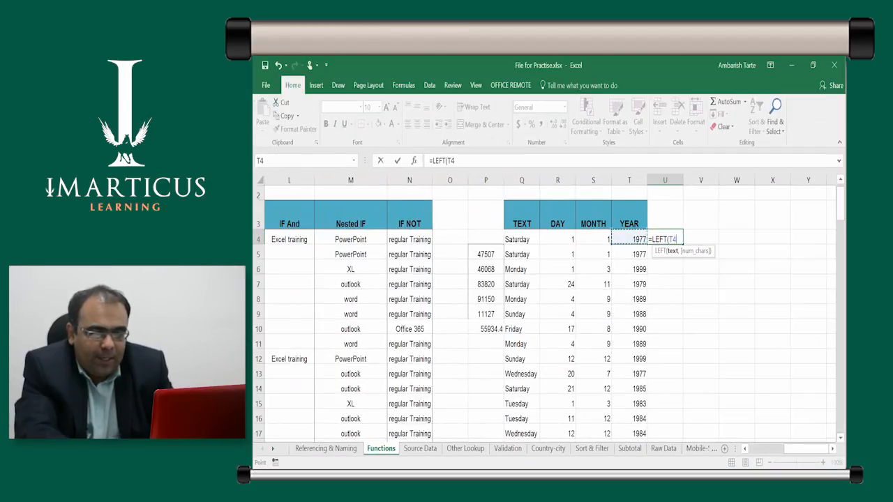
key(Left)
key(Left)
key(Left)
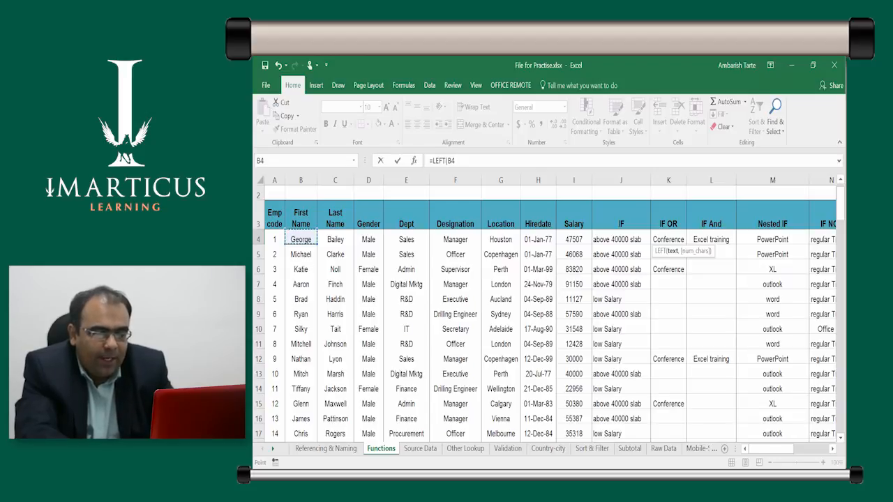
text(,)
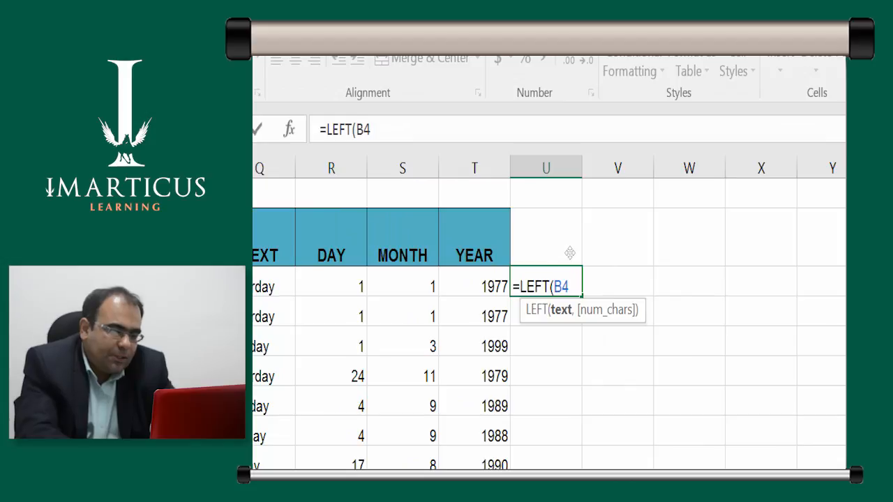
text(,)
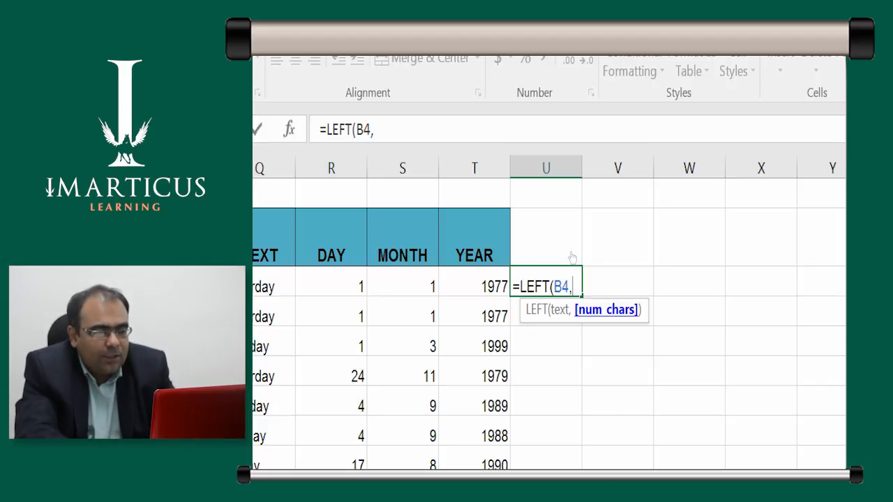
key(BackSpace)
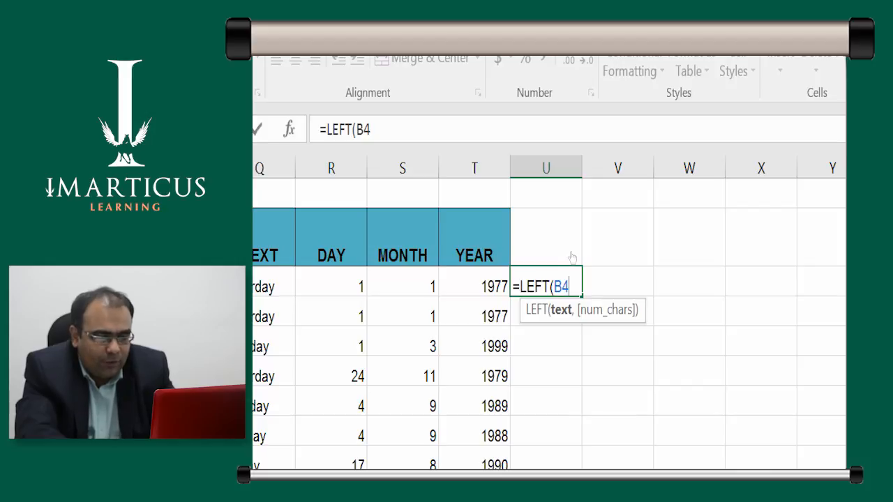
key(ctrl+Return)
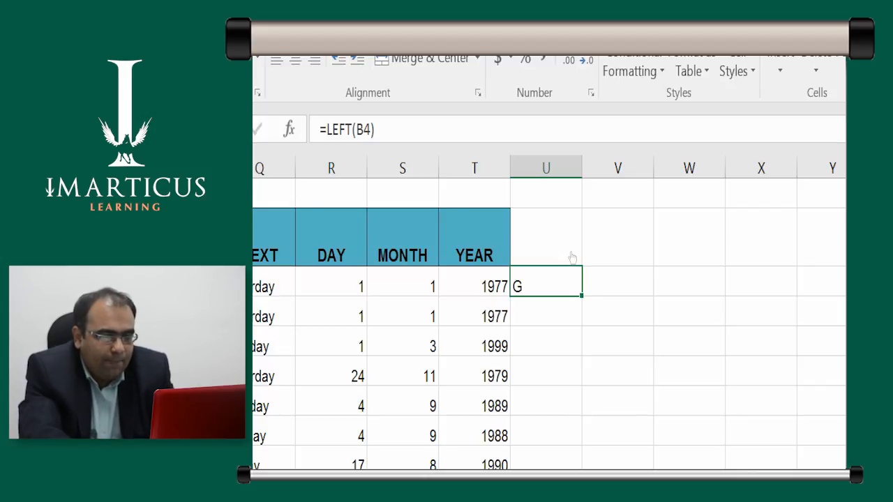
Compare the LEFT result in U4 with the first name in B4, looking along row 4
key(Left)
key(Left)
key(Left)
key(Left)
key(Left)
key(Left)
key(Left)
key(Left)
key(Left)
key(Left)
key(Left)
key(Left)
key(Left)
key(Left)
key(Left)
key(Left)
key(Left)
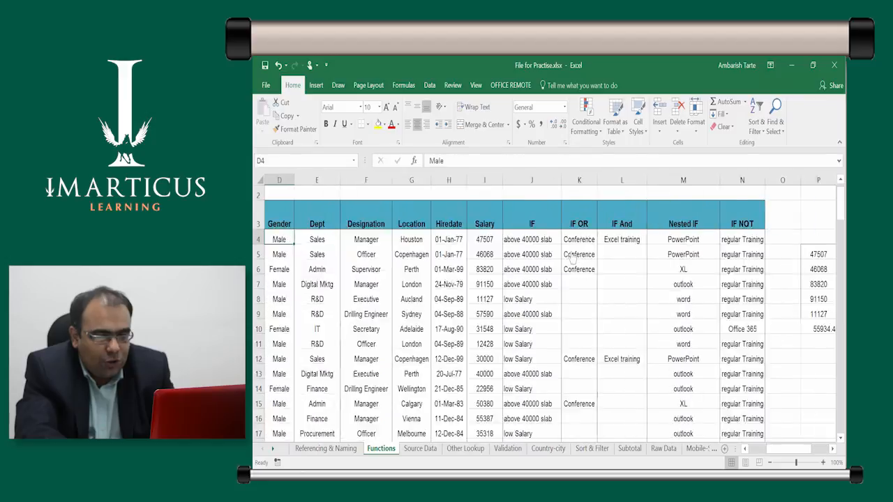
key(Left)
key(Left)
key(Right)
key(ctrl+Right)
key(ctrl+Right)
key(ctrl+Right)
key(ctrl+Right)
key(ctrl+Right)
key(ctrl+Right)
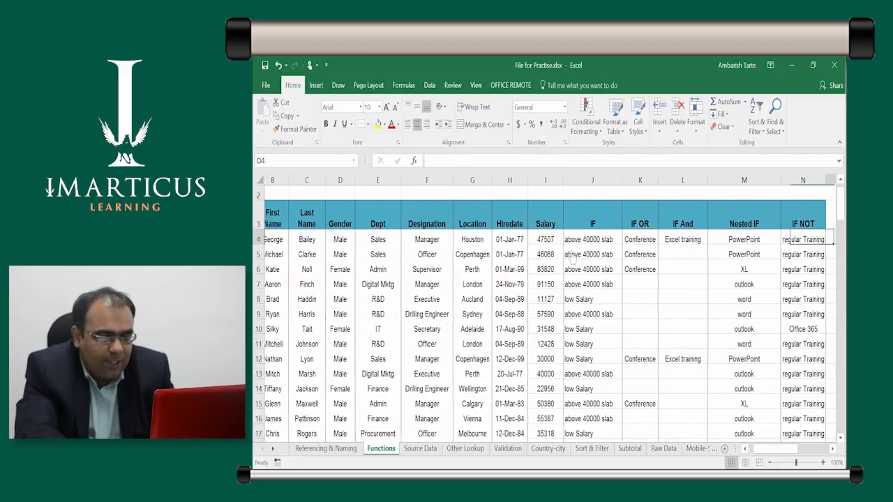
key(ctrl+Left)
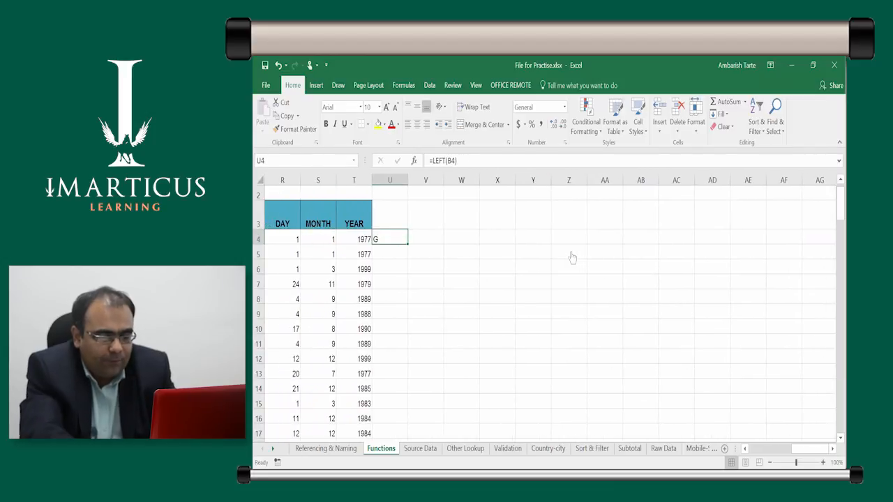
Change the formula in U4 to =LEFT(B4,3) to take three characters, and fill it down column U
key(F2)
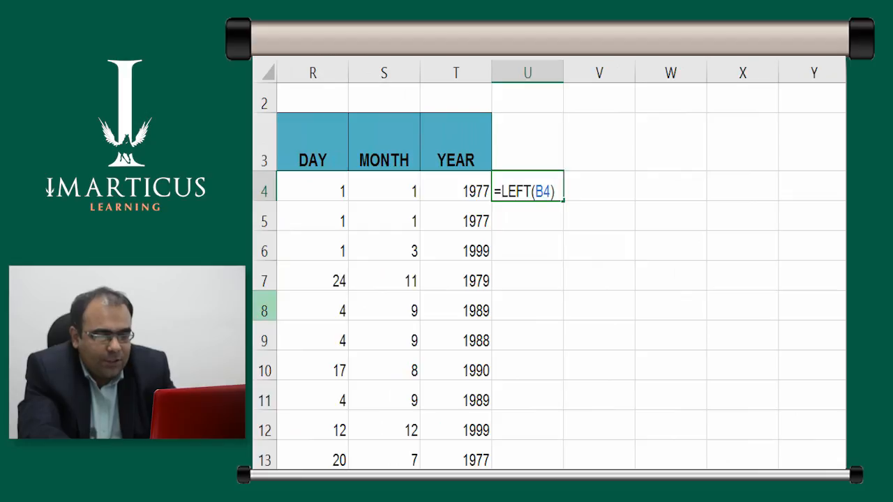
key(BackSpace)
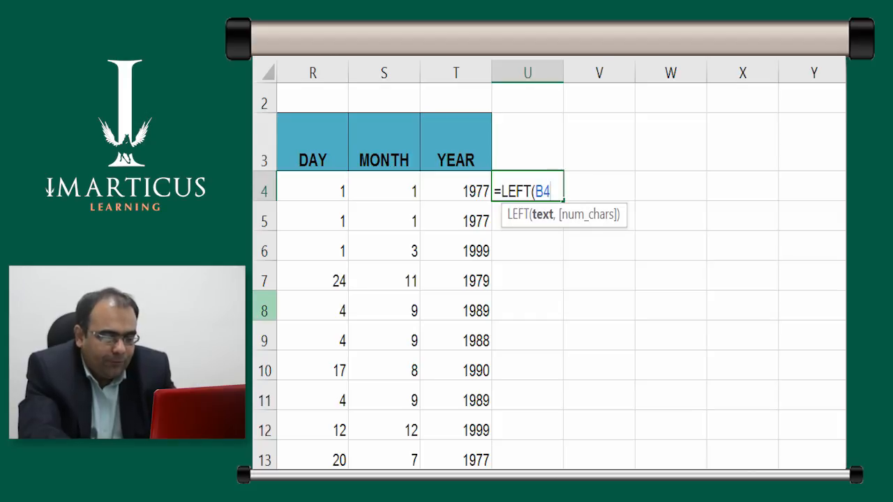
text(,)
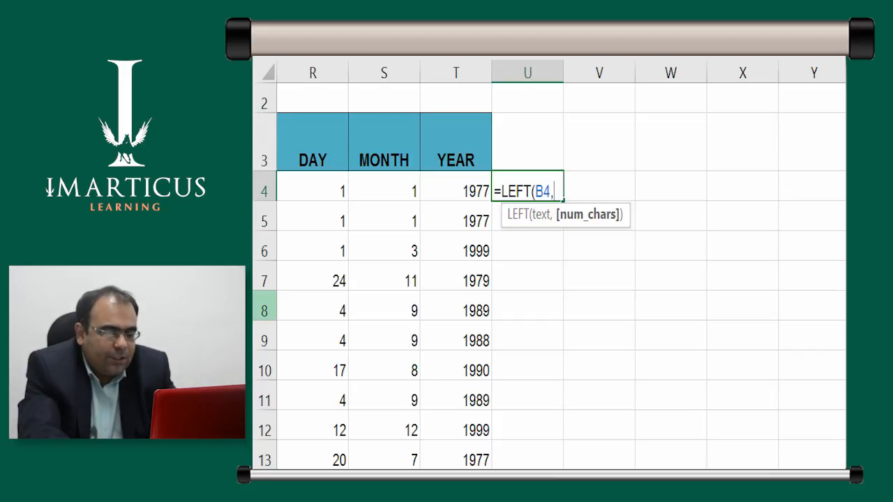
text(3)
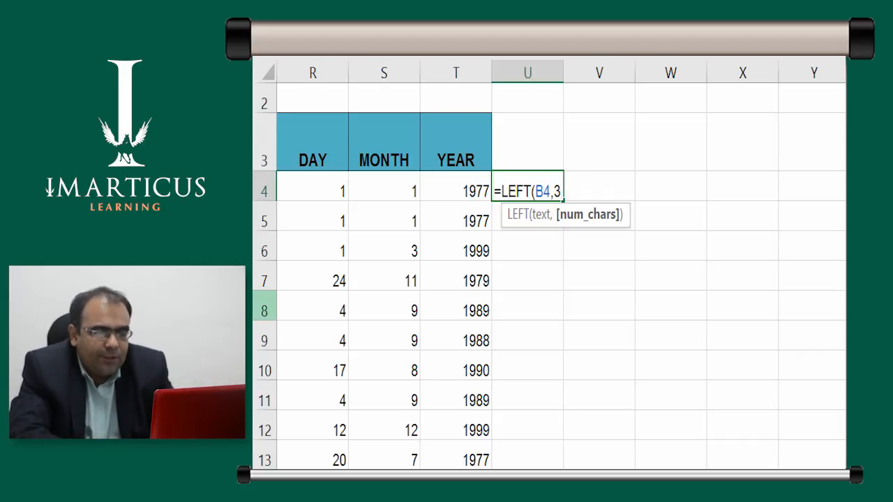
key(ctrl+Return)
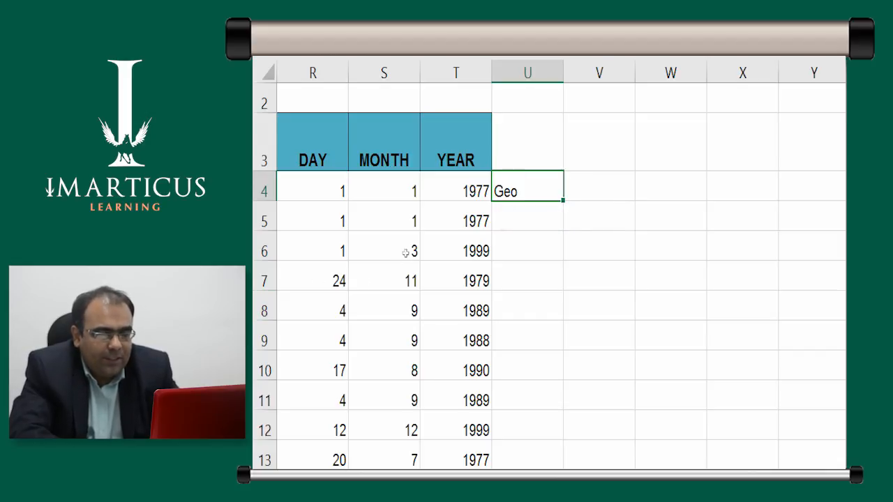
double_click(563, 201)
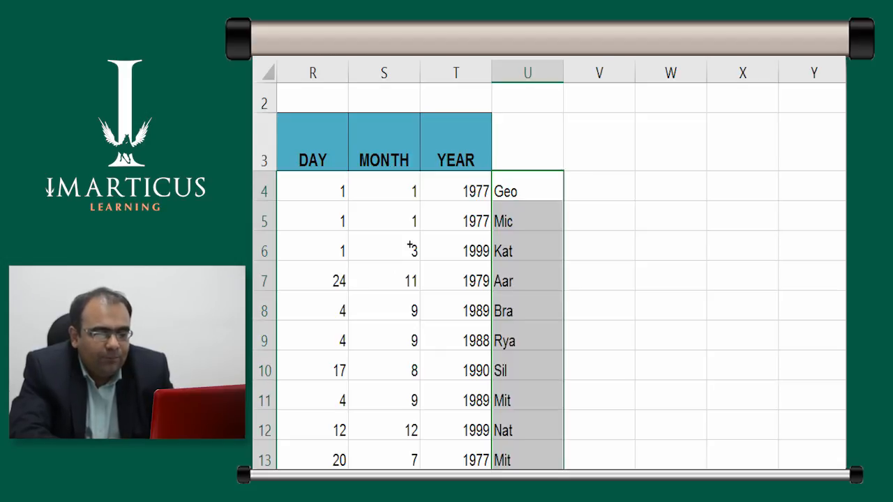
Enter the headings Left in U3 and Right in V3
key(Up)
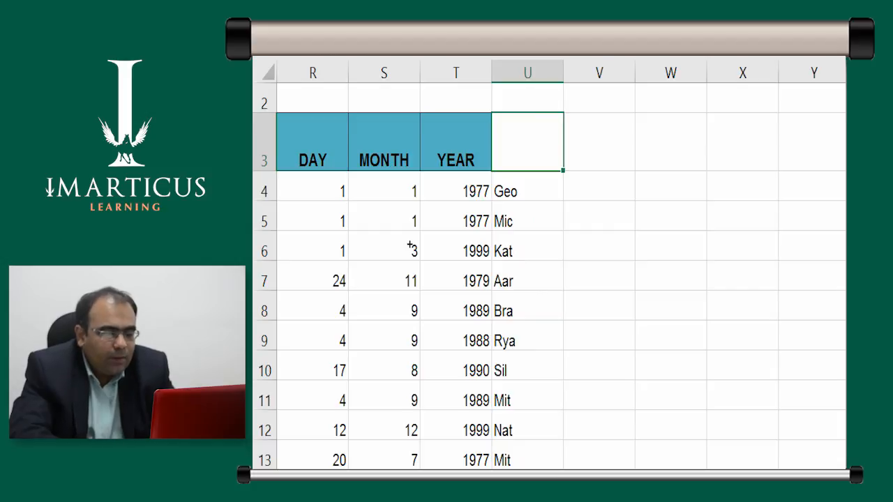
text(leg)
key(BackSpace)
key(BackSpace)
key(BackSpace)
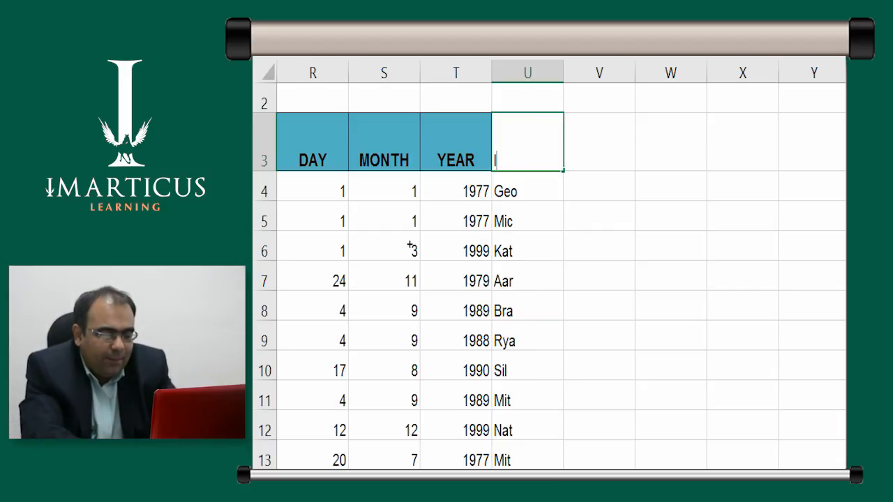
text(lEFT)
key(Tab)
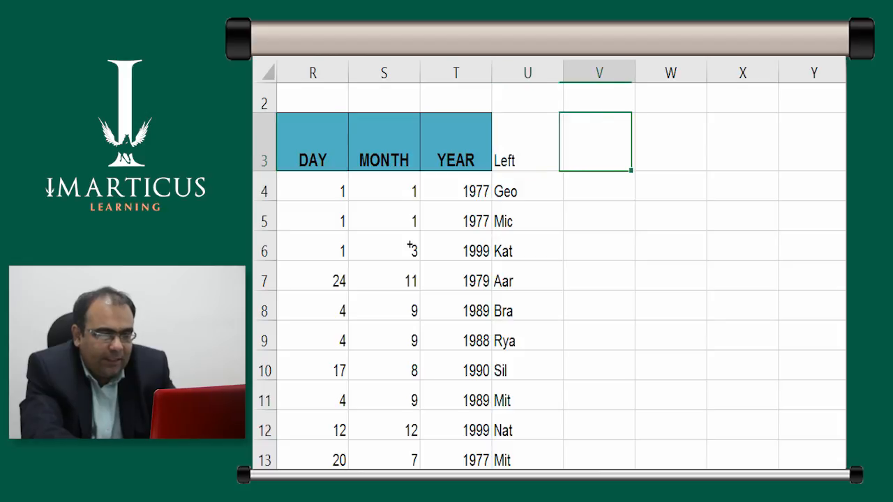
text(Right)
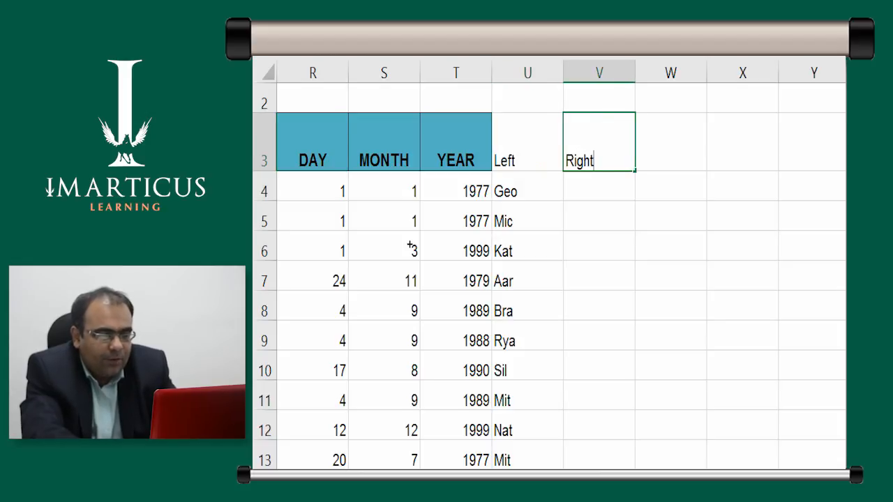
key(Return)
Enter =RIGHT(B4,2) in V4 to take the last two characters of the first name, and fill it down column V
key(Right)
text(=rig)
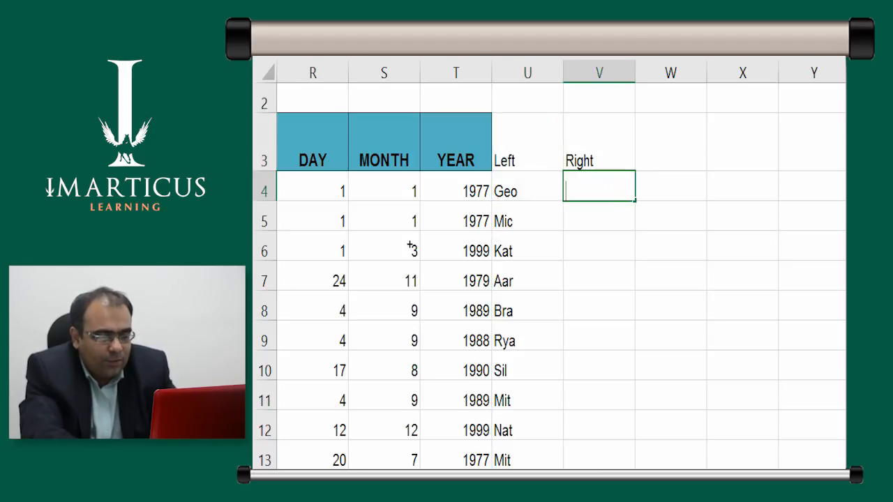
key(Tab)
key(Left)
key(Left)
key(Left)
key(Left)
key(Left)
key(Left)
key(Left)
key(Left)
key(Left)
key(Left)
key(Left)
key(Left)
key(Left)
key(Left)
key(Left)
key(Left)
key(Left)
key(Left)
key(Left)
key(Left)
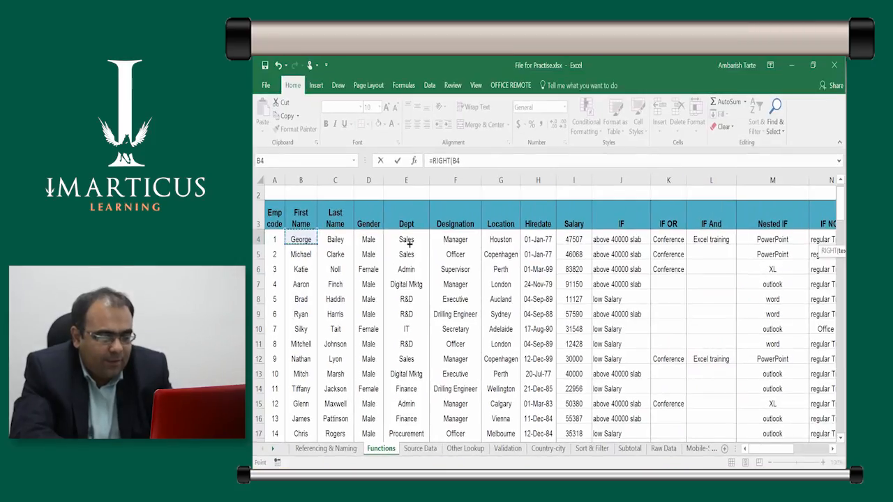
text(,)
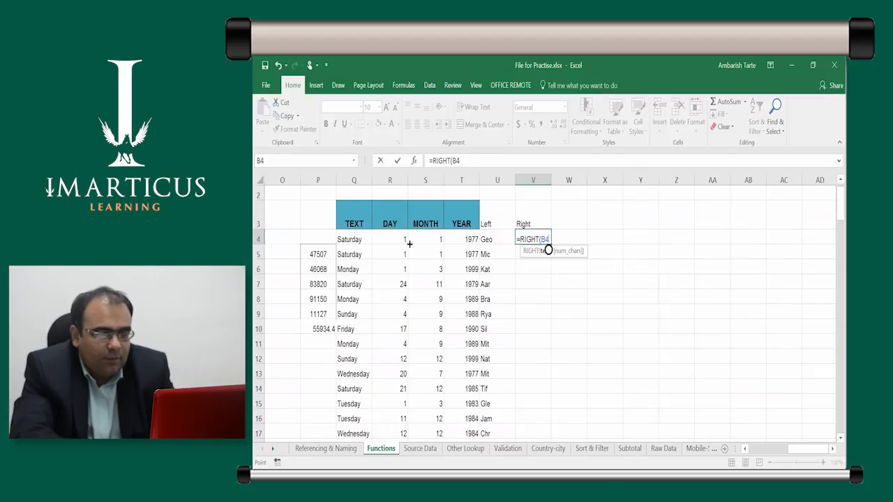
text(,)
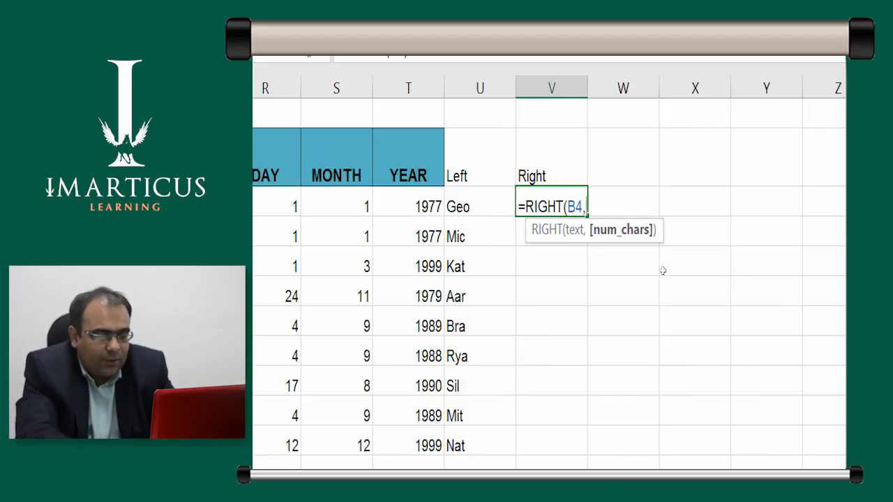
text(2)
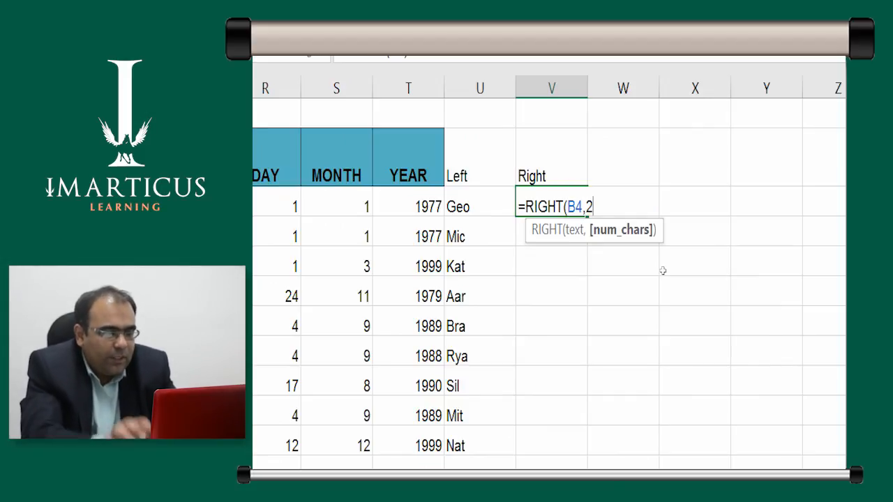
text())
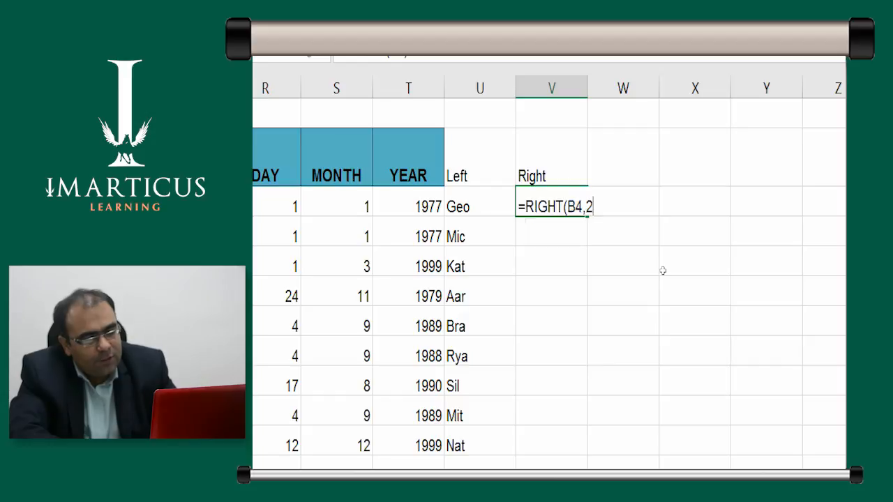
key(ctrl+Return)
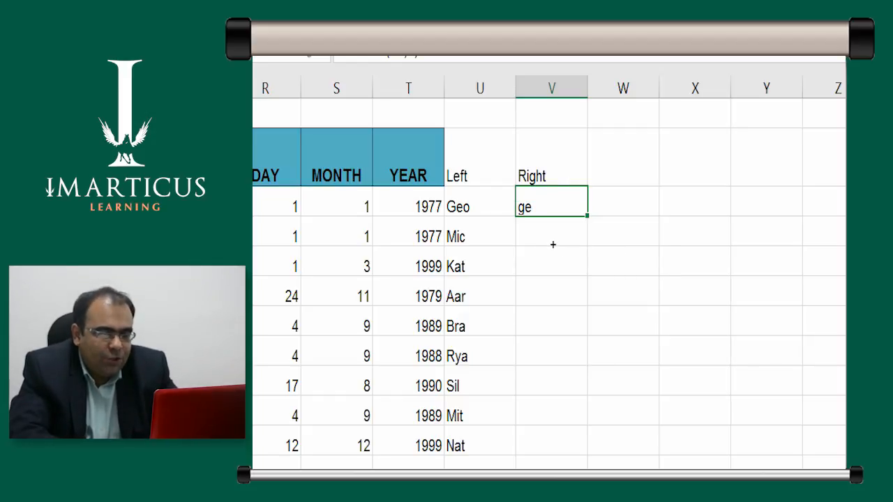
key(ctrl+e)
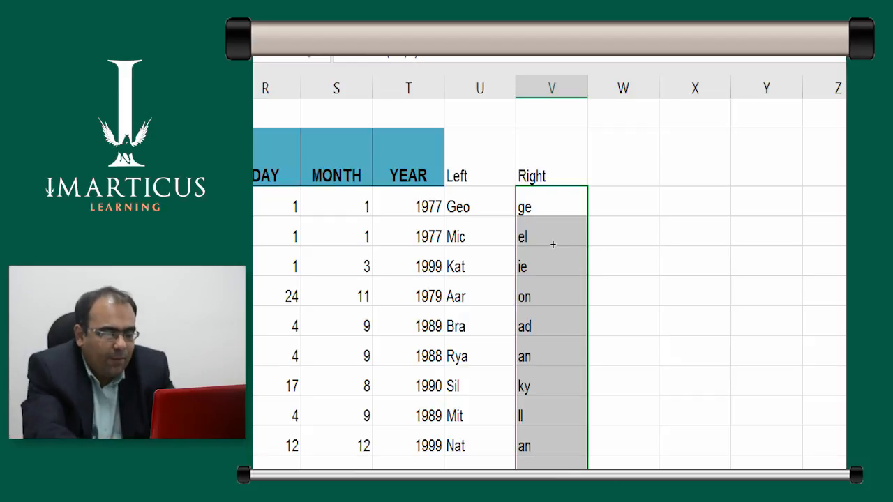
Review the RIGHT formula in V4 and compare its result with the first name in B4, looking along row 4
key(F2)
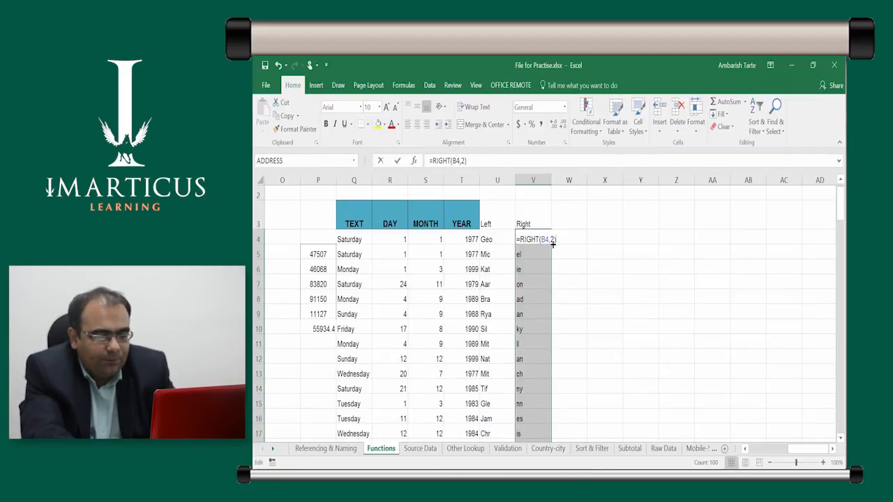
key(Escape)
key(Left)
key(Right)
key(Right)
key(Left)
key(Left)
key(Left)
key(Left)
key(Left)
key(Left)
key(Left)
key(Left)
key(Left)
key(Left)
key(Left)
key(Left)
key(Left)
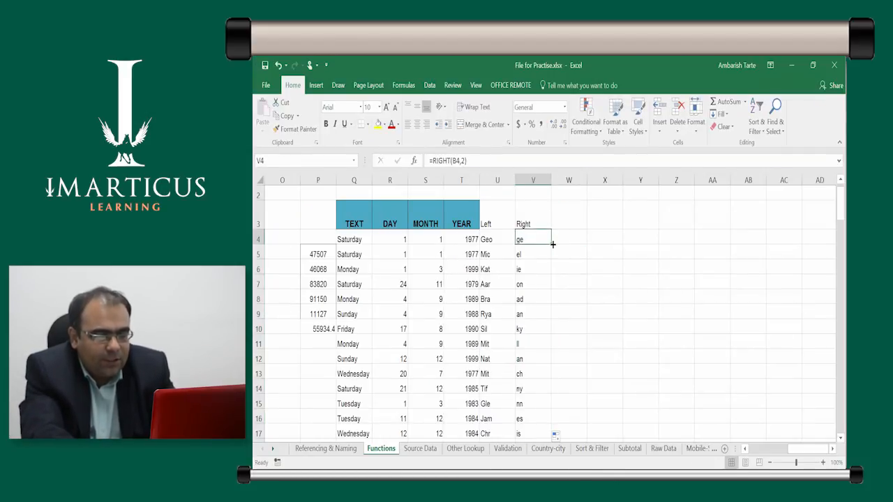
key(Left)
key(Left)
key(Left)
key(Left)
key(Left)
key(Left)
key(Left)
key(Left)
key(Left)
key(Right)
key(Right)
key(Left)
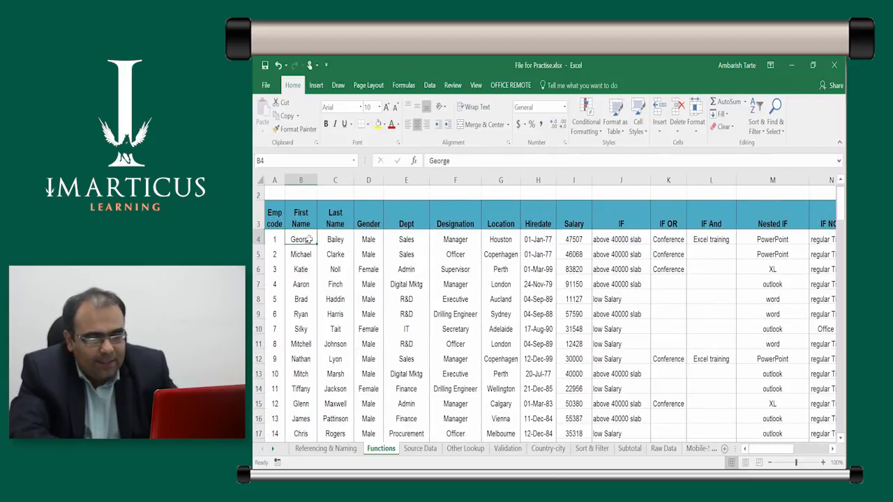
key(Right)
key(Right)
key(Right)
key(Right)
key(Right)
key(Right)
key(Right)
key(Right)
key(Right)
key(Right)
key(Right)
key(Right)
key(Right)
key(Right)
key(Right)
key(Right)
key(Right)
key(Right)
key(Right)
key(Right)
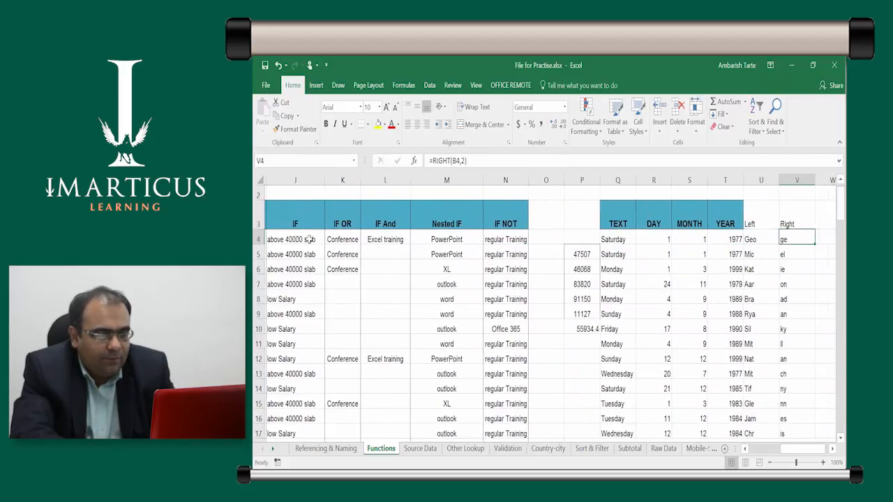
Examine the LEFT and RIGHT results in columns U and V together with their headings
key(Right)
key(Left)
key(Left)
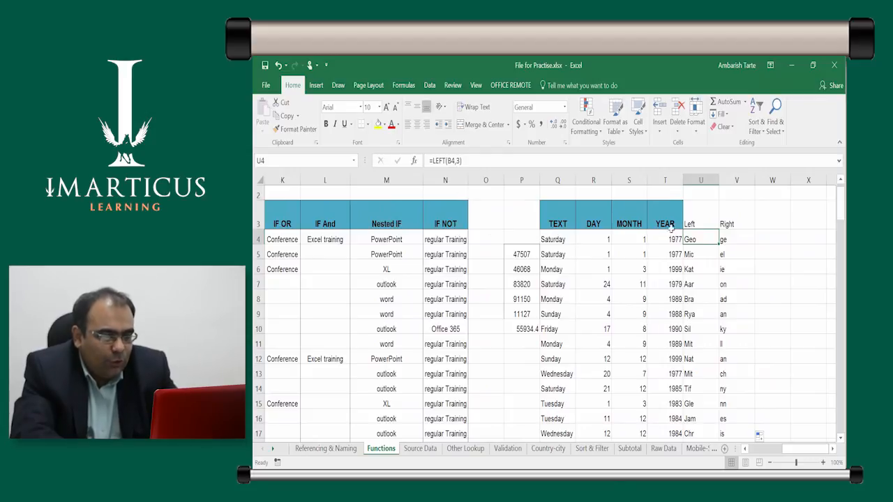
key(ctrl+shift+Down)
key(Down)
key(Up)
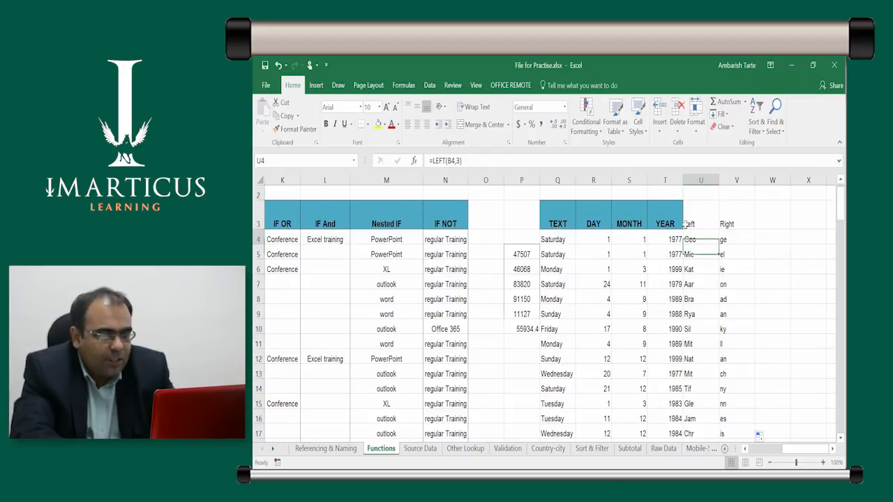
key(Up)
key(Right)
key(Down)
key(Left)
key(Up)
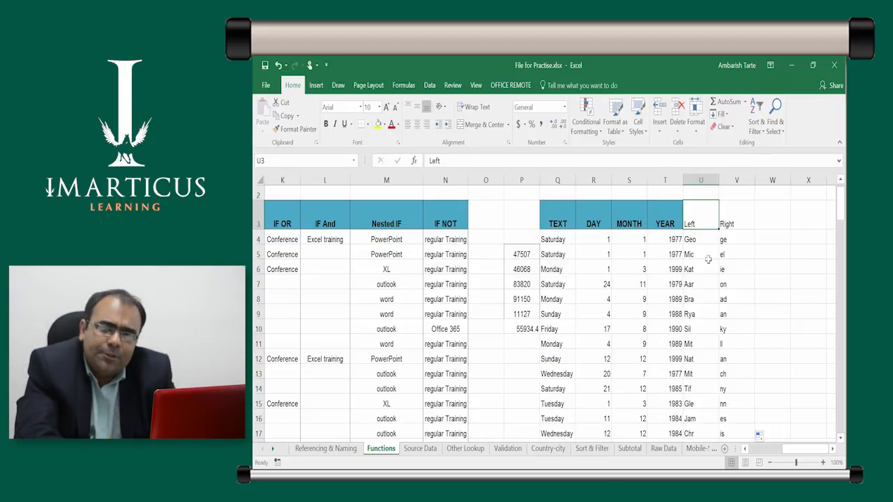
Enter the heading Mid in W3, beside the Right heading
key(Right)
key(Right)
key(Right)
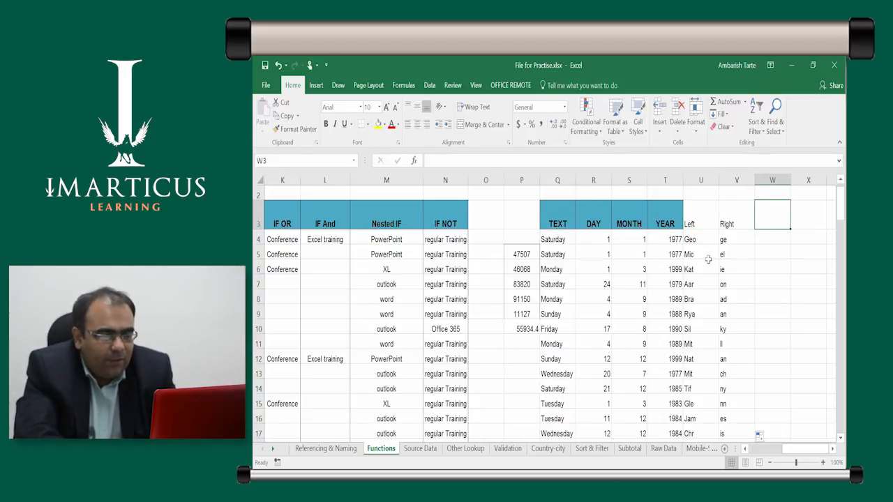
key(Left)
text(Mid)
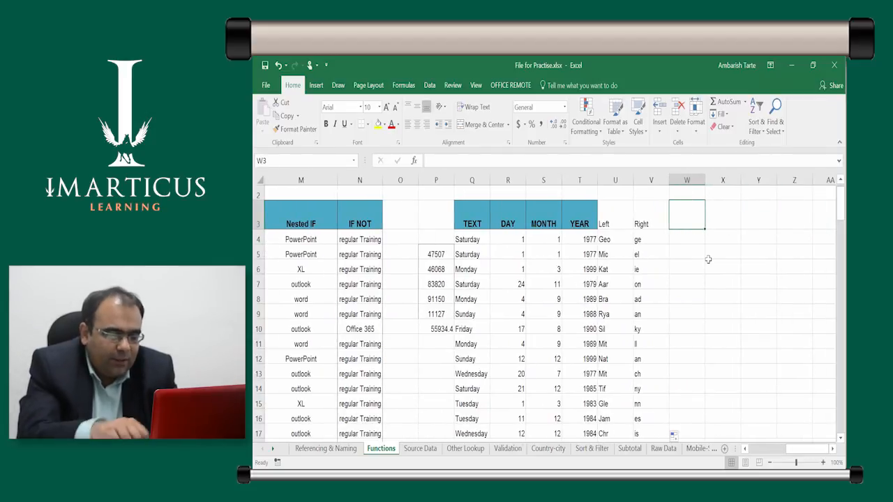
key(Return)
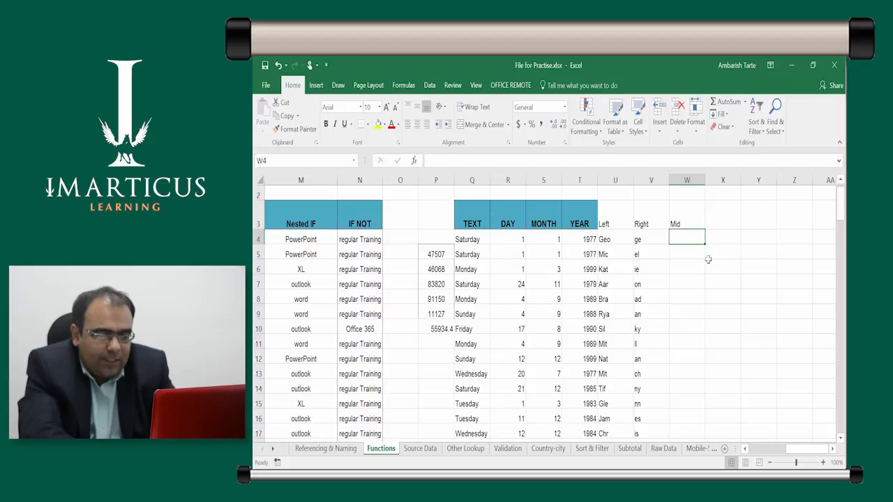
Enter =MID(B4,3,5) in W4 to extract five characters of the first name starting at the third
text(=mid)
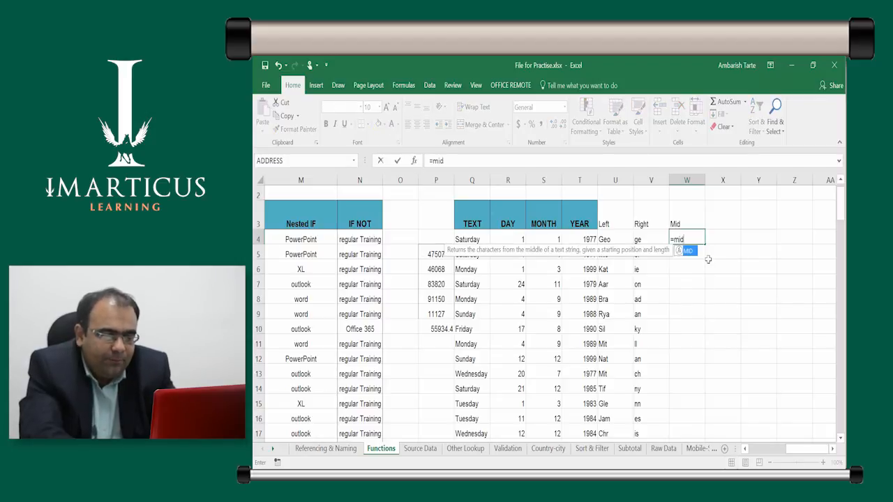
key(Tab)
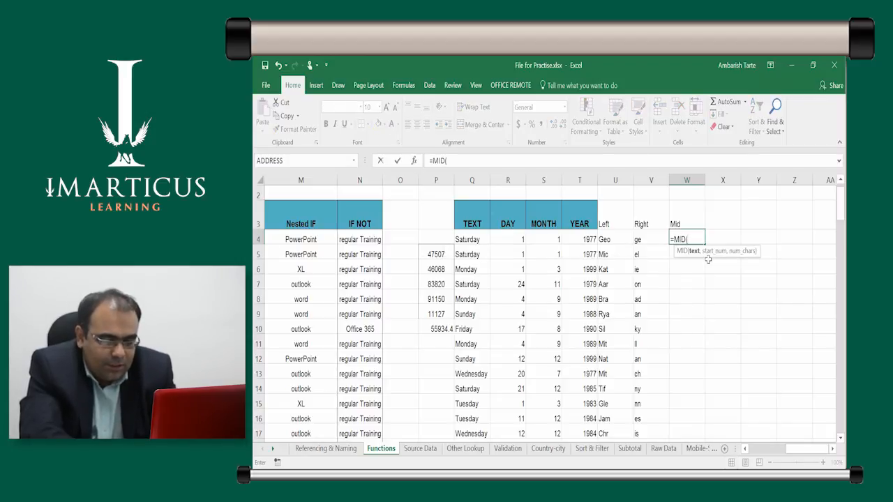
text(b4)
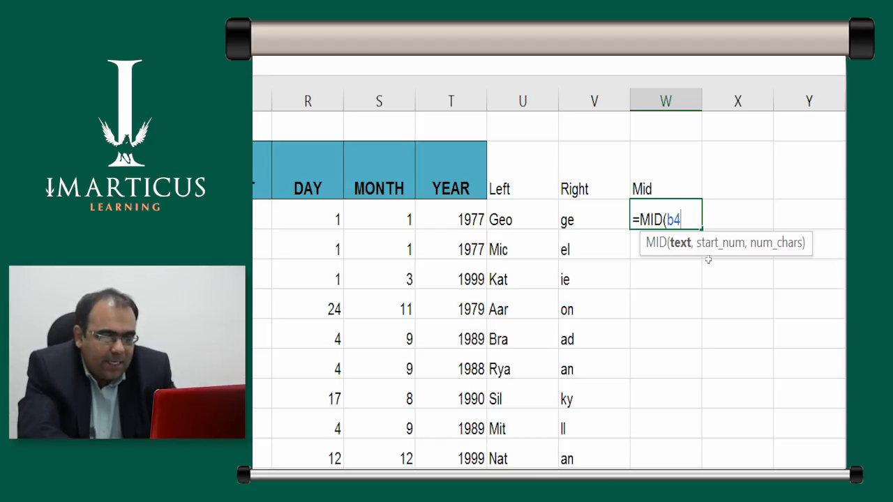
text(,)
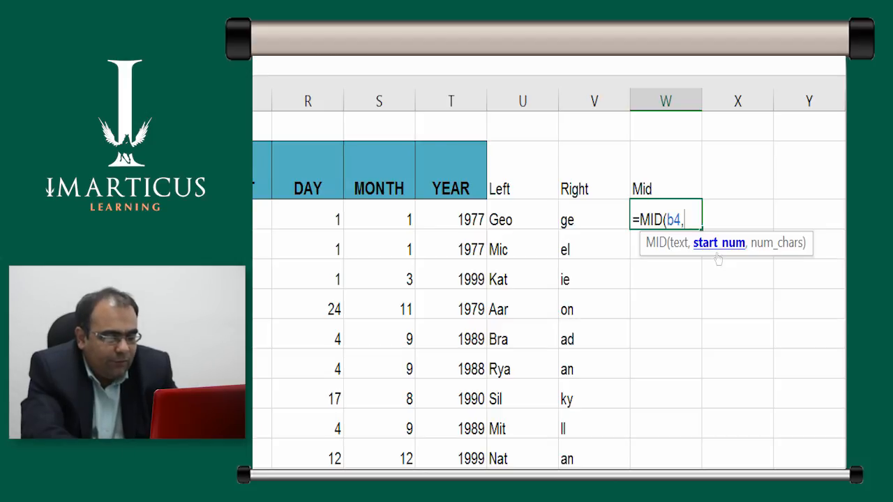
text(4)
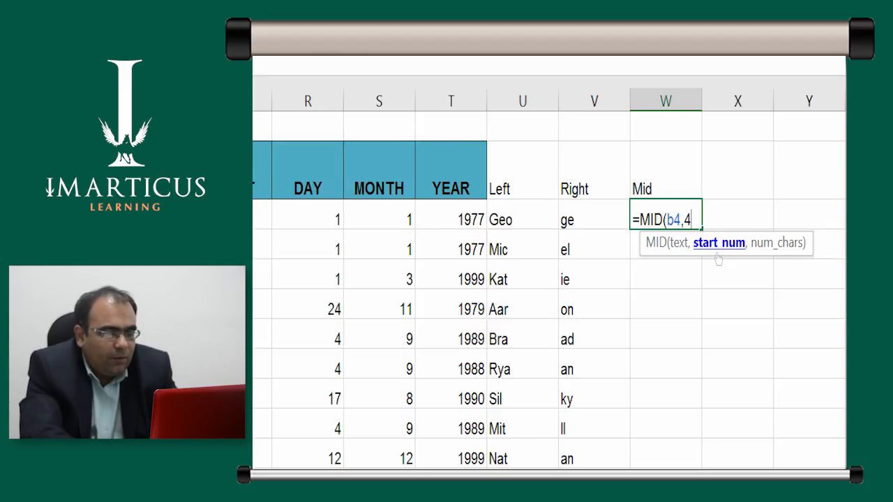
key(BackSpace)
text(3,)
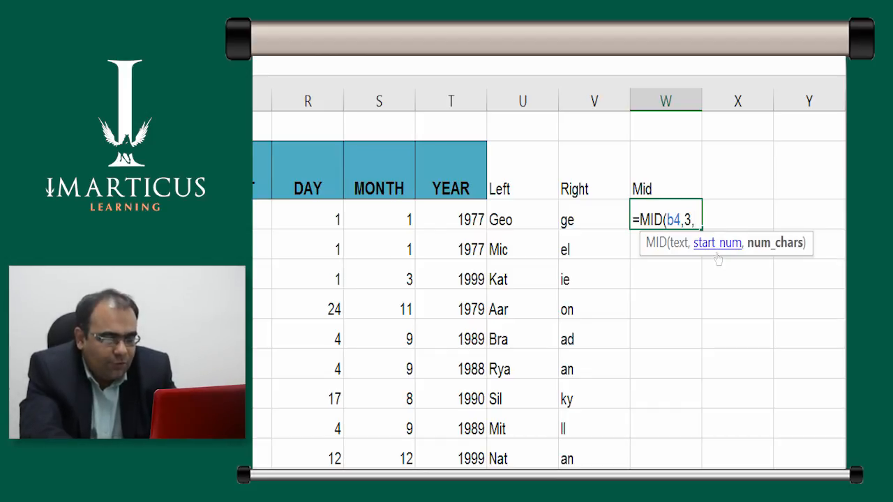
text(5)
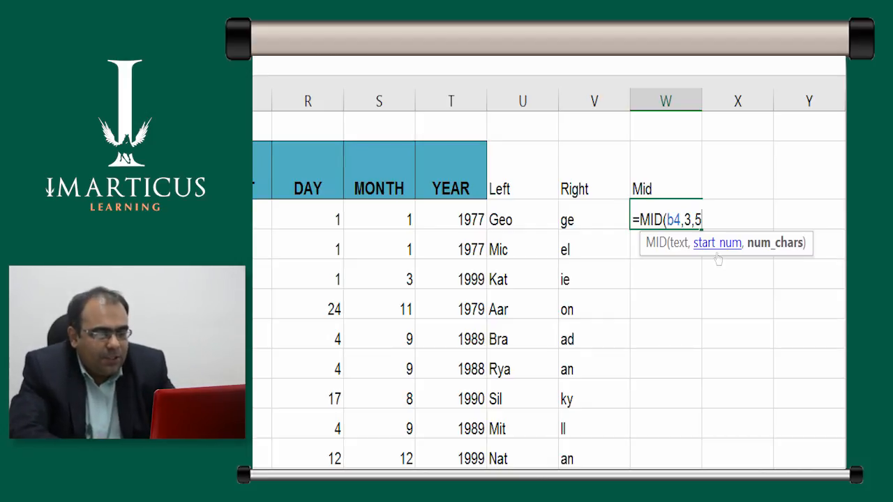
key(ctrl+Return)
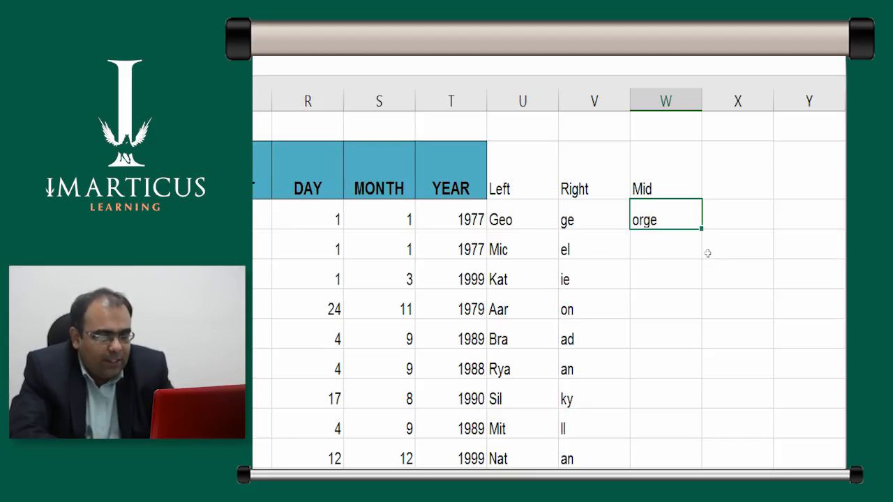
Review the MID formula in W4 and count through the characters of the first name in B4 to its third letter
key(F2)
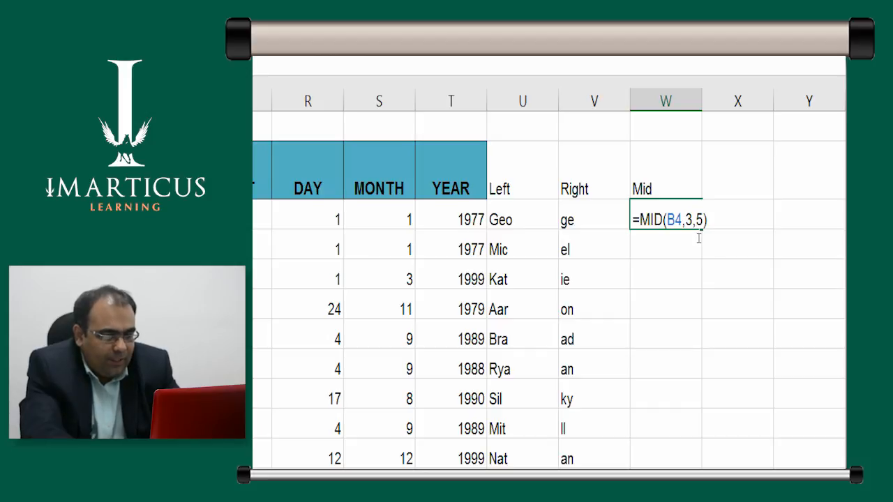
key(Escape)
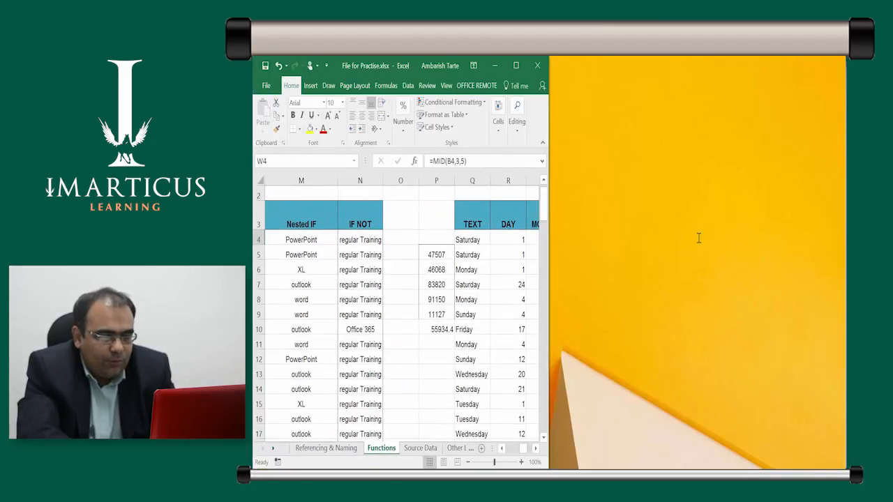
key(super+Up)
key(Left)
key(Left)
key(Left)
key(Left)
key(Left)
key(Left)
key(Left)
key(Left)
key(Left)
key(Left)
key(Left)
key(Left)
key(Left)
key(Left)
key(Left)
key(Left)
key(Left)
key(Left)
key(Left)
key(Left)
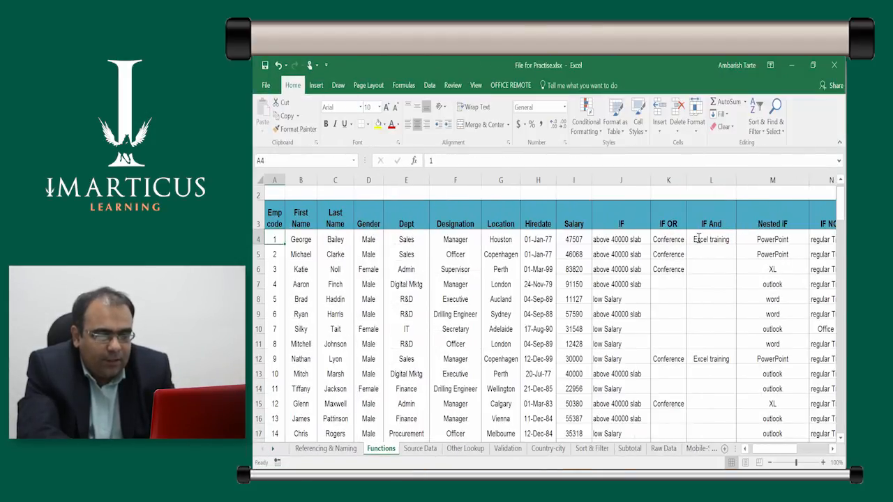
key(Right)
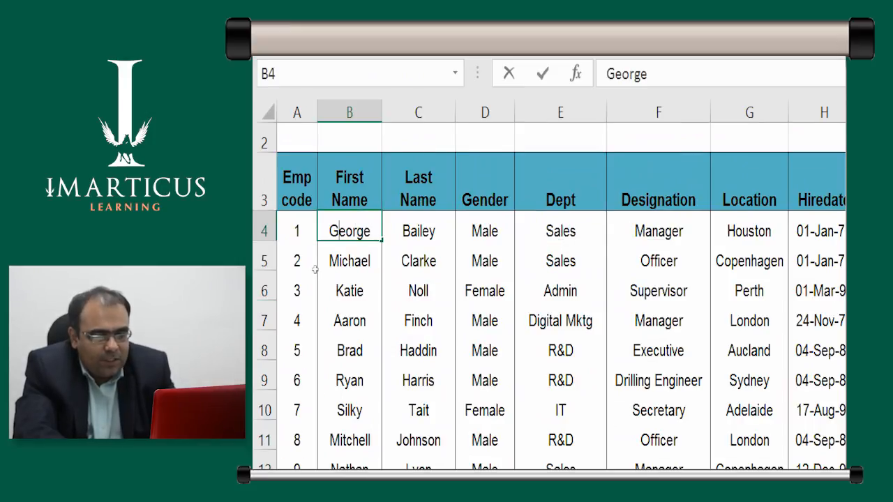
key(Right)
key(Right)
key(Right)
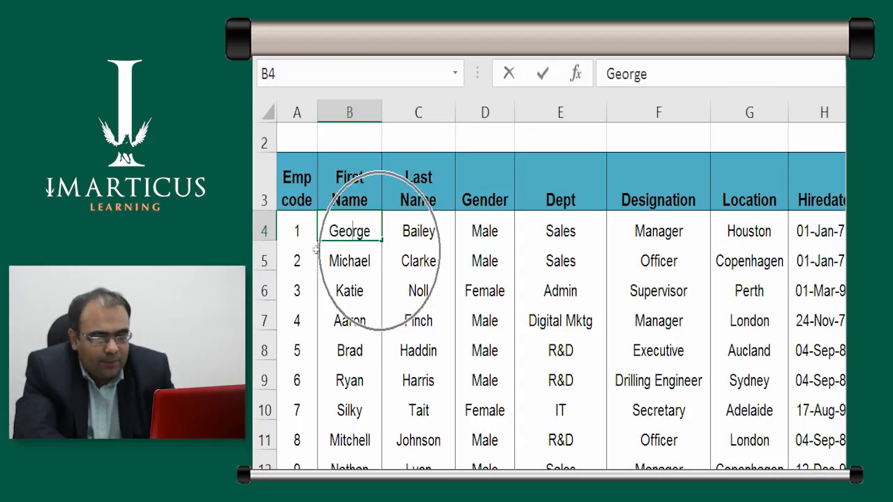
key(shift+Left)
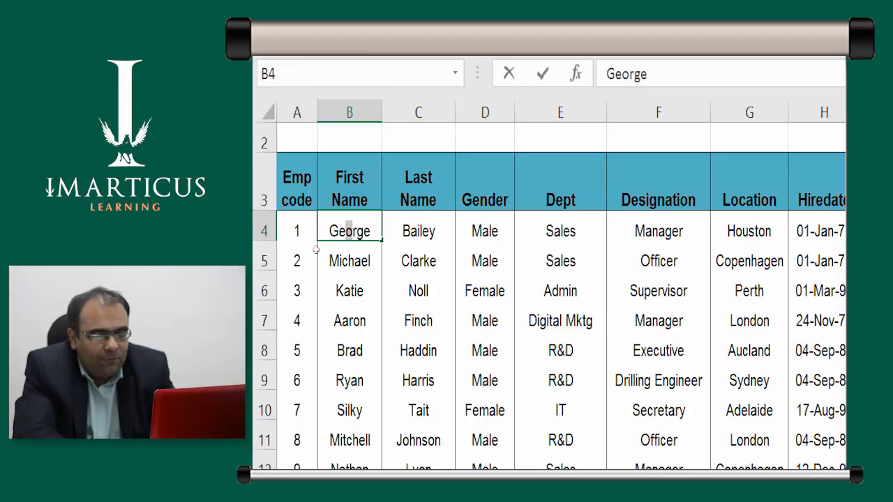
key(Return)
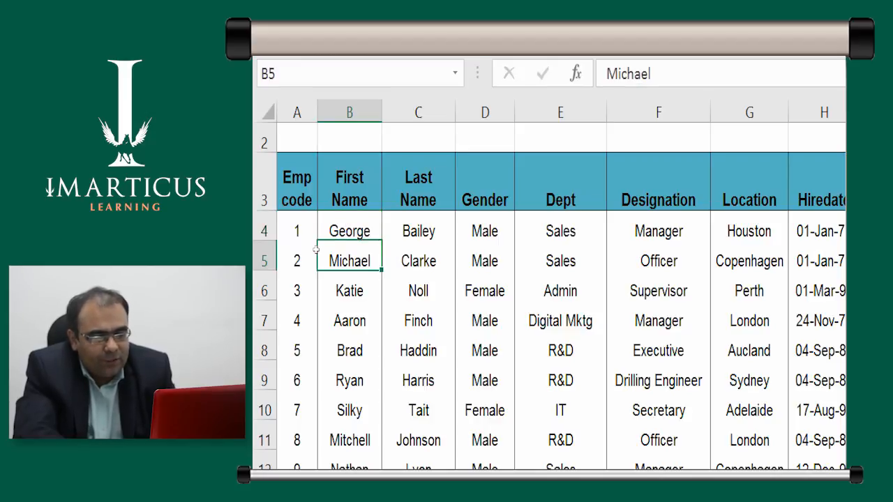
Step through the characters of the first names in B5 and B6 to locate where the MID extraction starts
key(F2)
key(Left)
key(Left)
key(Left)
key(Left)
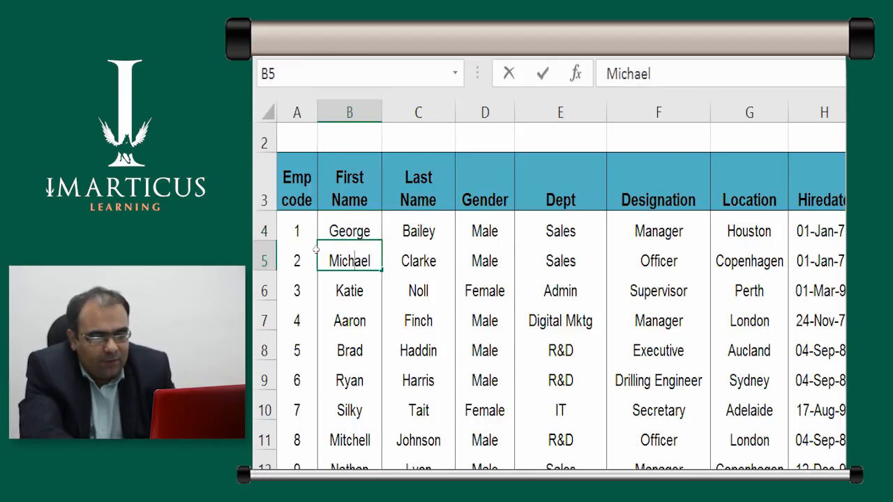
key(Return)
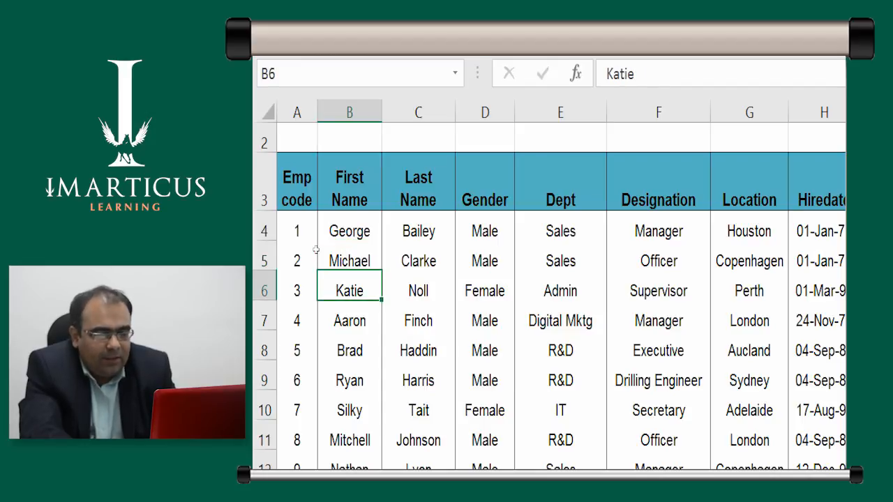
key(F2)
key(Left)
key(Left)
key(Left)
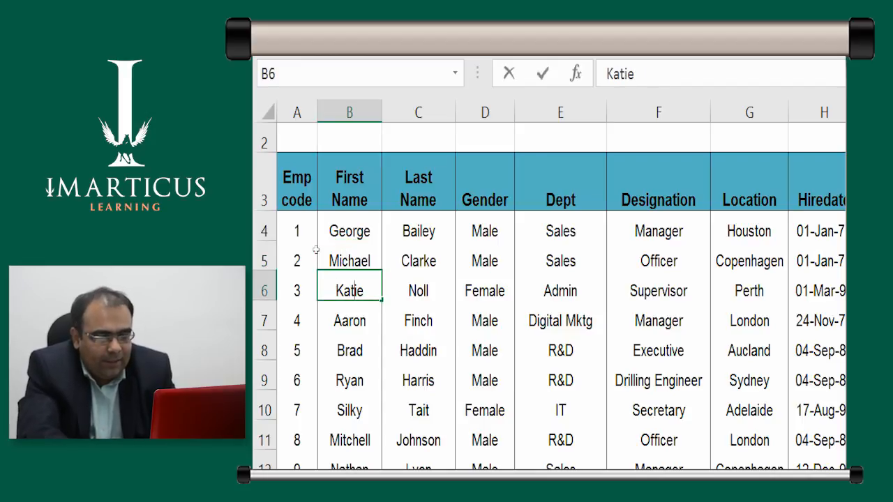
key(Right)
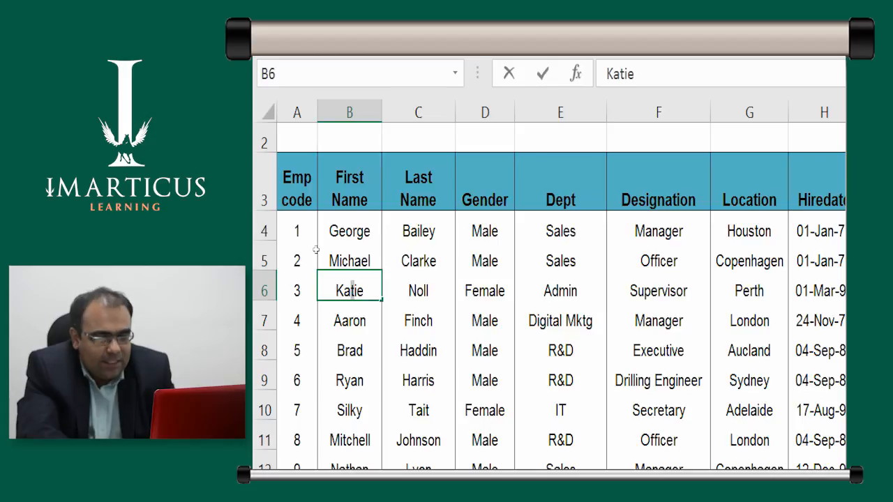
Fill the MID formula from W4 down column W for all employees
key(shift+Return)
key(Up)
key(Right)
key(Right)
key(Right)
key(Right)
key(Right)
key(Right)
key(Right)
key(Right)
key(Right)
key(Right)
key(Right)
key(Right)
key(Right)
key(Right)
key(Right)
key(Right)
key(Right)
key(Right)
key(Right)
key(Right)
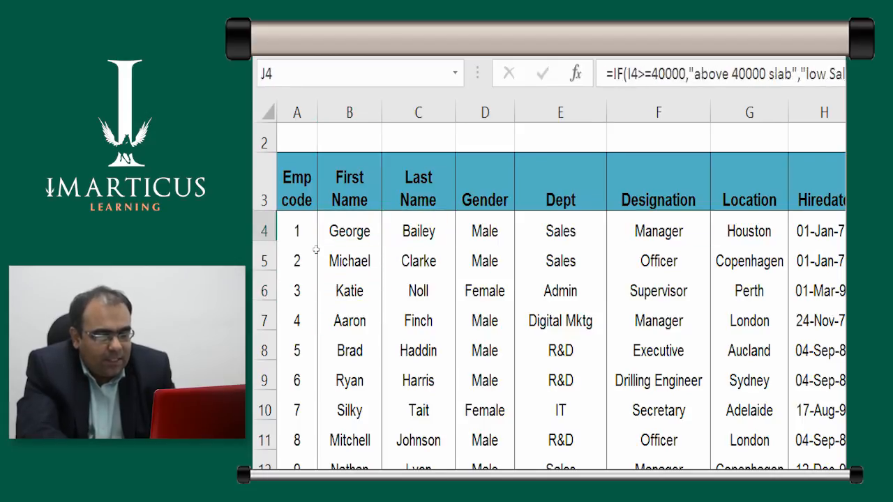
key(Left)
key(Left)
key(Left)
key(Left)
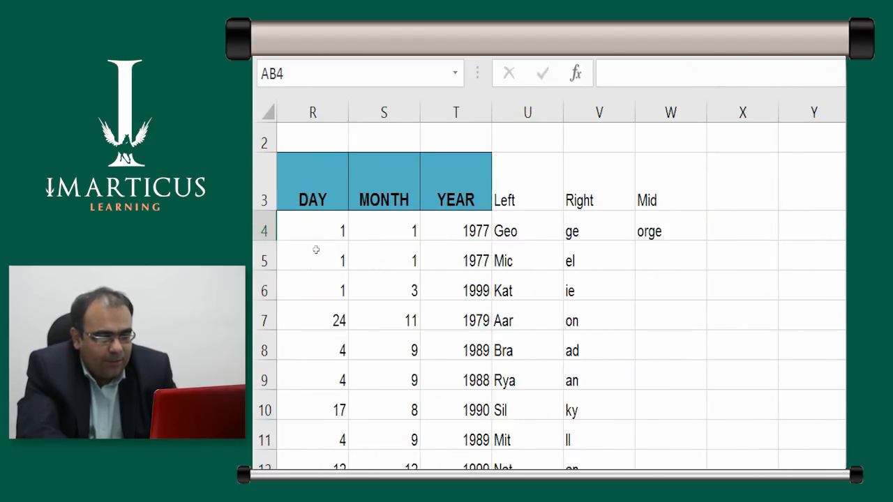
key(Left)
key(Left)
key(Left)
key(Left)
key(Left)
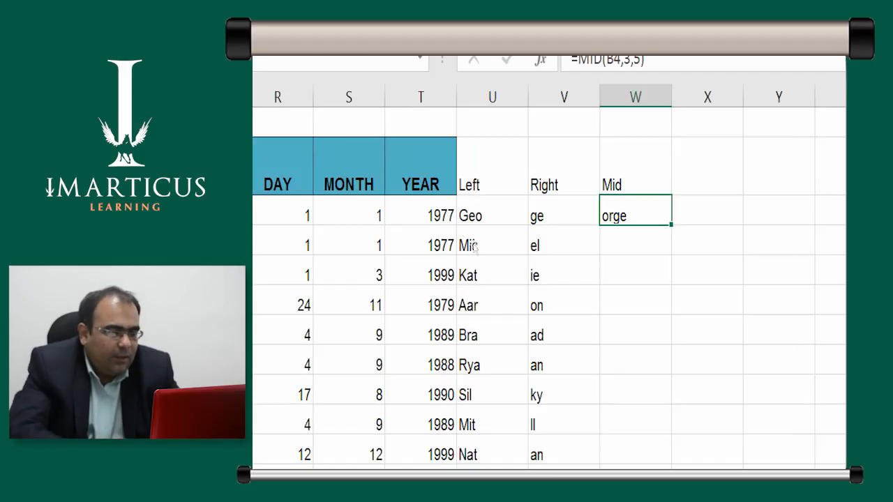
double_click(671, 225)
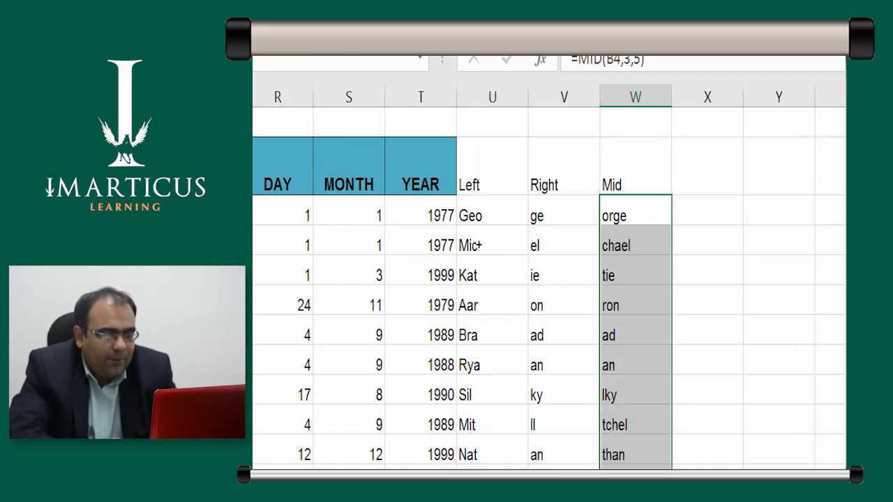
Examine the first MID results in column W and the start_num and num_chars arguments of the formula in W4
key(Down)
key(Down)
key(Down)
key(Up)
key(Up)
key(Up)
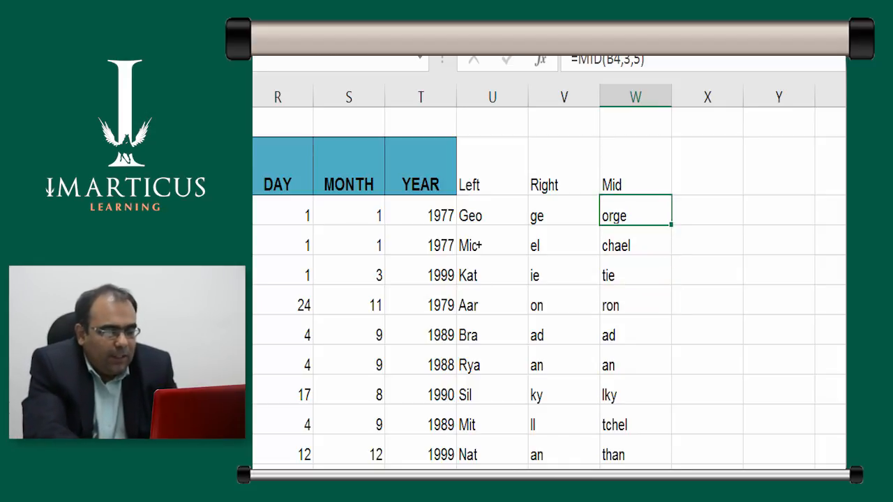
key(F2)
key(Left)
key(Left)
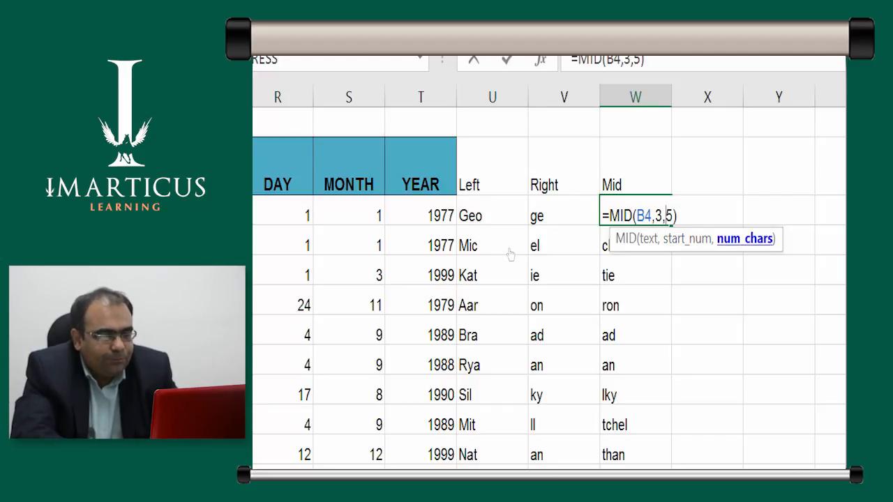
key(ctrl+Return)
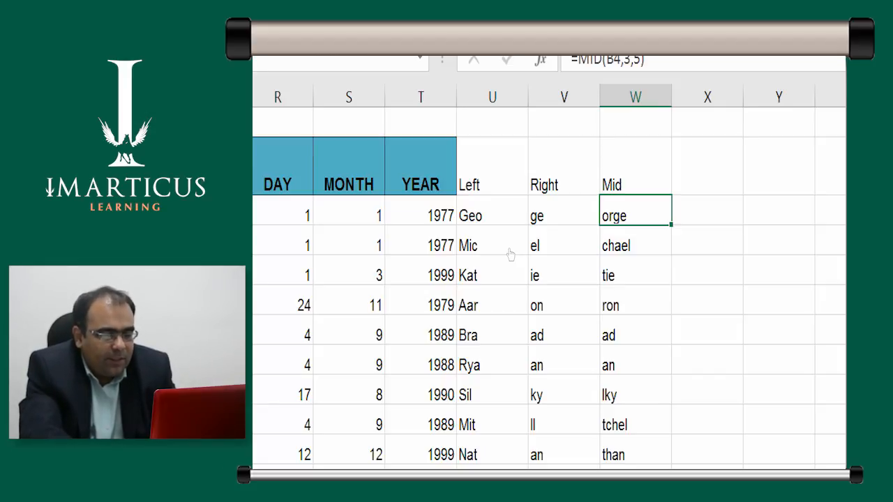
key(F2)
key(Escape)
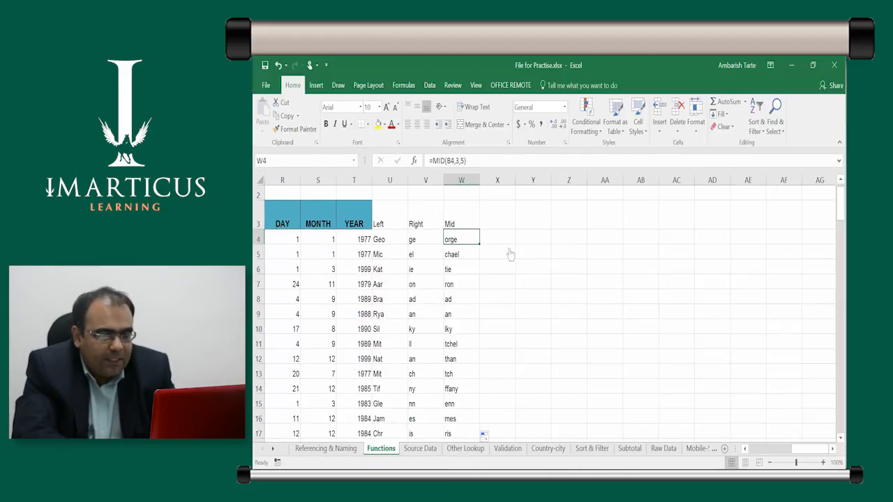
Compare the first names in column B with the LEFT, RIGHT and MID results in columns U to W
key(Left)
key(Left)
key(Left)
key(Left)
key(Left)
key(Left)
key(Left)
key(Left)
key(Left)
key(Left)
key(Left)
key(Left)
key(Left)
key(Left)
key(Left)
key(Left)
key(Left)
key(Left)
key(Left)
key(Left)
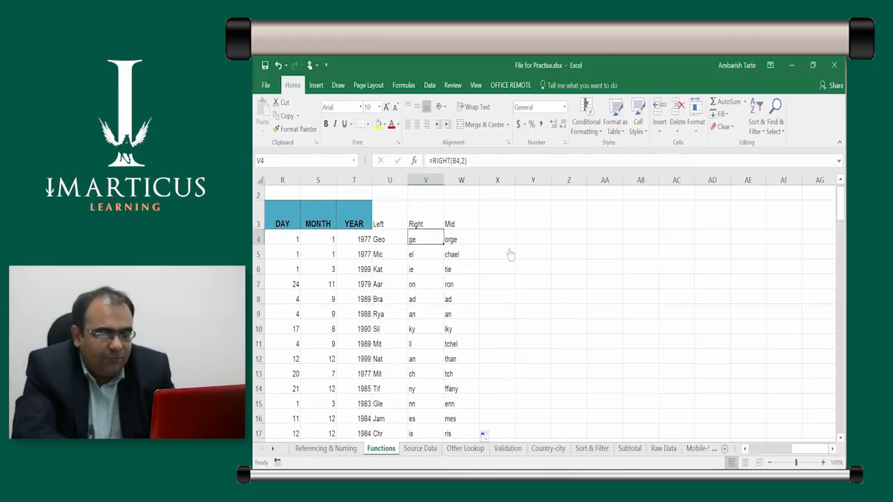
key(Down)
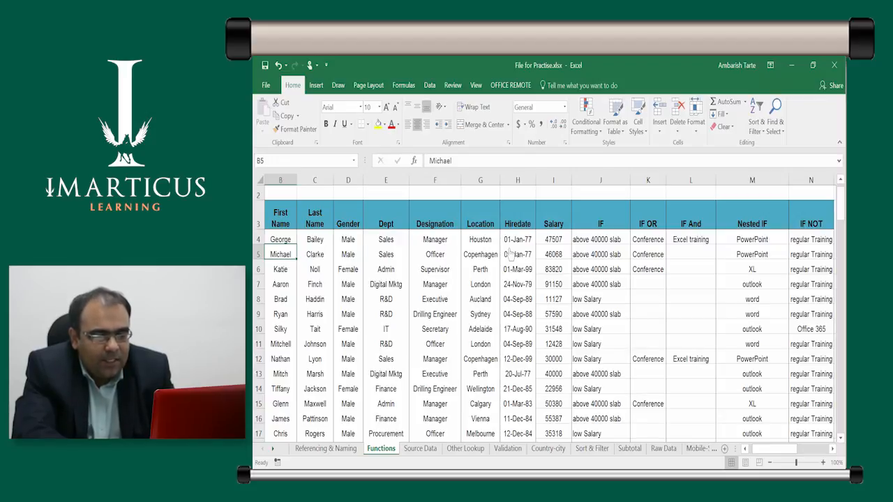
key(Right)
key(Right)
key(Right)
key(Right)
key(Right)
key(Right)
key(Right)
key(Right)
key(Right)
key(Right)
key(Right)
key(Right)
key(Right)
key(Right)
key(Right)
key(Right)
key(Right)
key(Right)
key(Right)
key(Right)
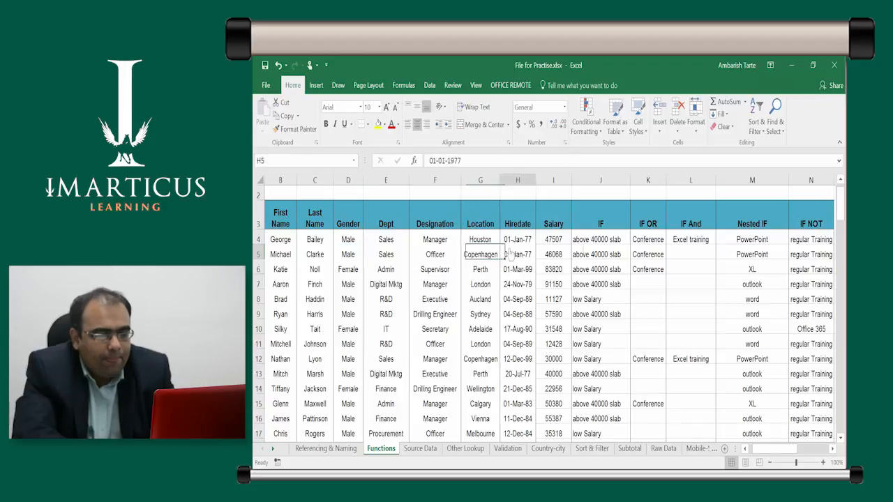
key(Up)
key(Left)
key(Left)
Enter the heading LEN in X3, beside the Mid heading
key(Left)
key(Left)
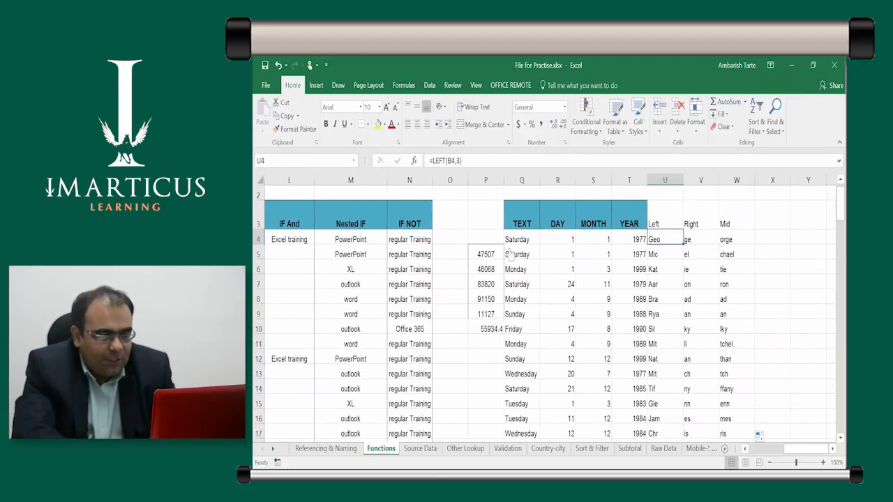
key(Up)
key(Right)
key(Right)
key(Left)
key(Left)
key(Right)
key(Right)
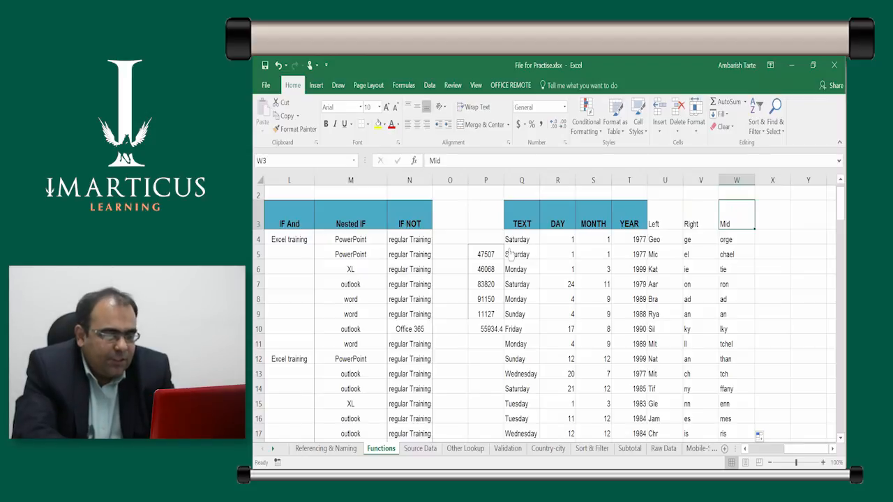
key(Right)
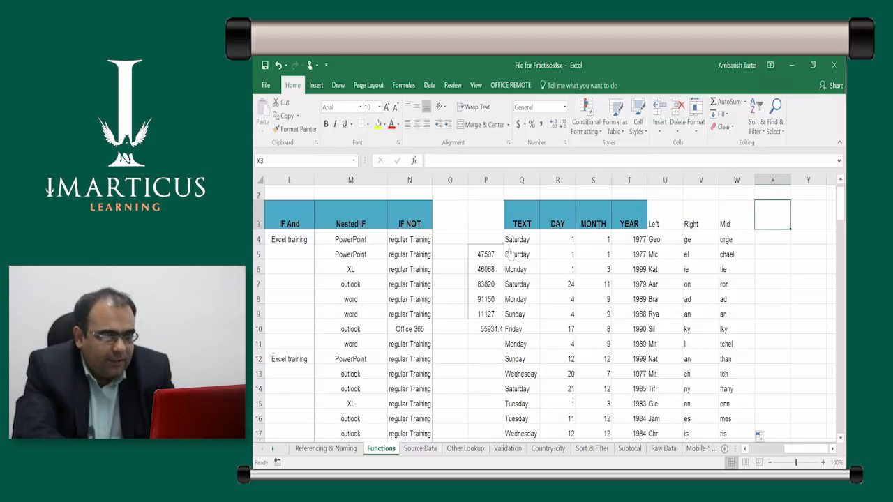
text(LEN)
key(Return)
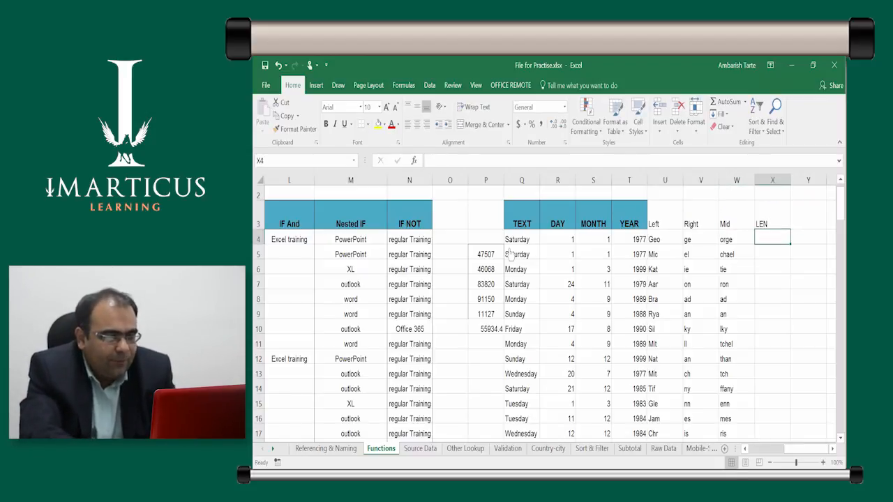
Count the characters of the first name with =LEN(B4) in X4 and fill the formula down column X for all employees
text(=LEN()
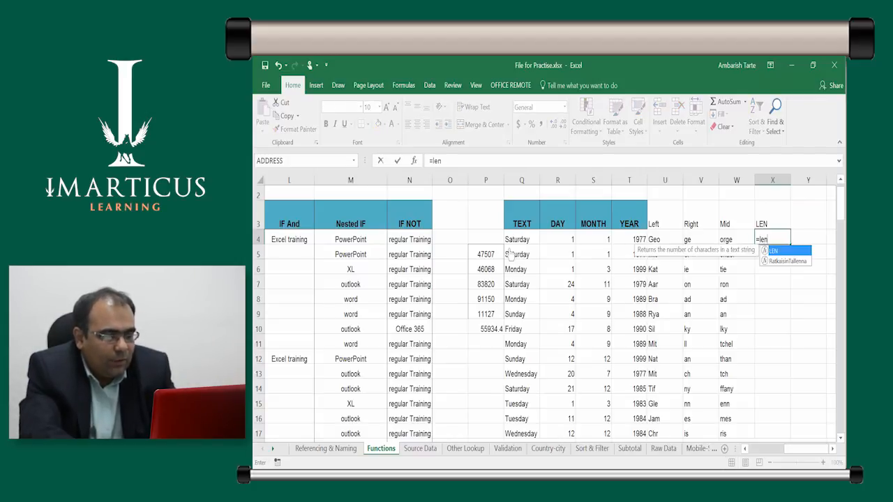
key(Left)
key(ctrl+Left)
key(ctrl+Left)
key(ctrl+Left)
key(Right)
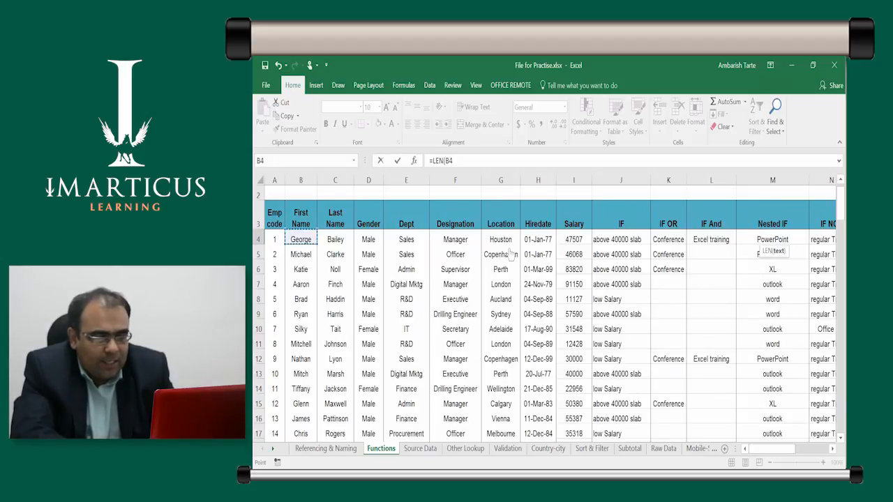
key(Tab)
key(Left)
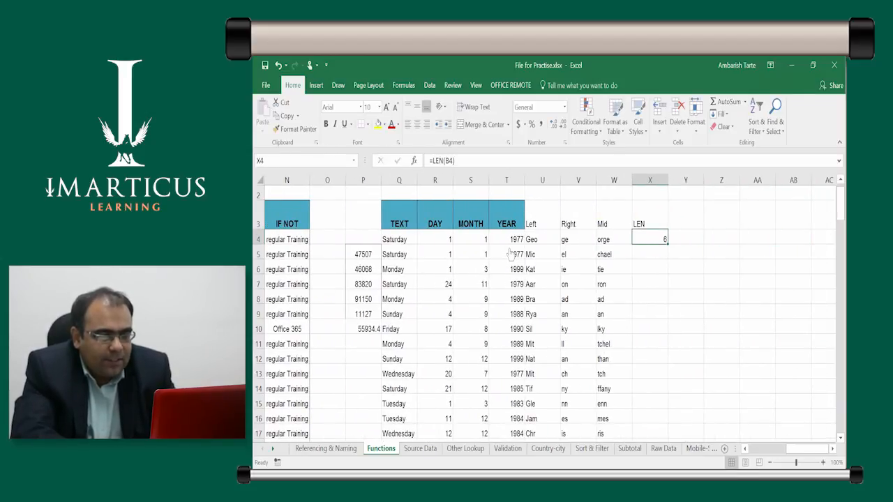
double_click(669, 243)
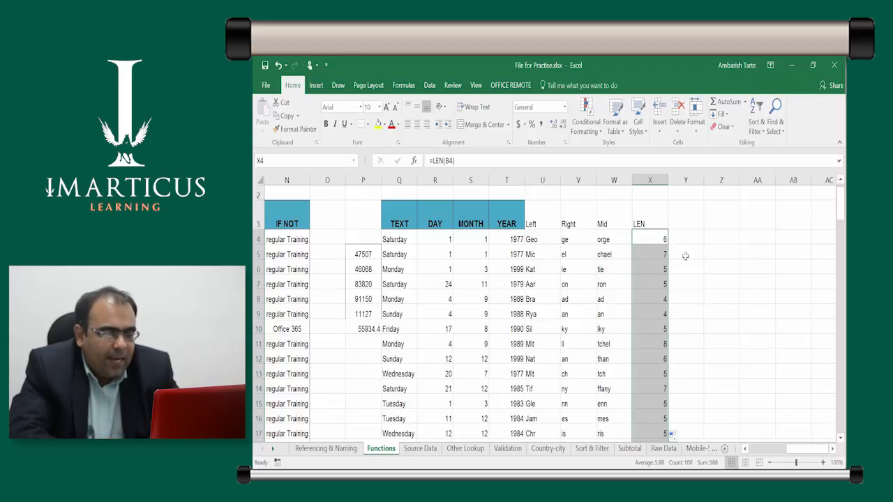
Examine the separate First Name and Last Name columns B and C as the text to combine into one cell
key(Up)
key(Right)
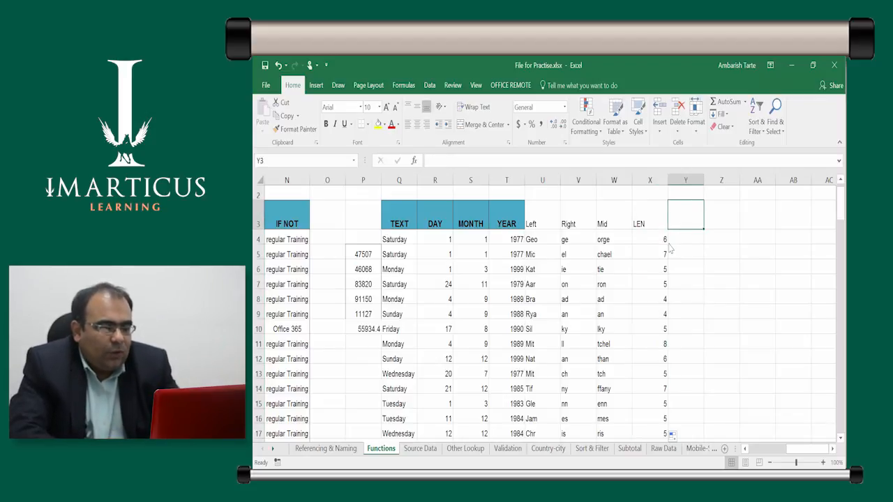
click(832, 449)
click(832, 449)
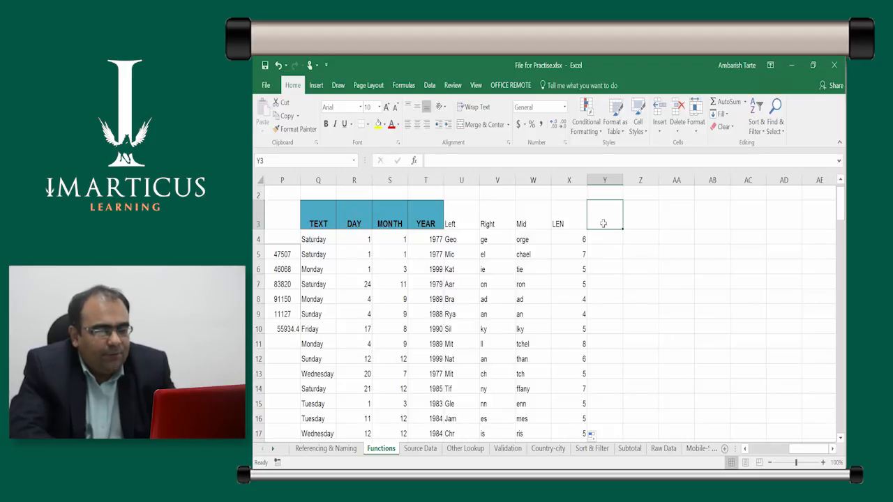
key(Down)
key(Left)
key(ctrl+bracketleft)
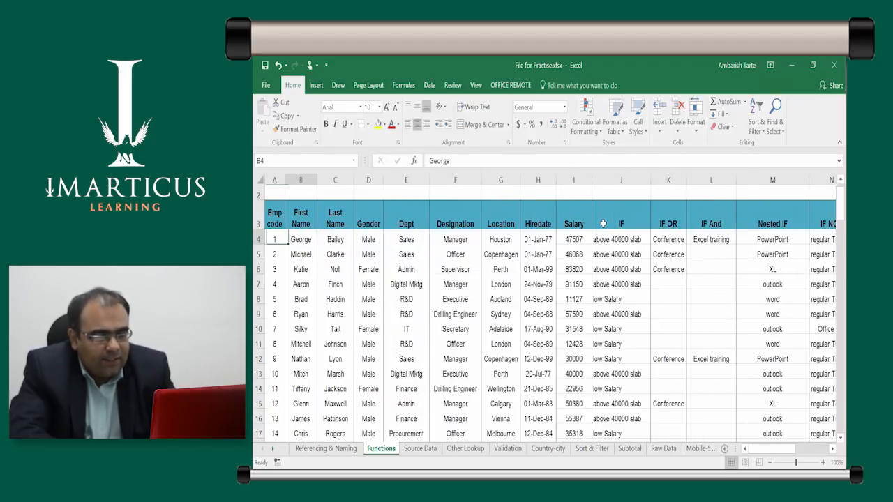
key(Right)
key(Left)
key(Right)
key(Left)
key(Right)
key(Left)
key(Right)
key(Left)
key(Right)
key(Left)
key(Right)
key(Left)
key(Right)
key(Left)
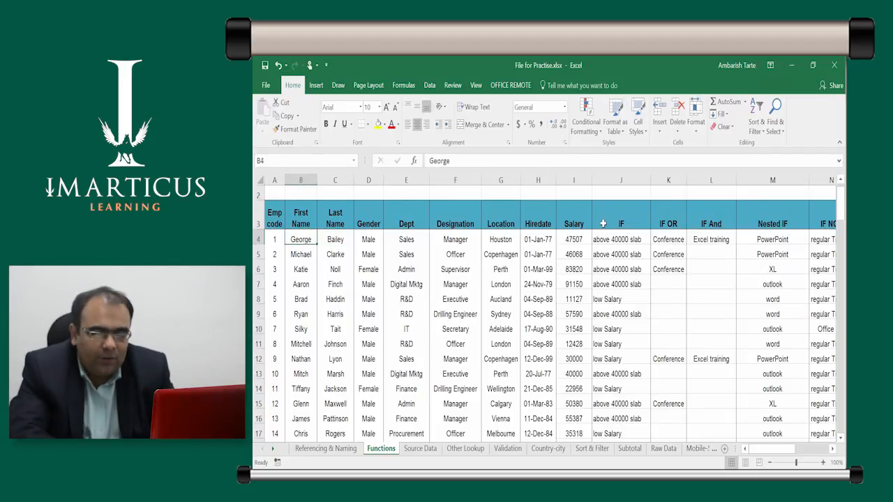
key(Right)
key(ctrl+space)
key(Left)
key(Right)
key(Left)
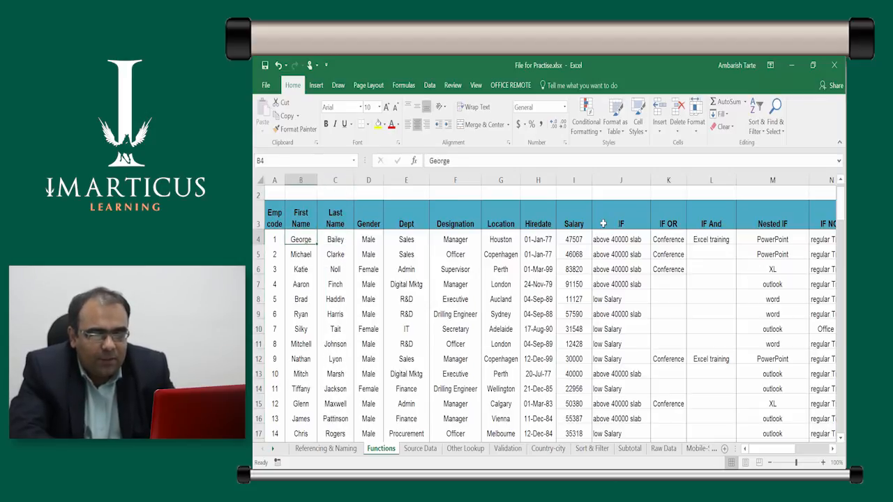
key(ctrl+space)
key(Down)
key(Right)
key(ctrl+space)
key(Up)
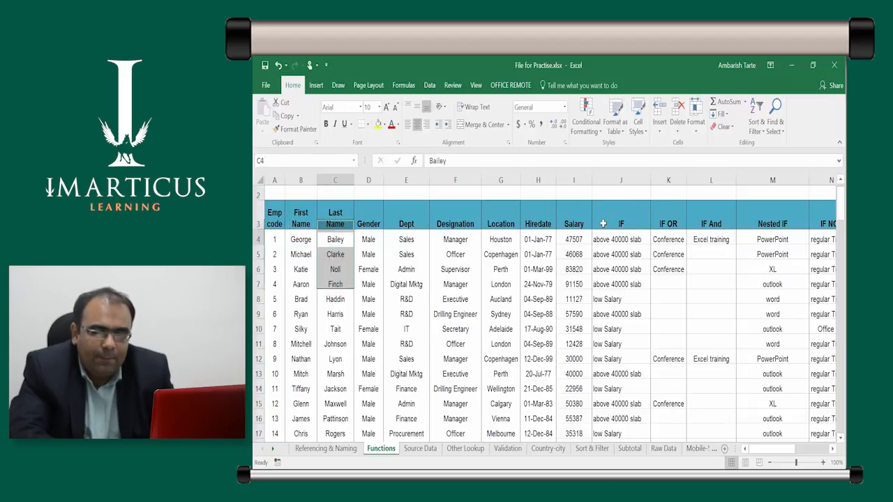
Start a CONCATENATE formula in Y4, beside the first LEN result
key(Right)
key(Right)
key(Right)
key(Right)
key(Right)
key(Right)
key(Right)
key(Right)
key(Right)
key(Right)
key(Right)
key(Right)
key(Right)
key(Right)
key(Right)
key(Right)
key(Right)
key(Right)
key(Right)
key(Right)
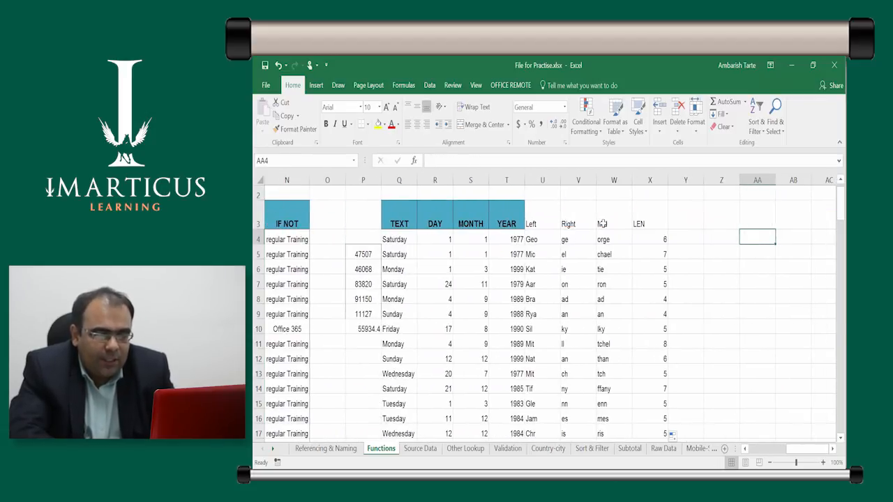
key(Left)
key(Left)
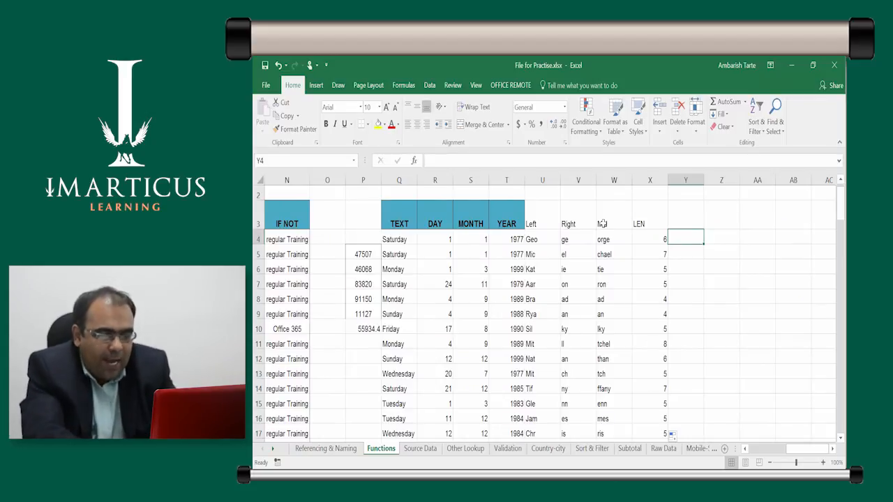
text(=co)
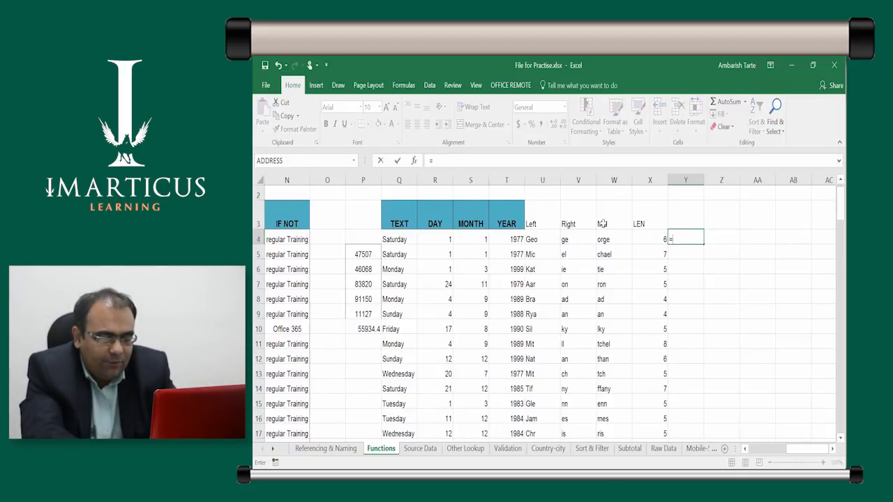
text(n)
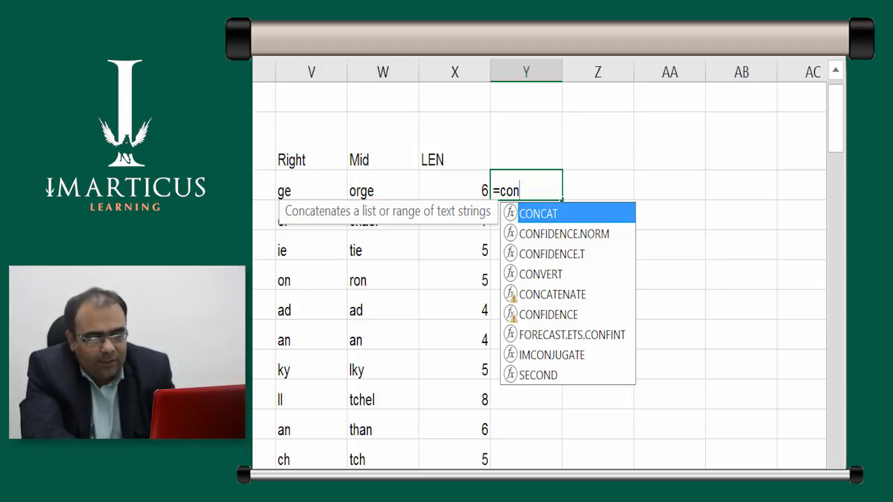
key(Down)
key(Down)
key(Down)
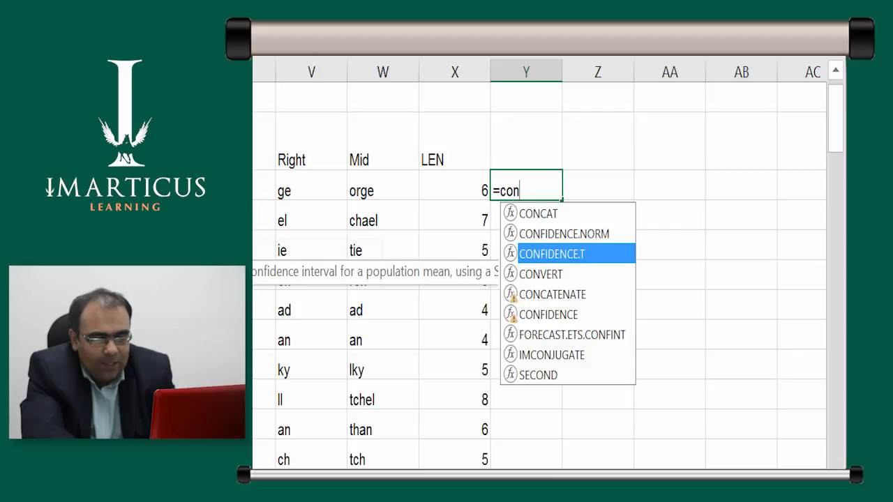
key(Up)
key(Down)
key(Down)
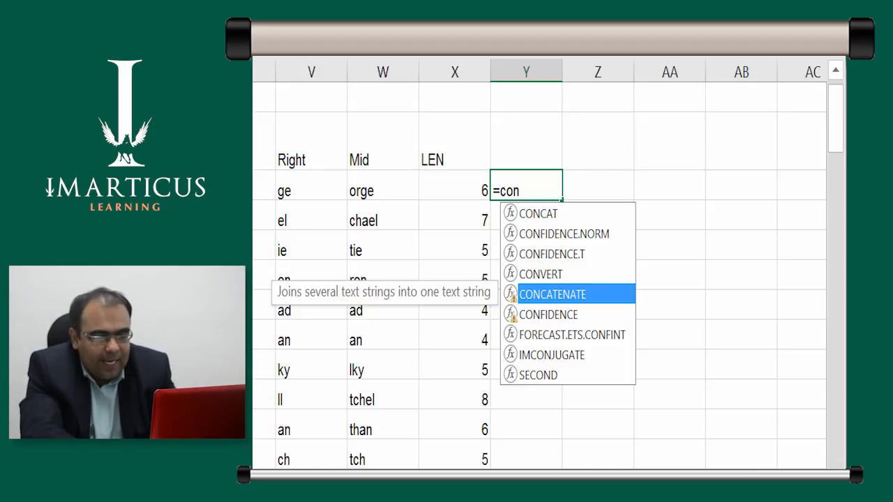
key(Tab)
key(Left)
key(Left)
key(Left)
key(Left)
key(Left)
key(Left)
key(Left)
key(Left)
key(Left)
key(Left)
key(Left)
key(Left)
key(Left)
key(Left)
key(Left)
key(Left)
key(Left)
key(Left)
key(Left)
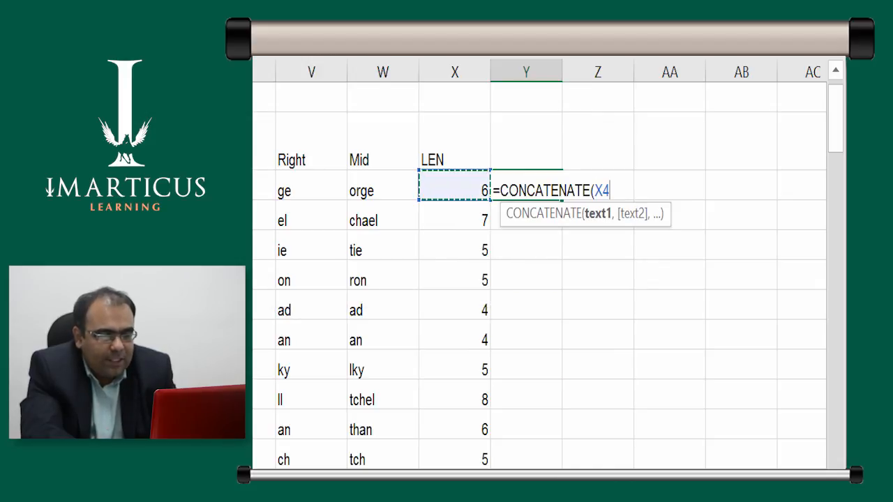
key(F2)
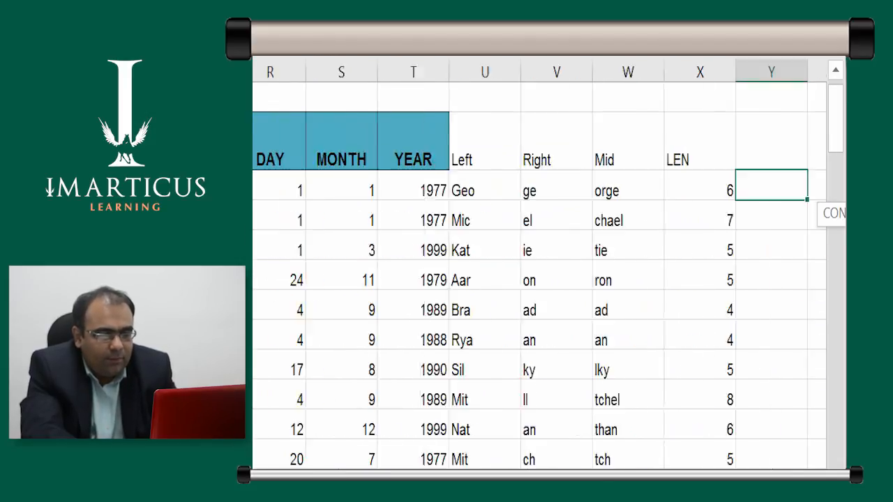
key(BackSpace)
key(BackSpace)
text(X4)
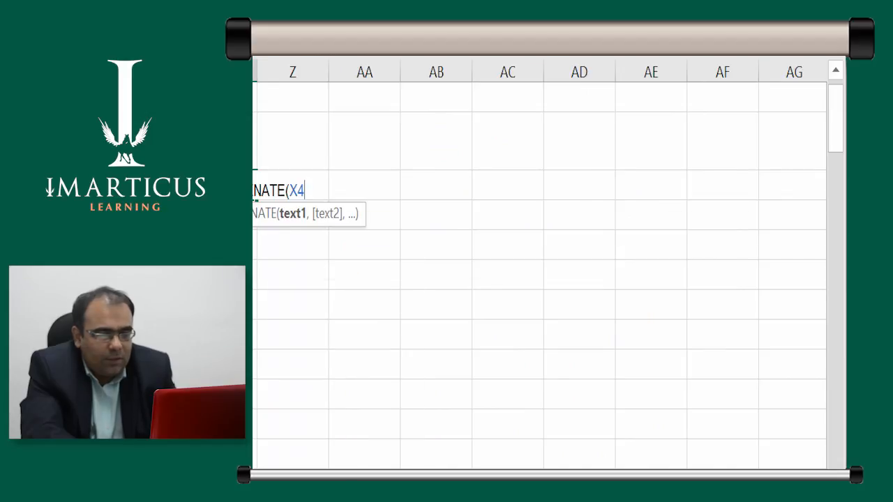
key(Right)
key(BackSpace)
key(BackSpace)
Complete the Y4 formula as =CONCATENATE(B4,C4) and auto-fit the width of column Y to the joined name
text(b4,)
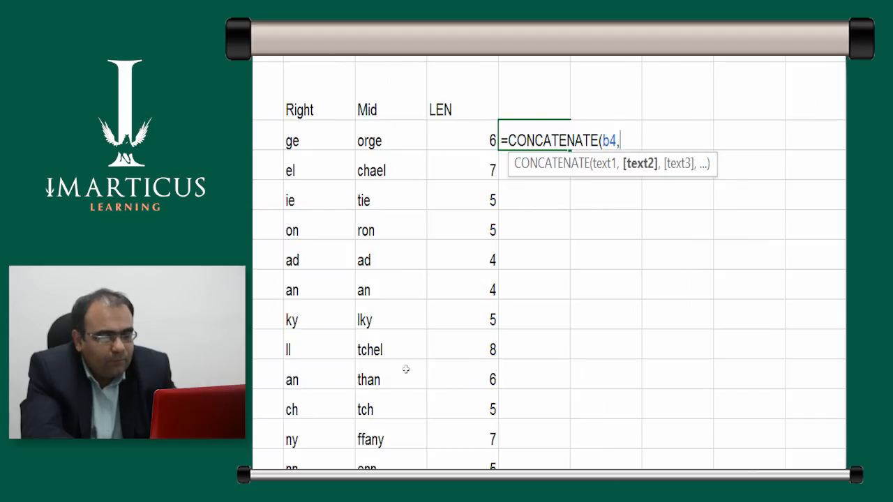
text(c4)
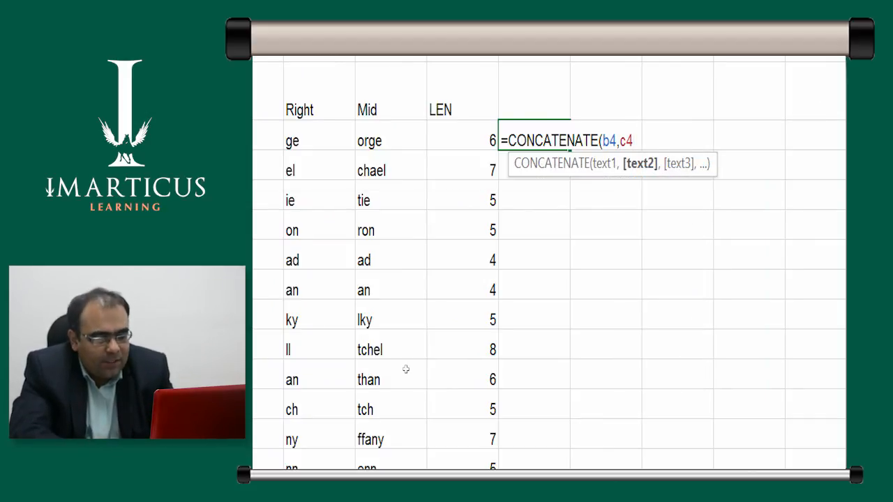
text())
key(ctrl+Return)
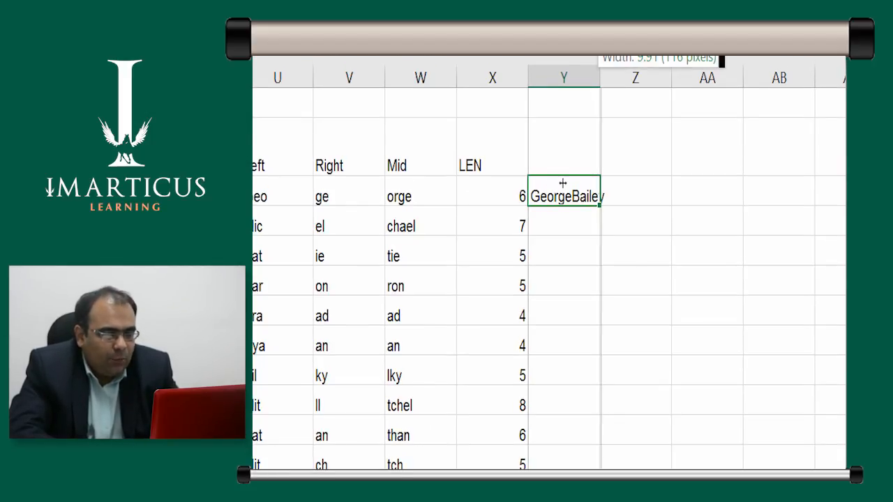
double_click(600, 77)
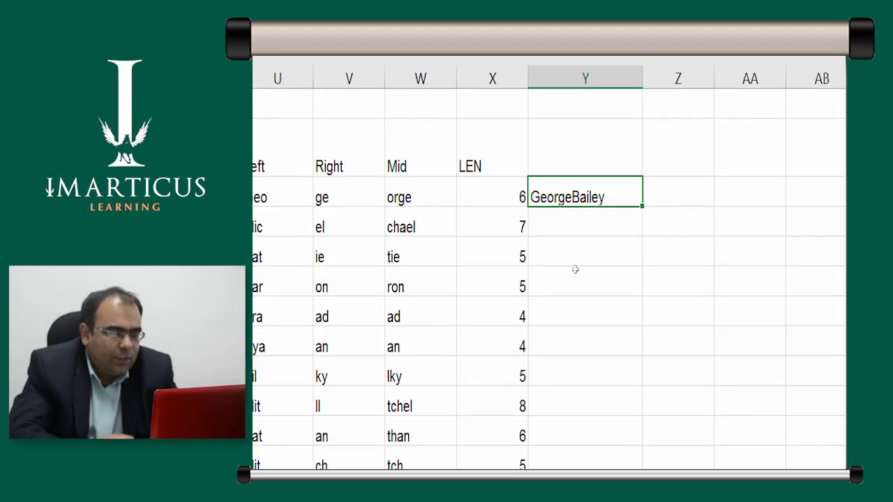
Add a space between the first and last name by changing the Y4 formula to =CONCATENATE(B4," ",C4)
key(F2)
key(Left)
key(Left)
key(Left)
key(Left)
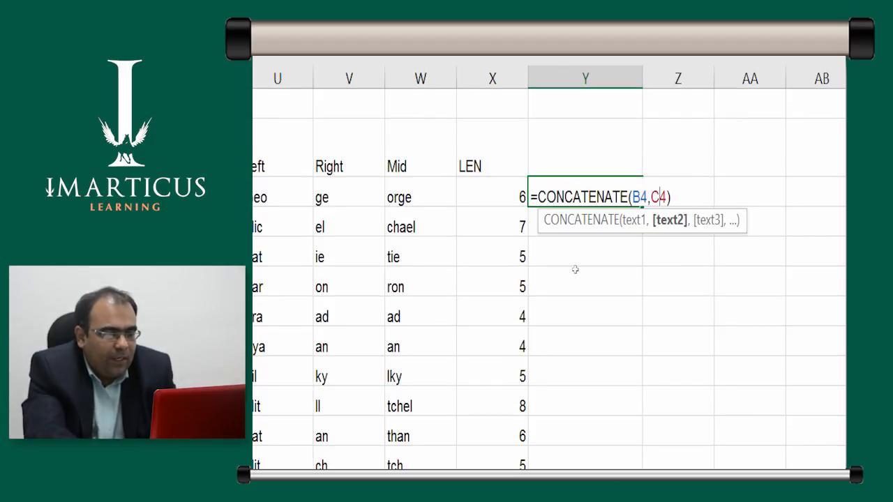
key(Right)
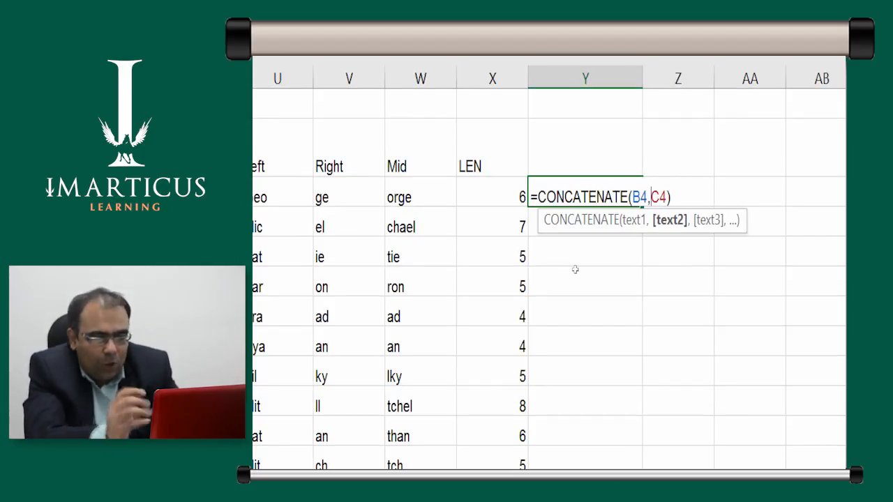
text(" ")
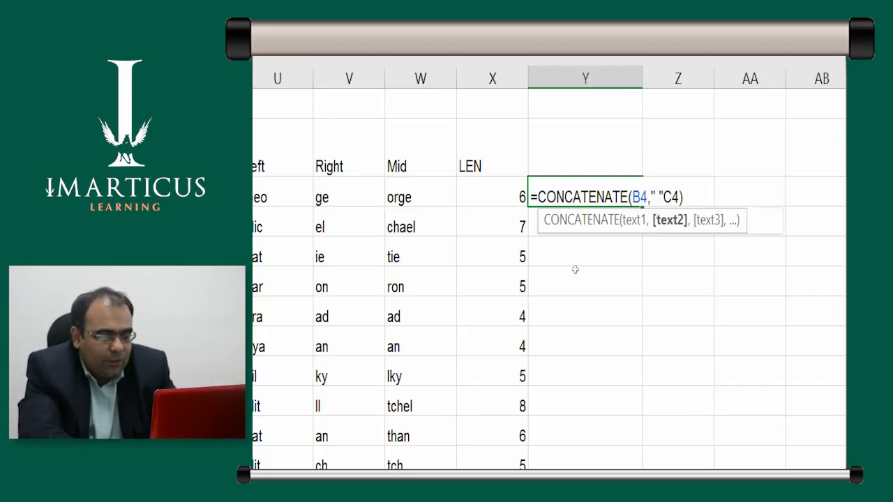
text(,)
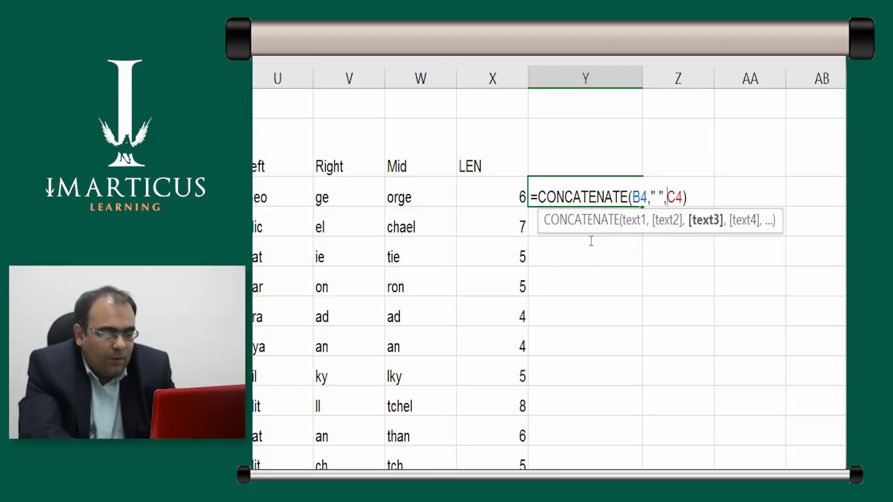
key(ctrl+Return)
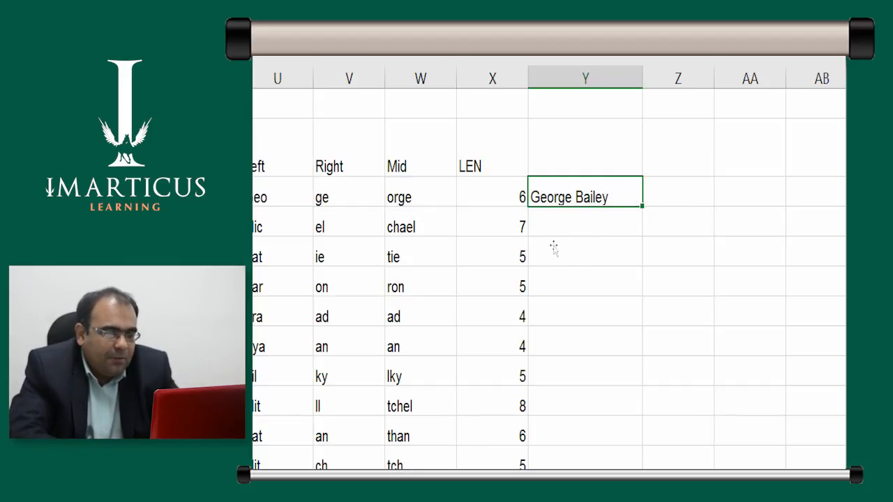
Undo the accidental move of Y4 and fill the full name down column Y for all employees
drag(556, 247, 570, 249)
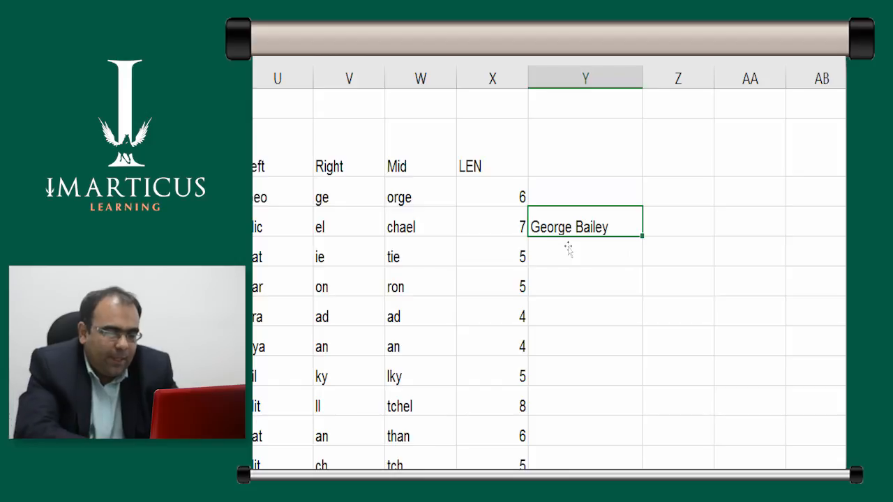
key(ctrl+z)
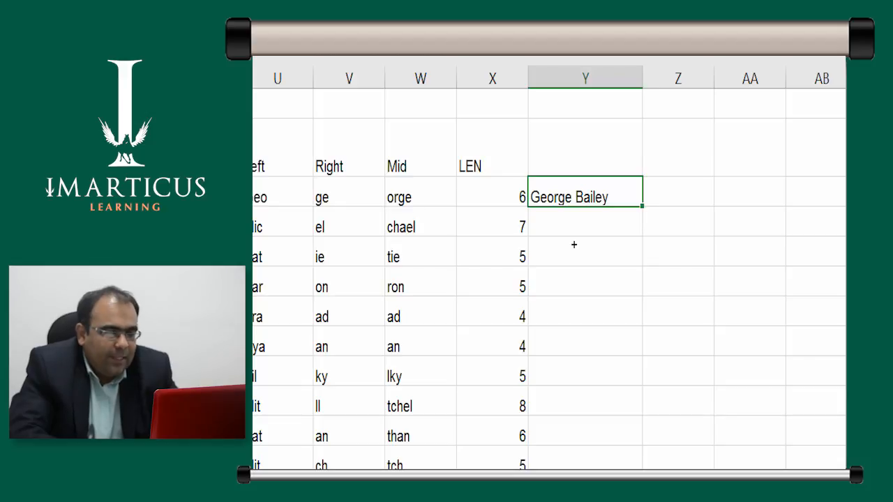
key(ctrl+e)
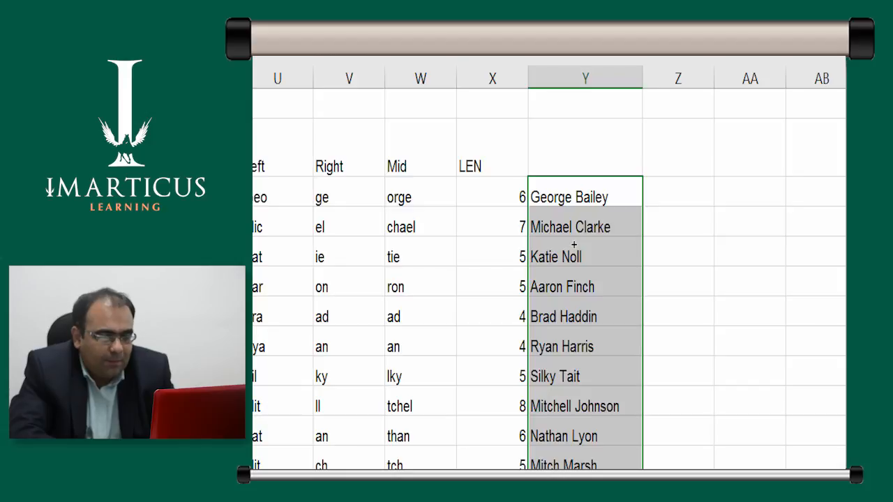
key(Down)
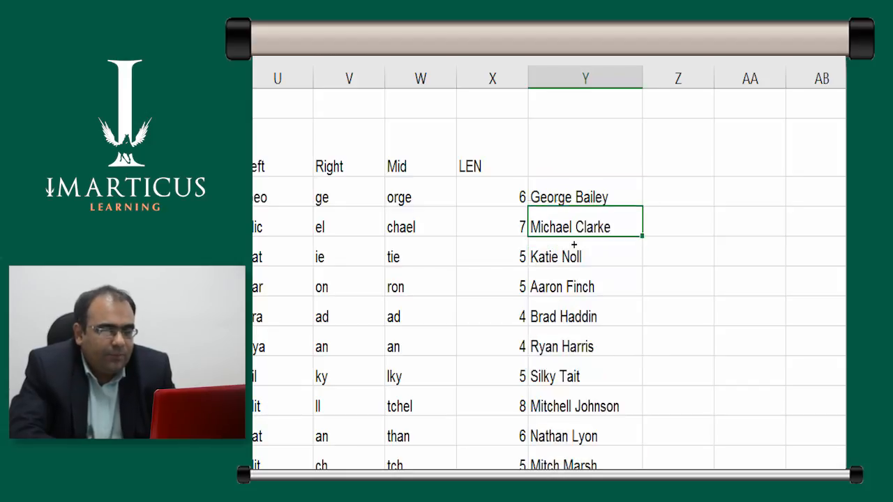
Enter the heading CONCATENATE in Y3, above the joined full names
key(Up)
key(Up)
text(CONCATENATE)
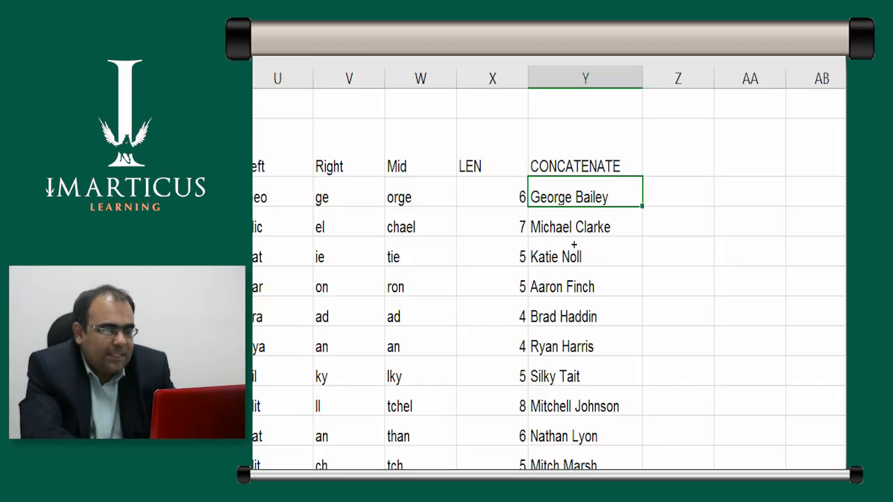
key(Return)
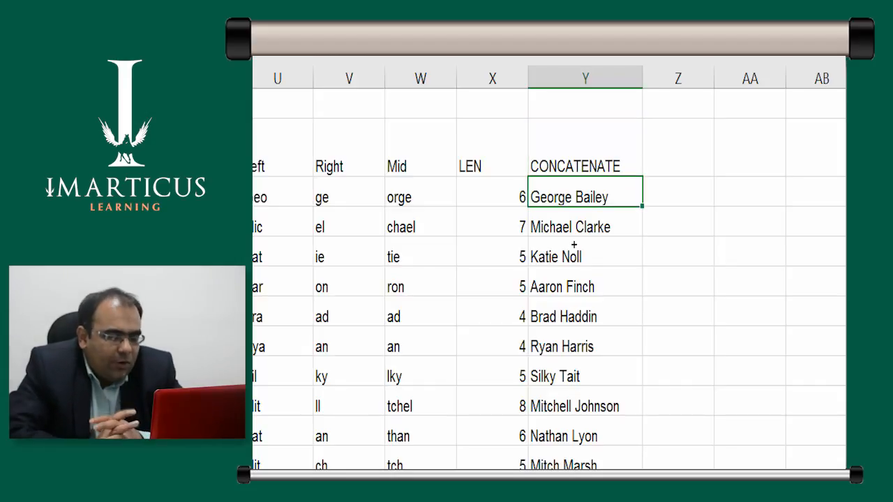